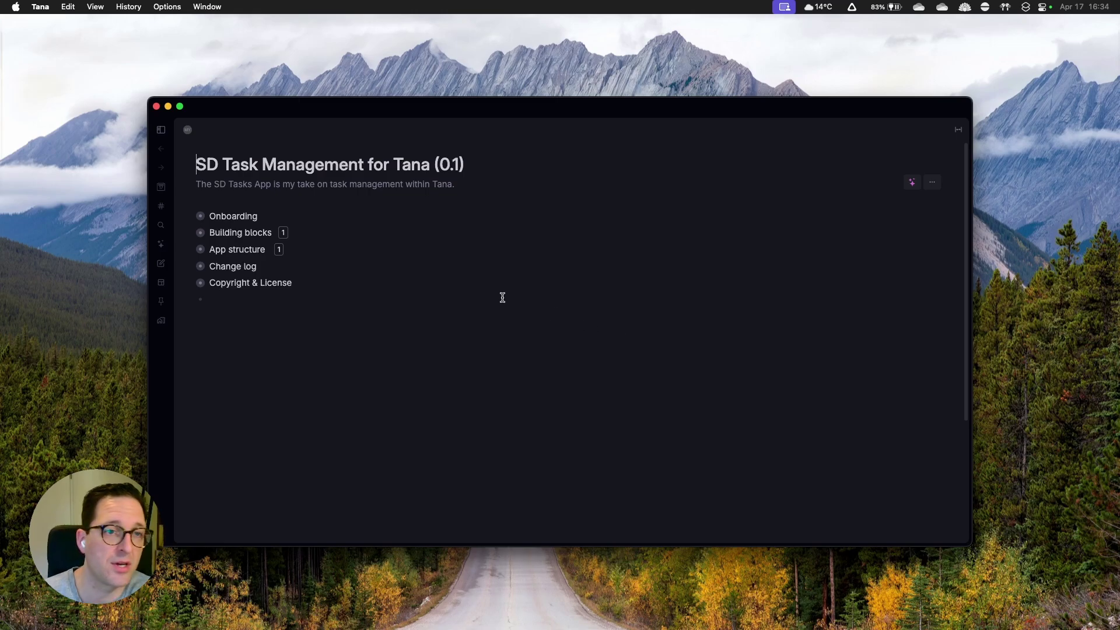
click(188, 234)
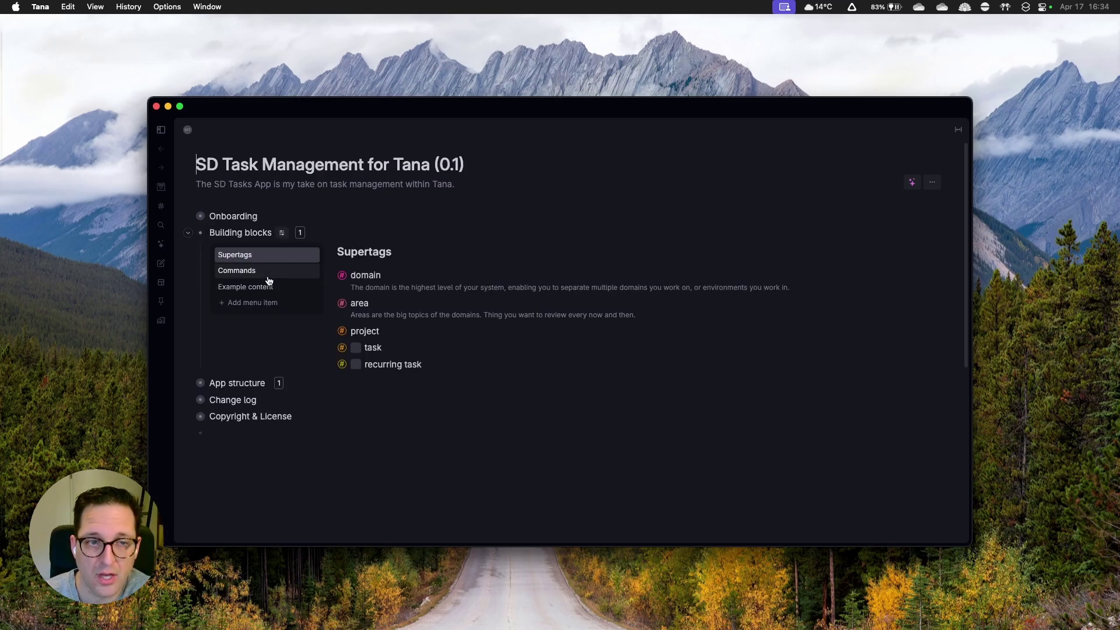
click(187, 386)
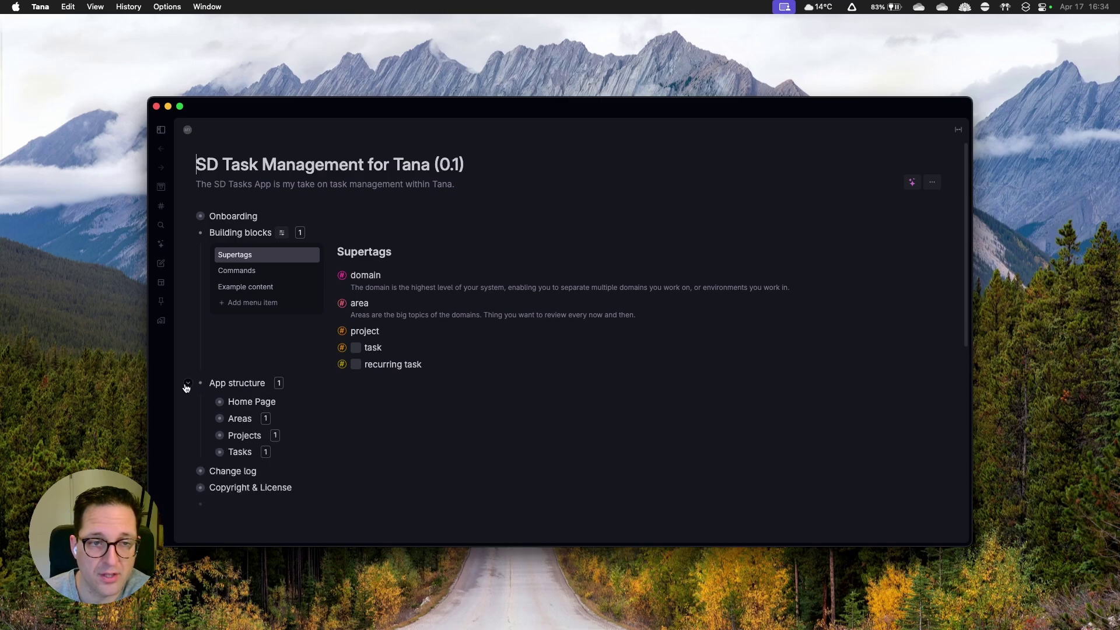
click(187, 385)
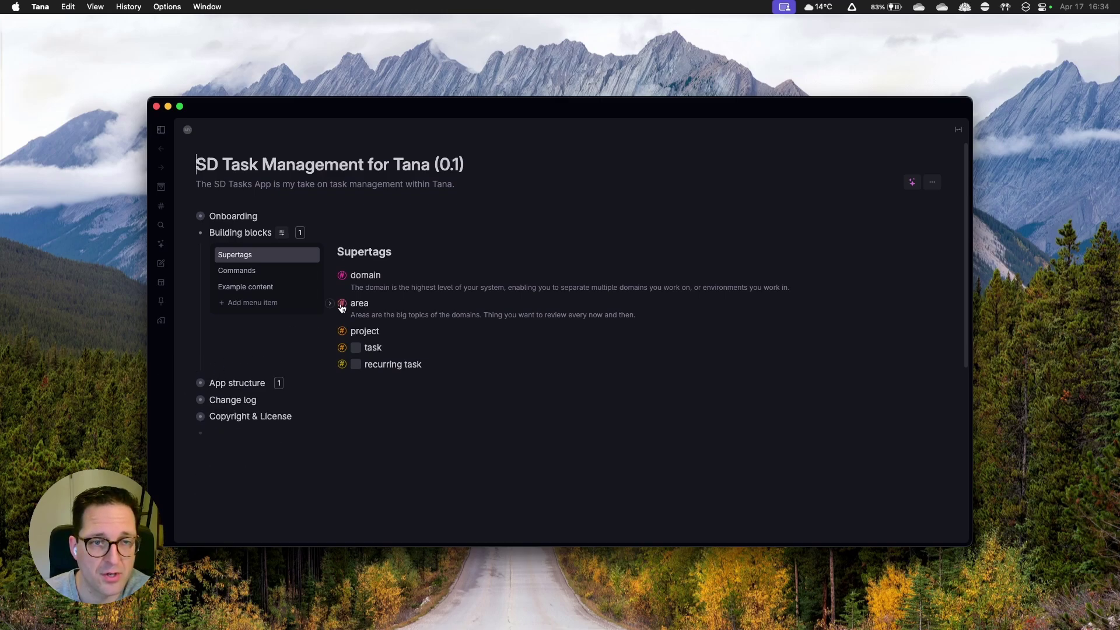
mouse_move(346, 279)
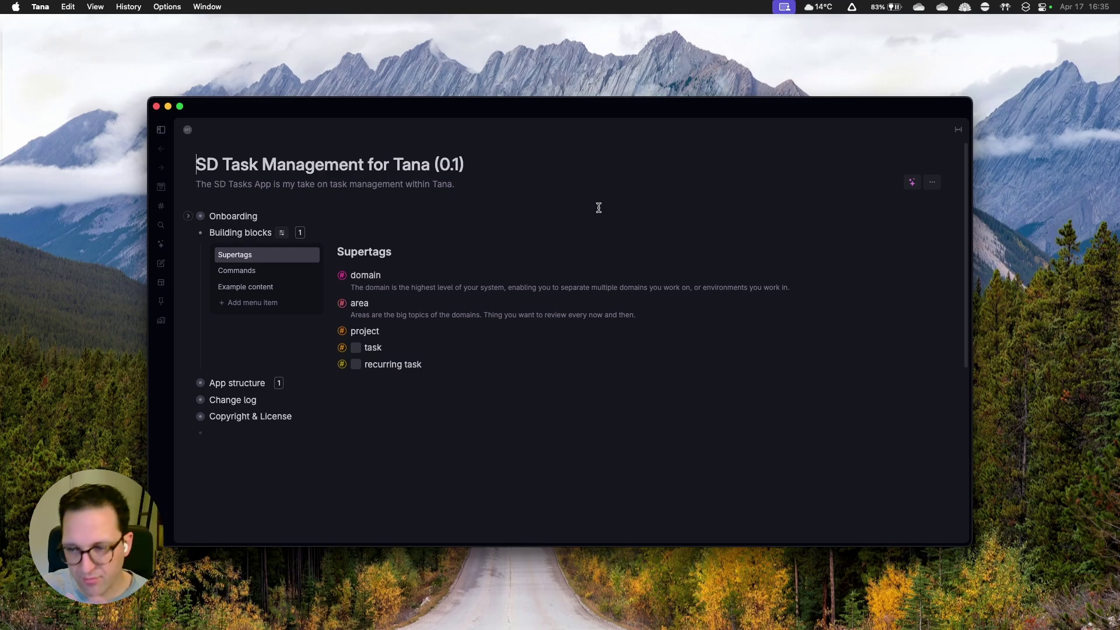
right_click(342, 276)
click(443, 286)
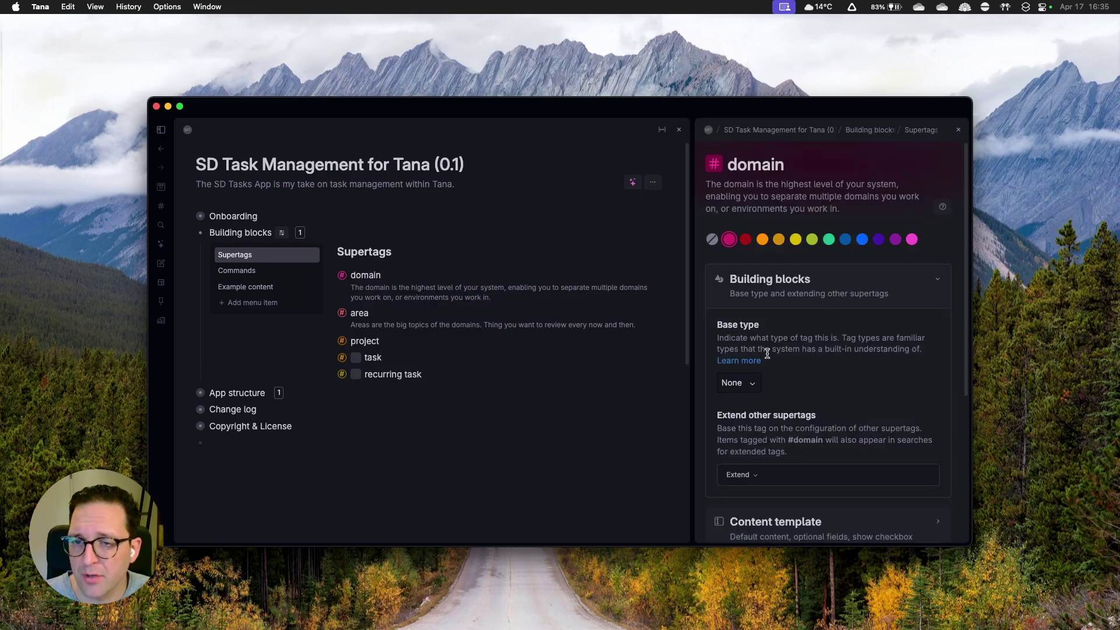
click(856, 286)
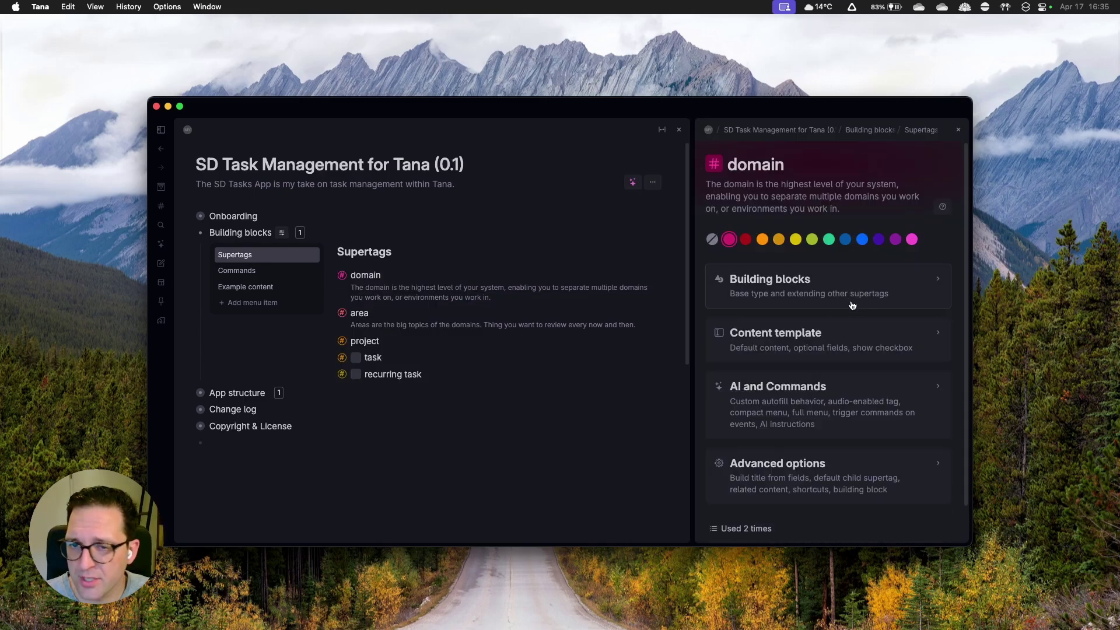
click(847, 349)
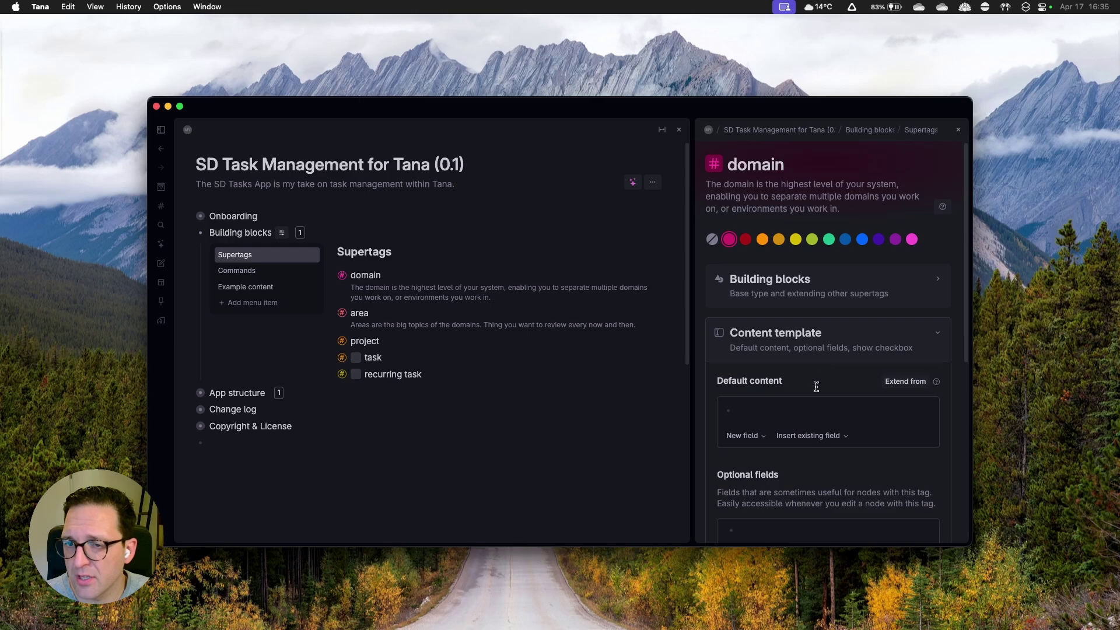
click(849, 342)
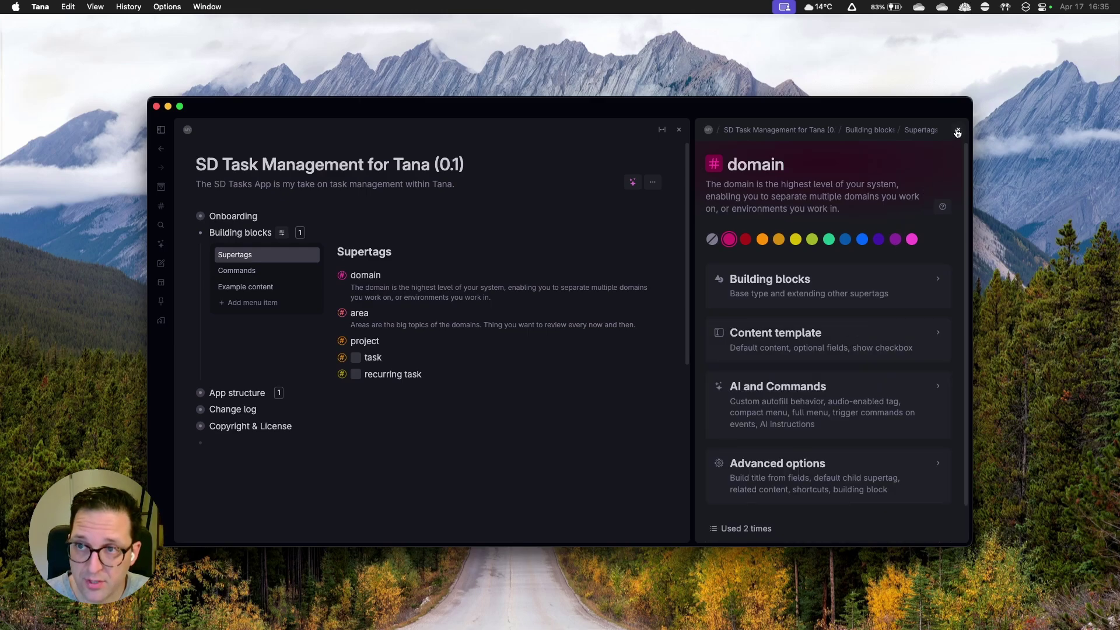
scroll(841, 397, down, 2)
click(829, 433)
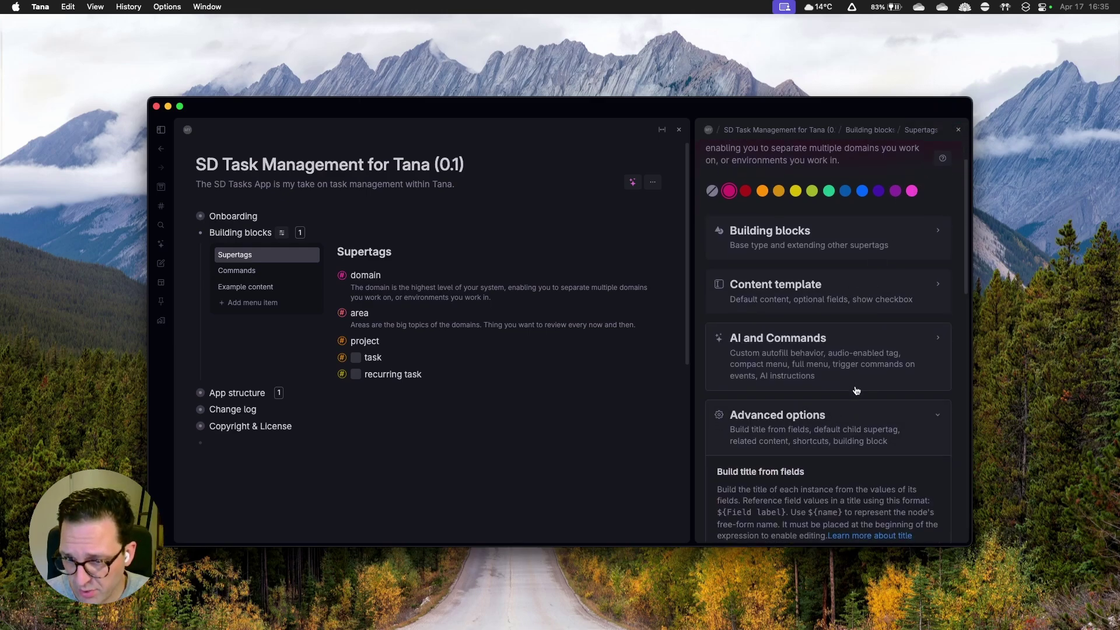
scroll(856, 390, down, 10)
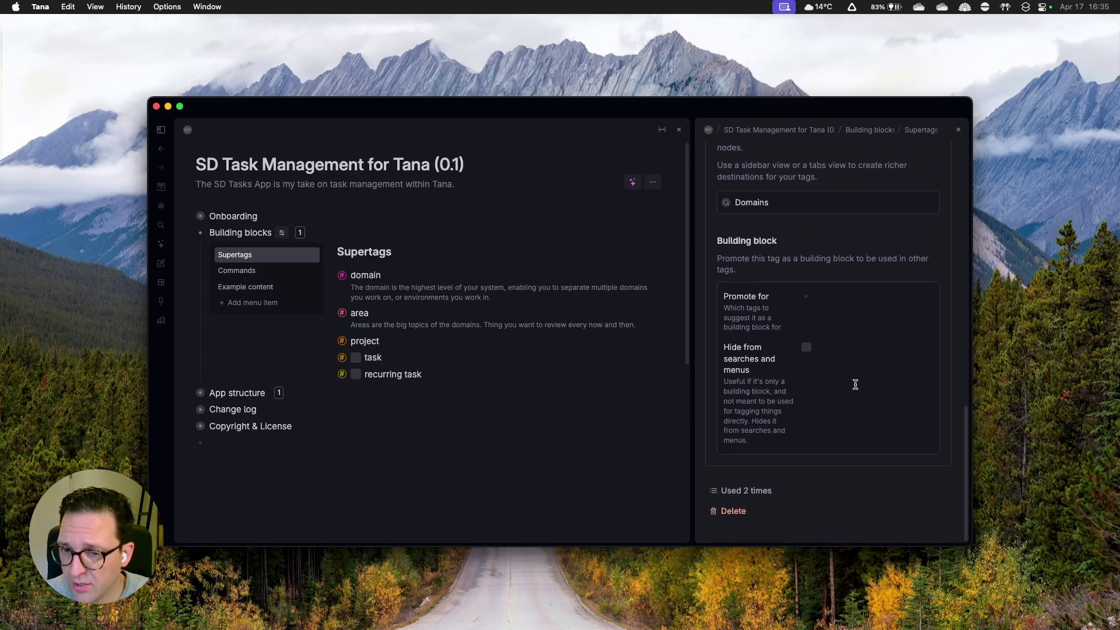
scroll(854, 382, up, 7)
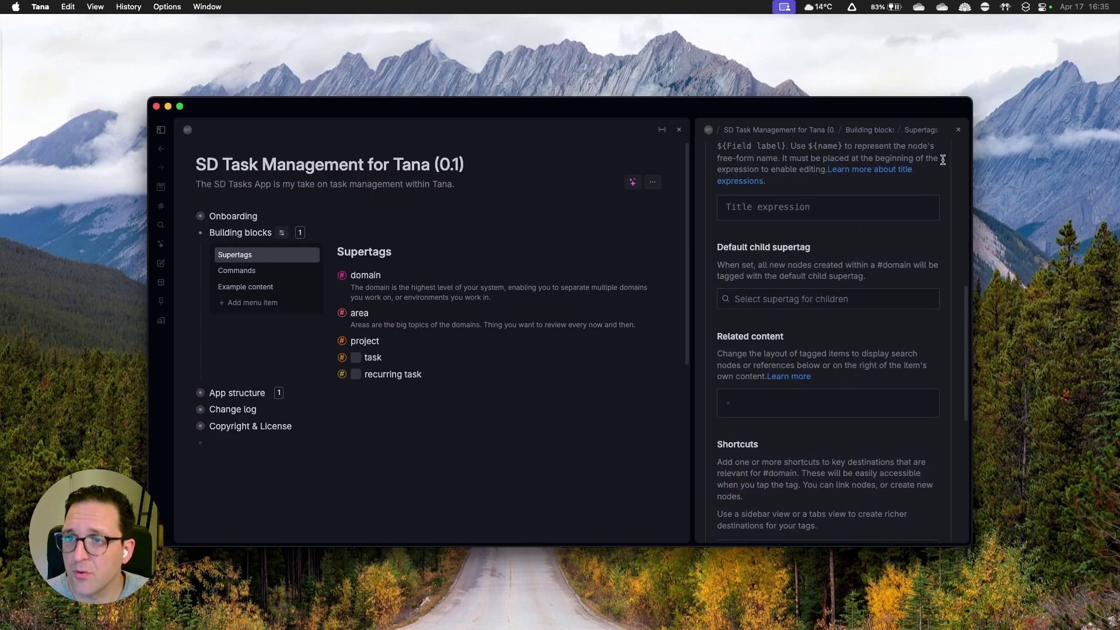
click(958, 130)
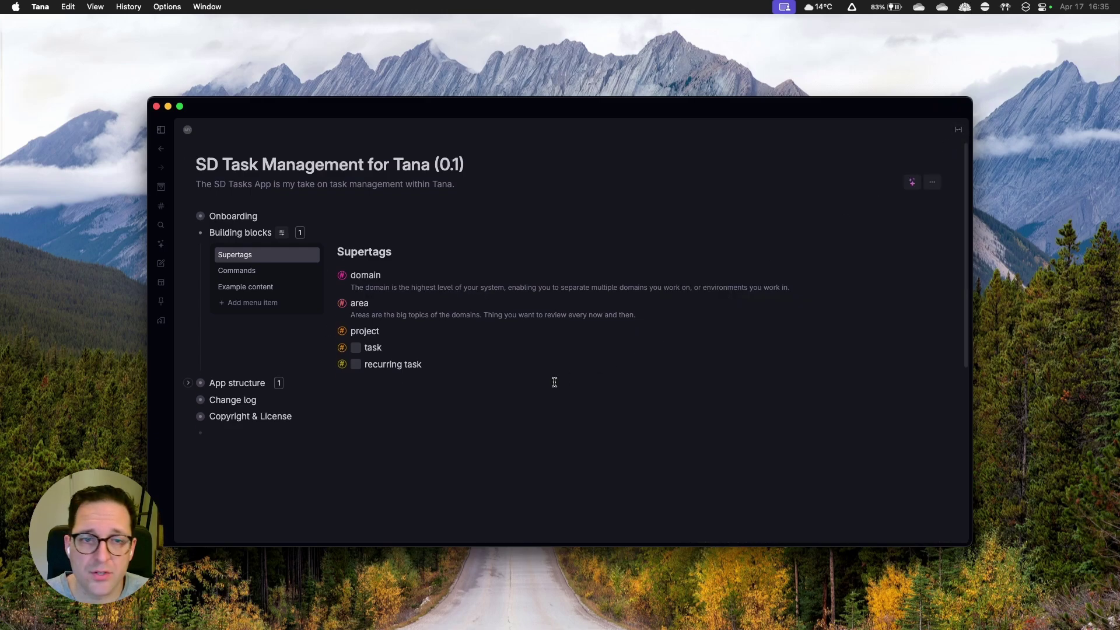
- Open the area supertag's configuration and expand its Content template default fields
right_click(343, 304)
click(596, 397)
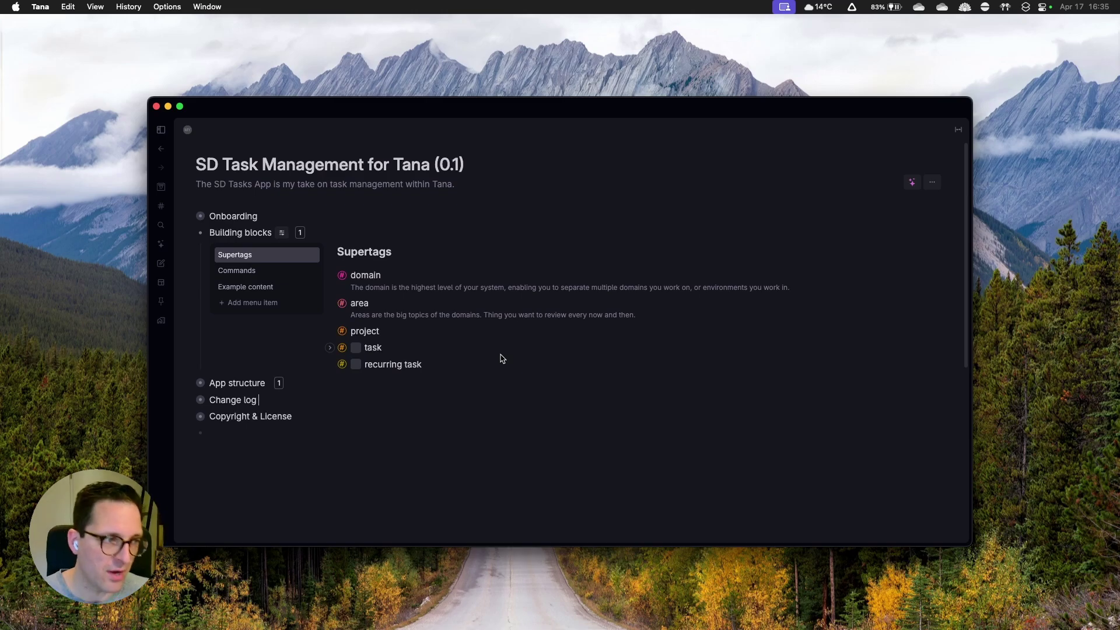
right_click(341, 305)
click(396, 320)
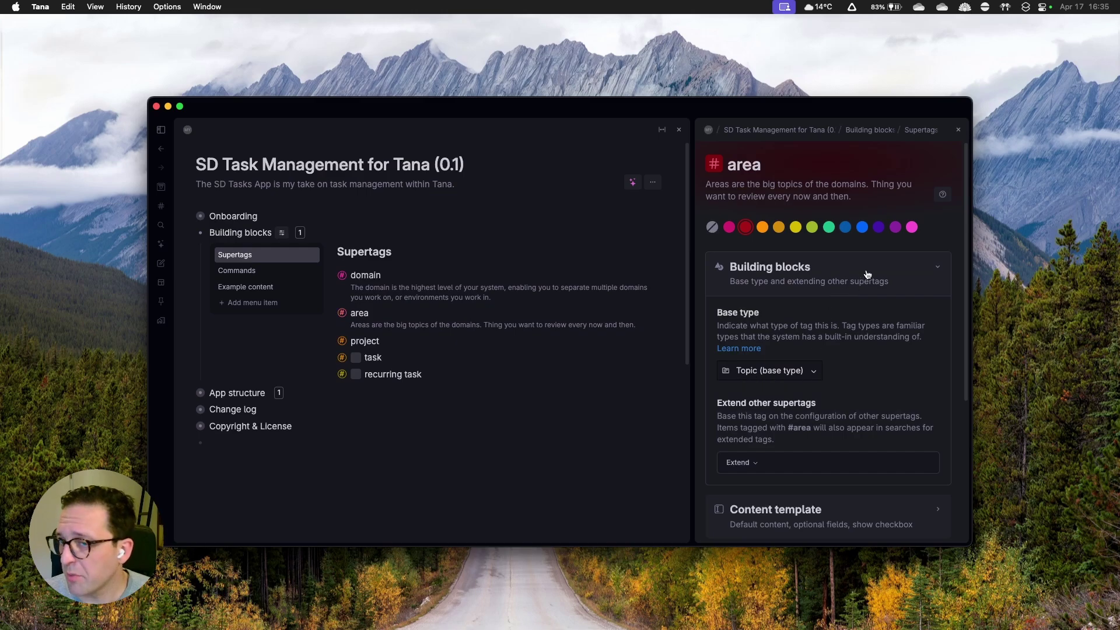
click(865, 276)
click(840, 345)
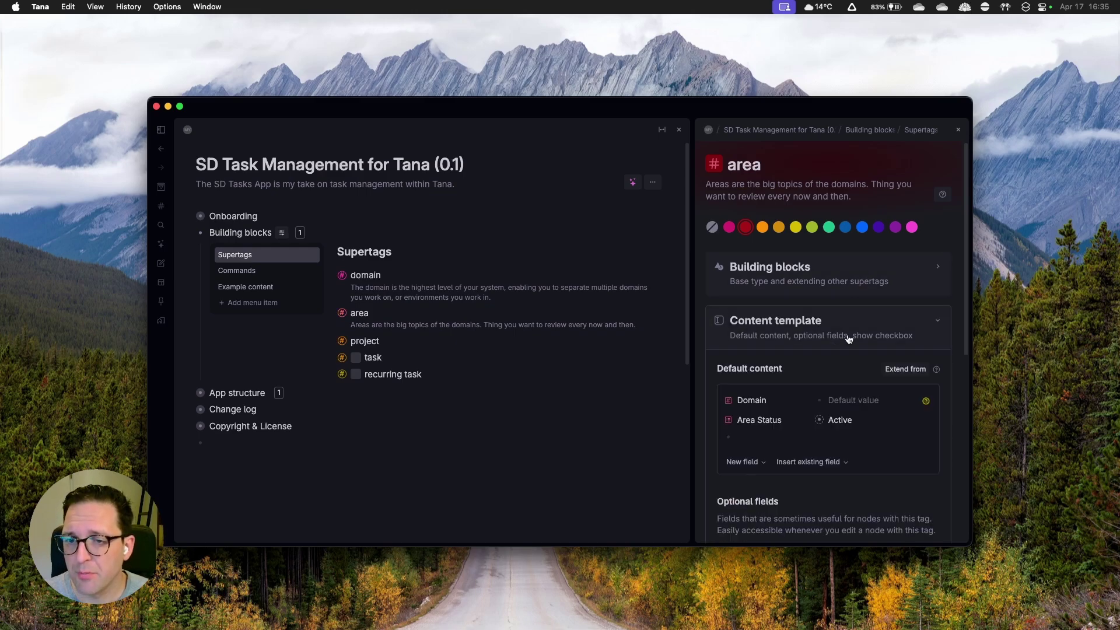
- Review the Domain and Area Status default choices, then bring up the Domain field's menu
click(850, 393)
key(Escape)
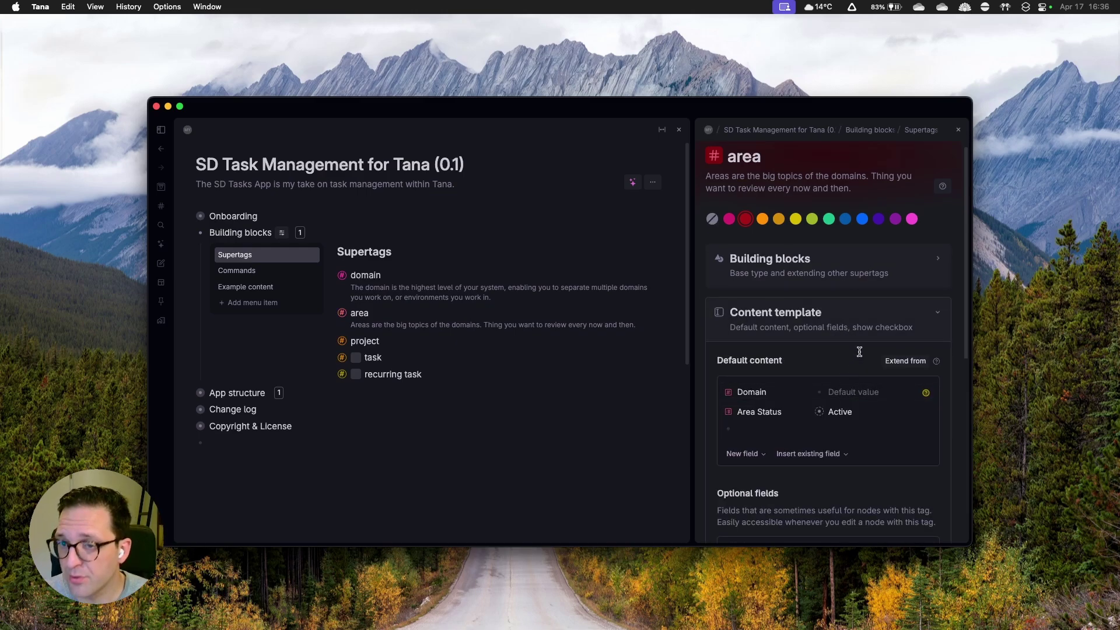
click(845, 413)
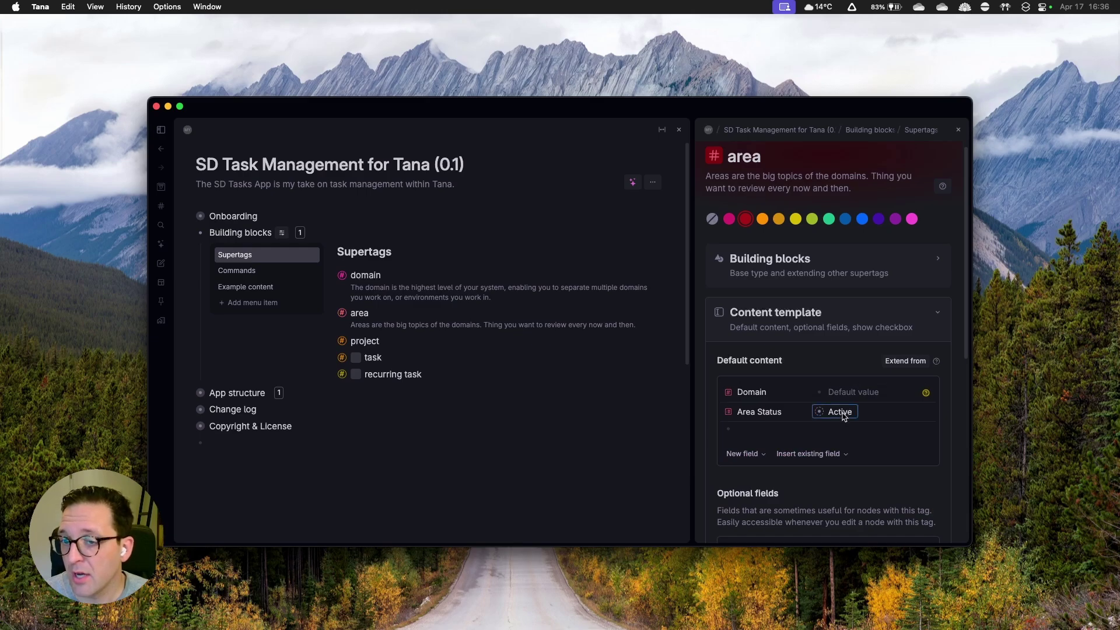
key(Escape)
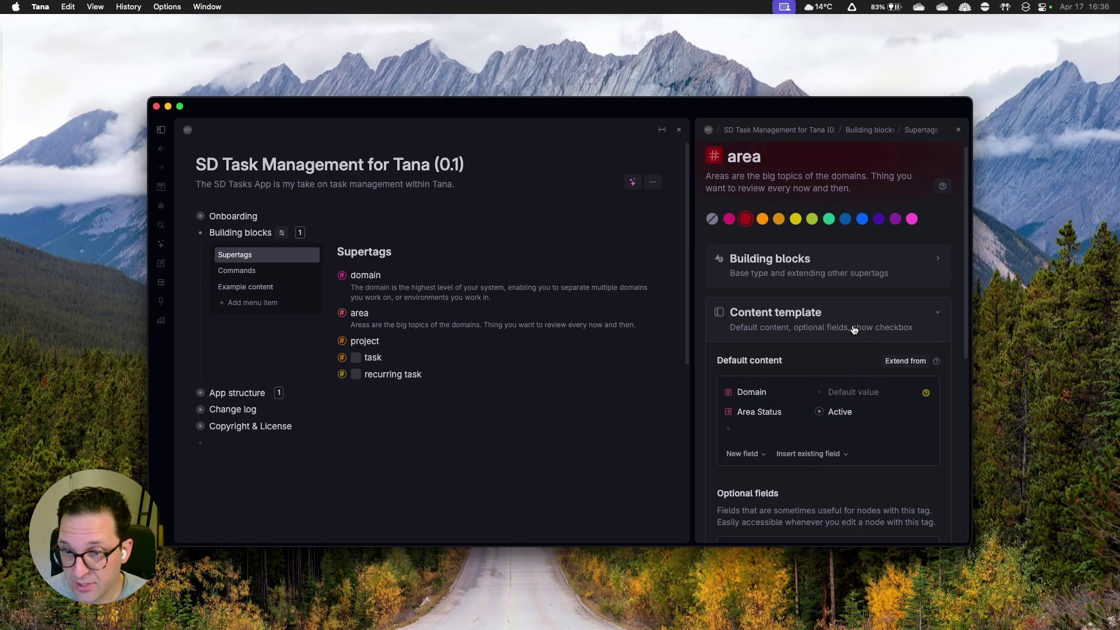
click(855, 327)
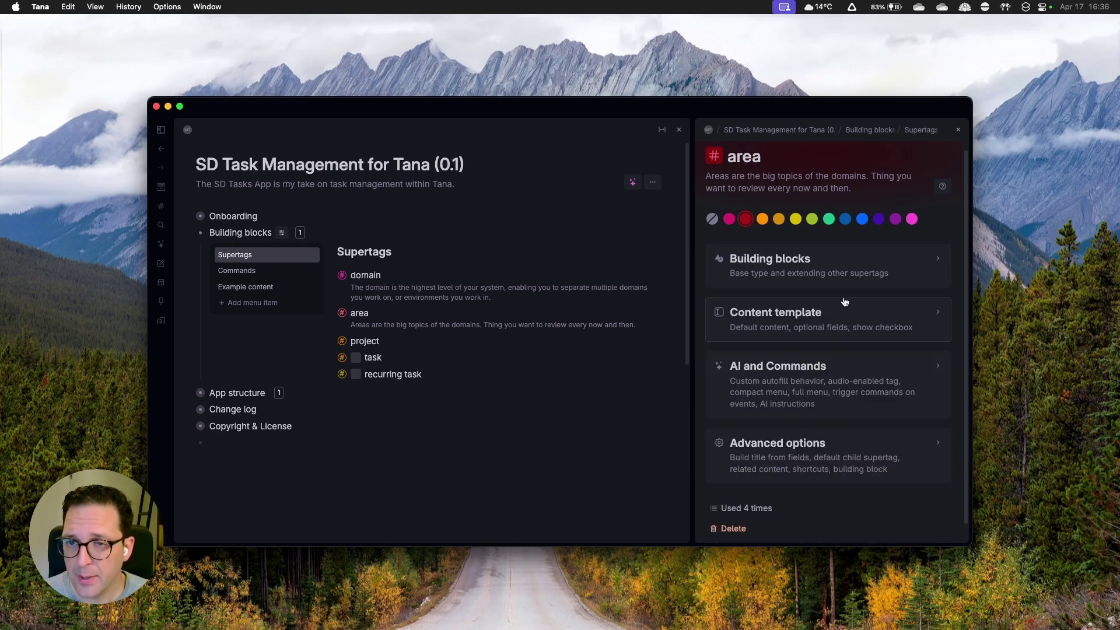
click(836, 315)
click(728, 393)
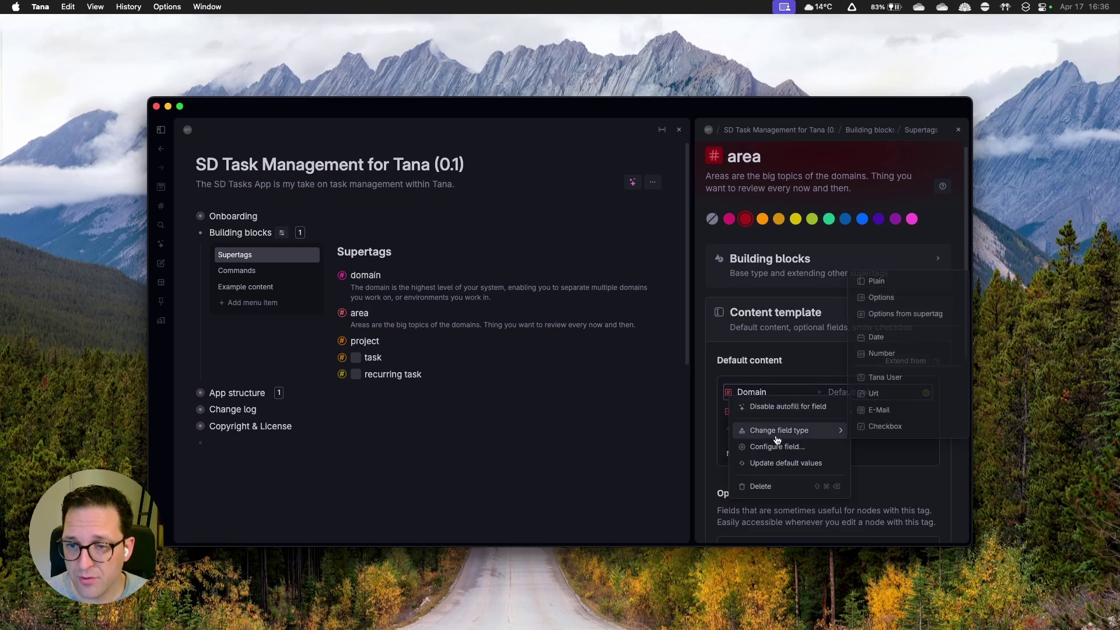
- Inspect the Domain field's Options from supertag configuration, then close it
click(789, 447)
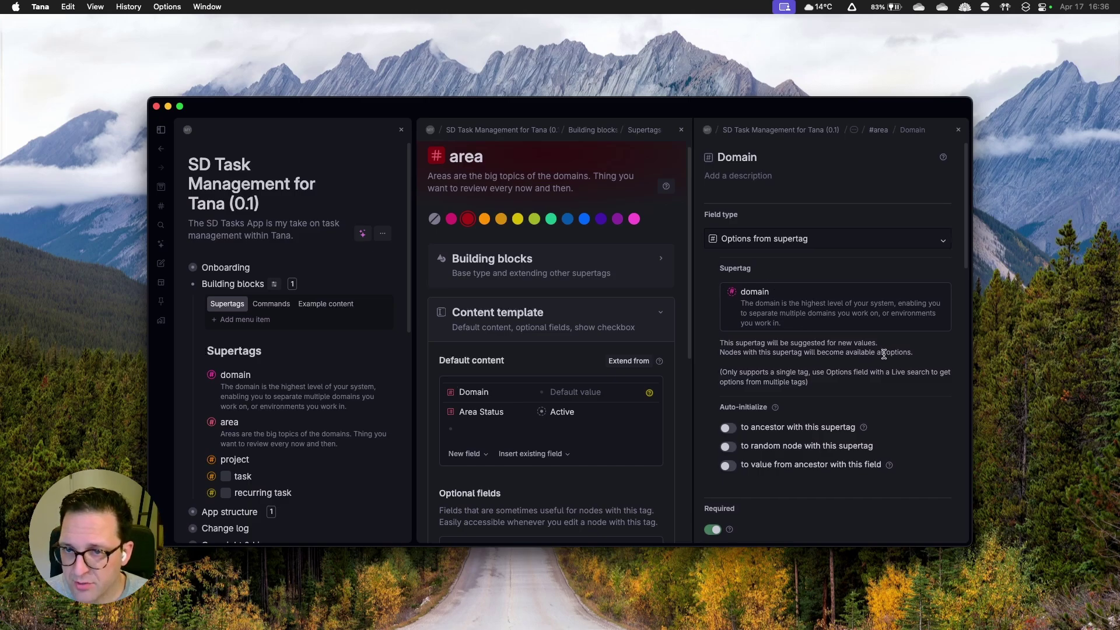
scroll(882, 358, down, 5)
scroll(883, 357, down, 10)
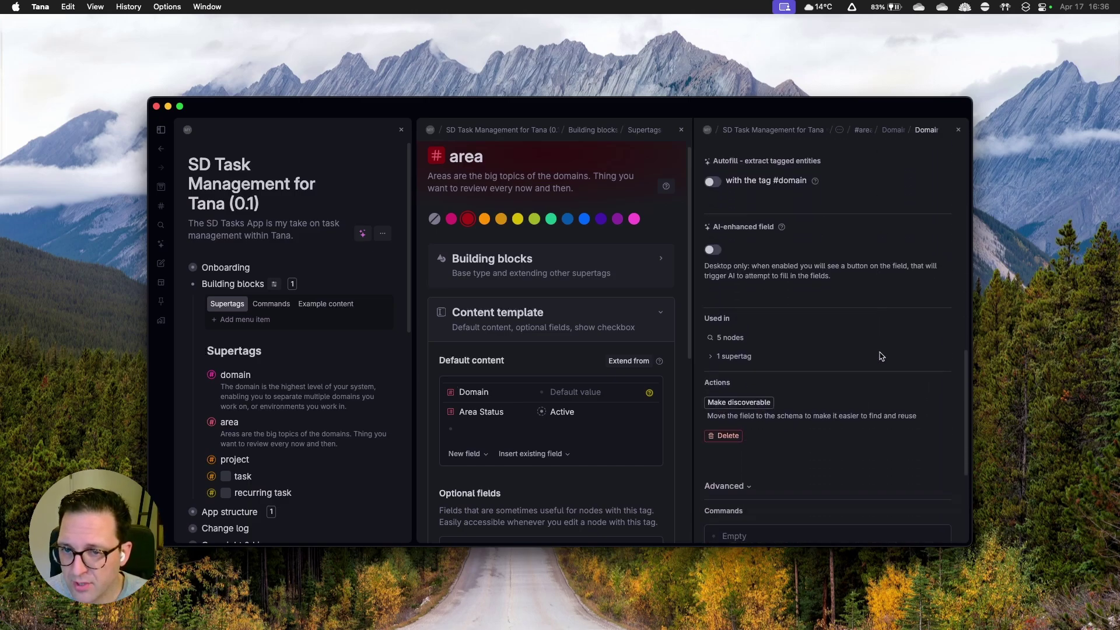
scroll(881, 356, down, 3)
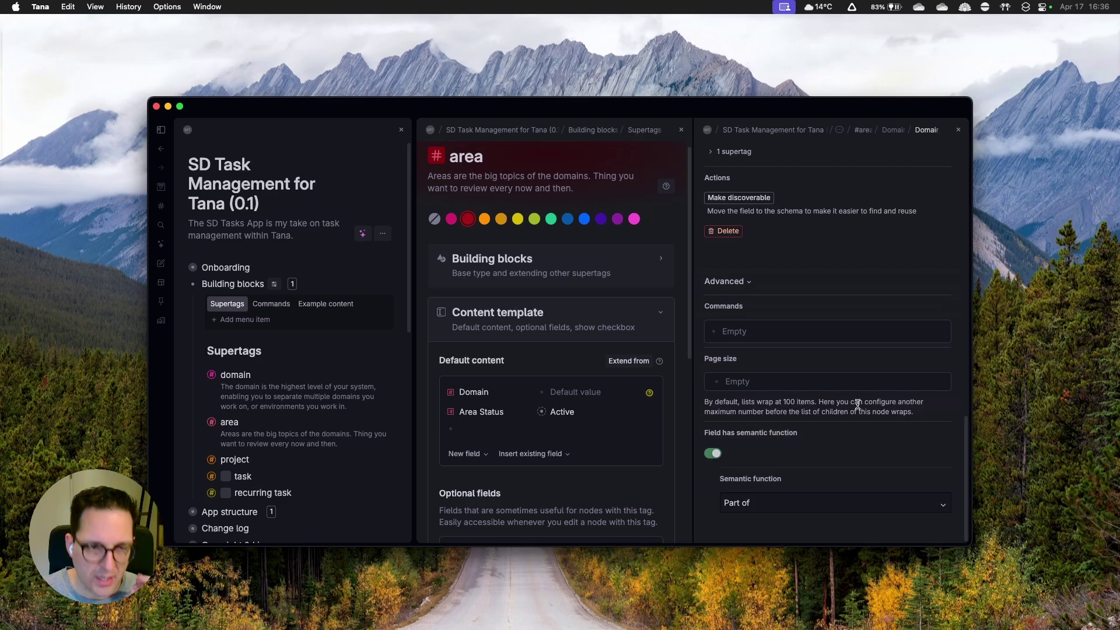
click(960, 131)
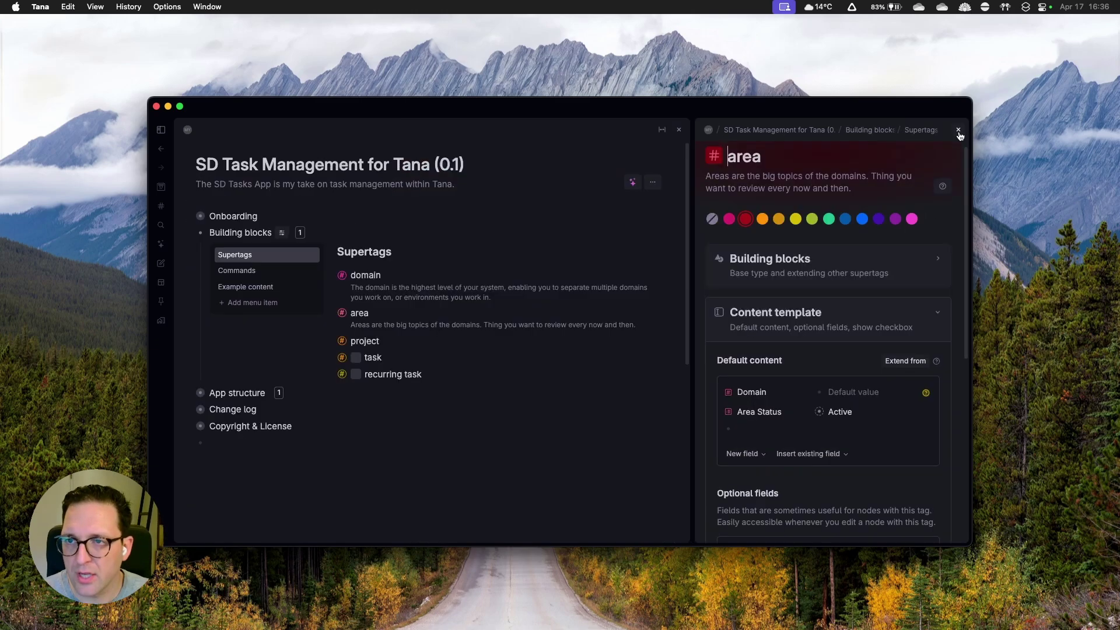
- Close the area configuration and review the project supertag's Content template and Project Status choices
click(959, 131)
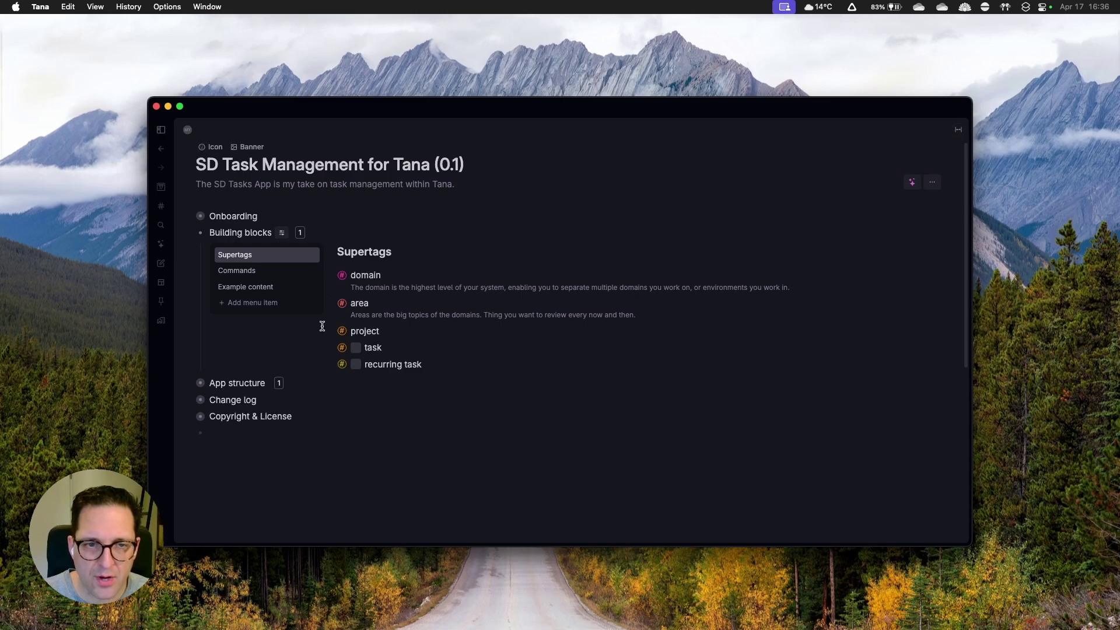
right_click(342, 331)
click(395, 332)
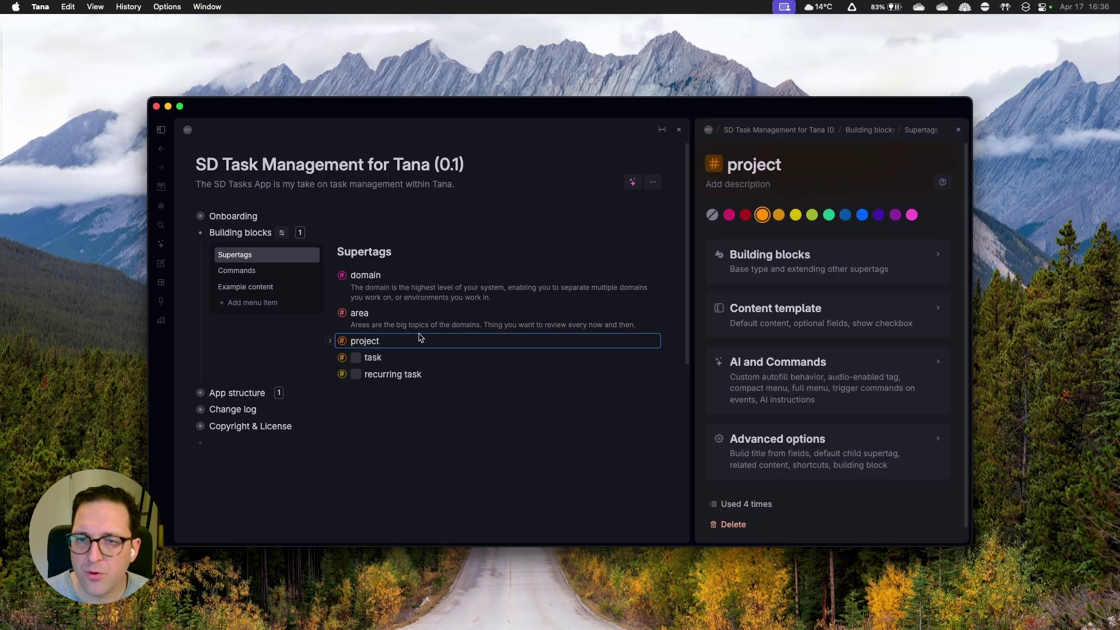
click(859, 264)
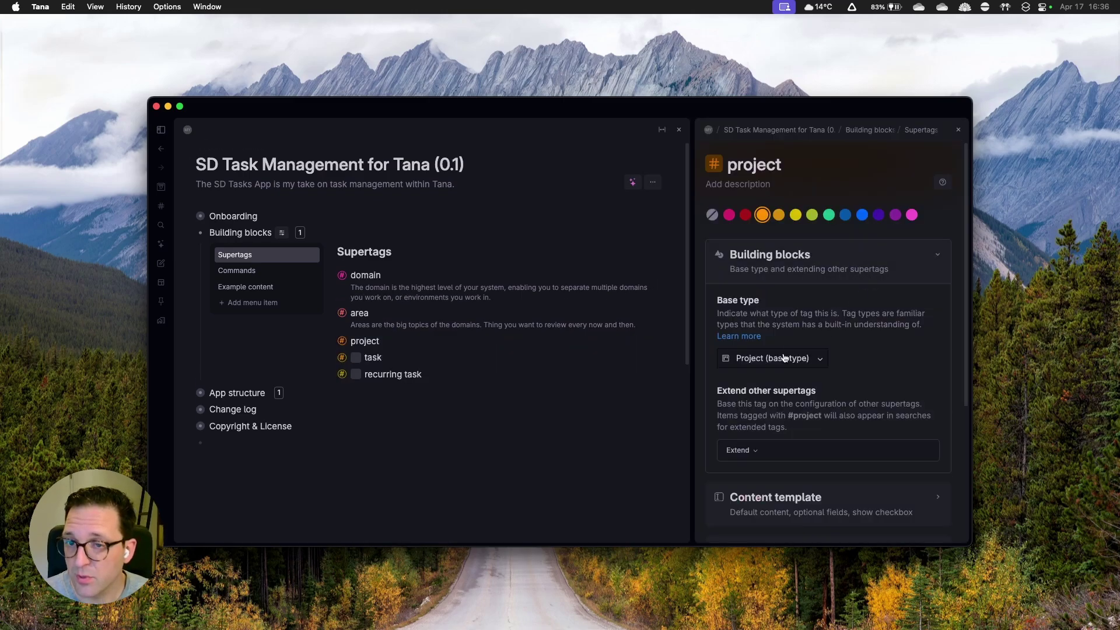
click(874, 264)
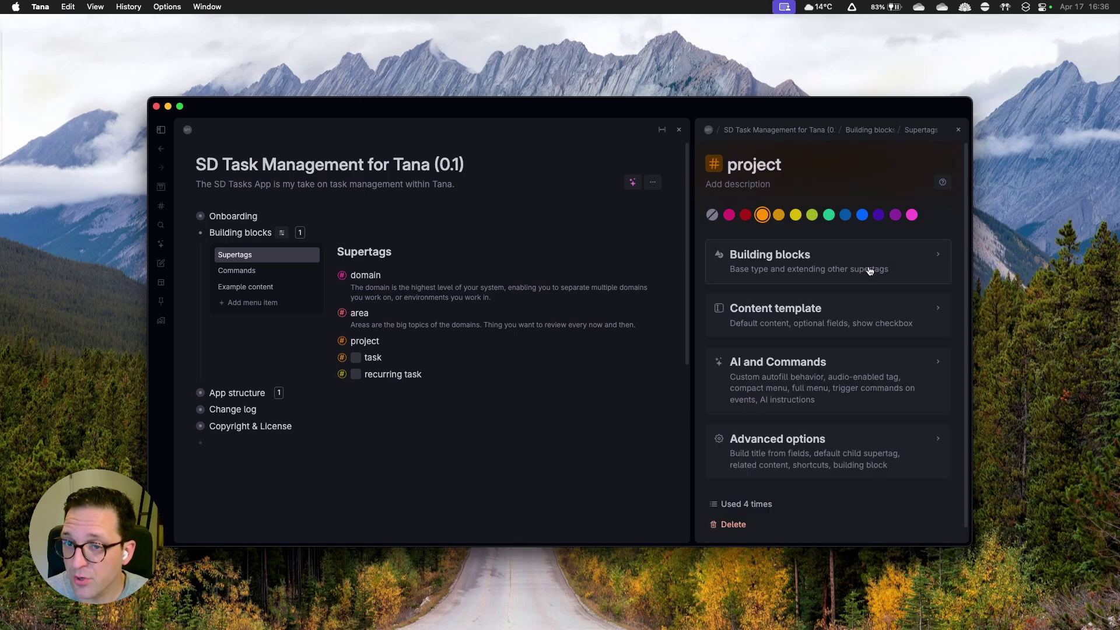
click(863, 325)
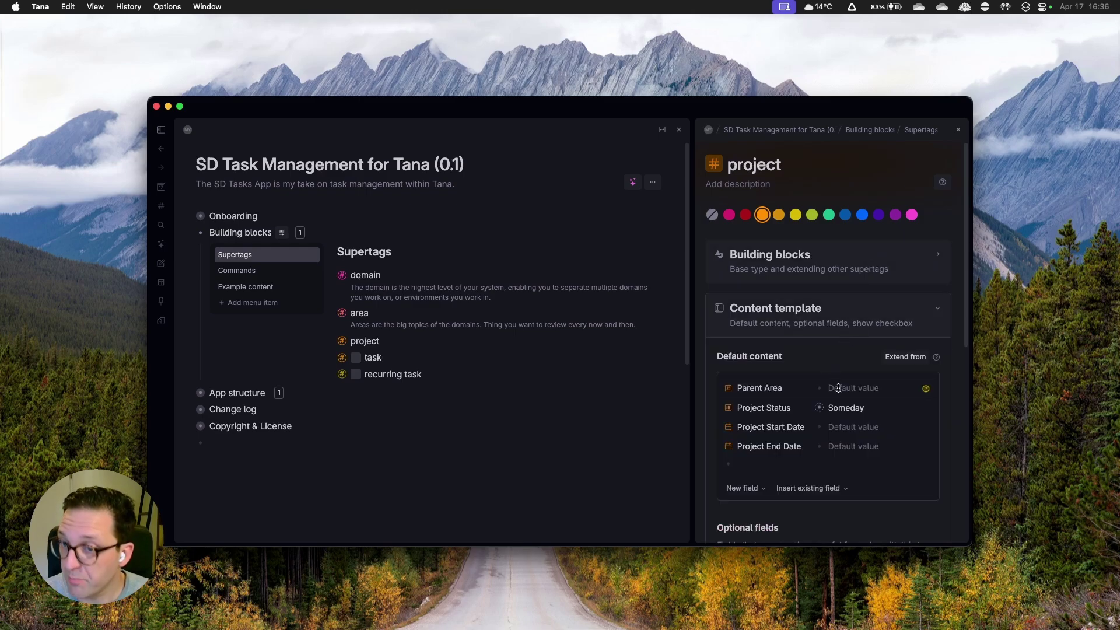
click(841, 407)
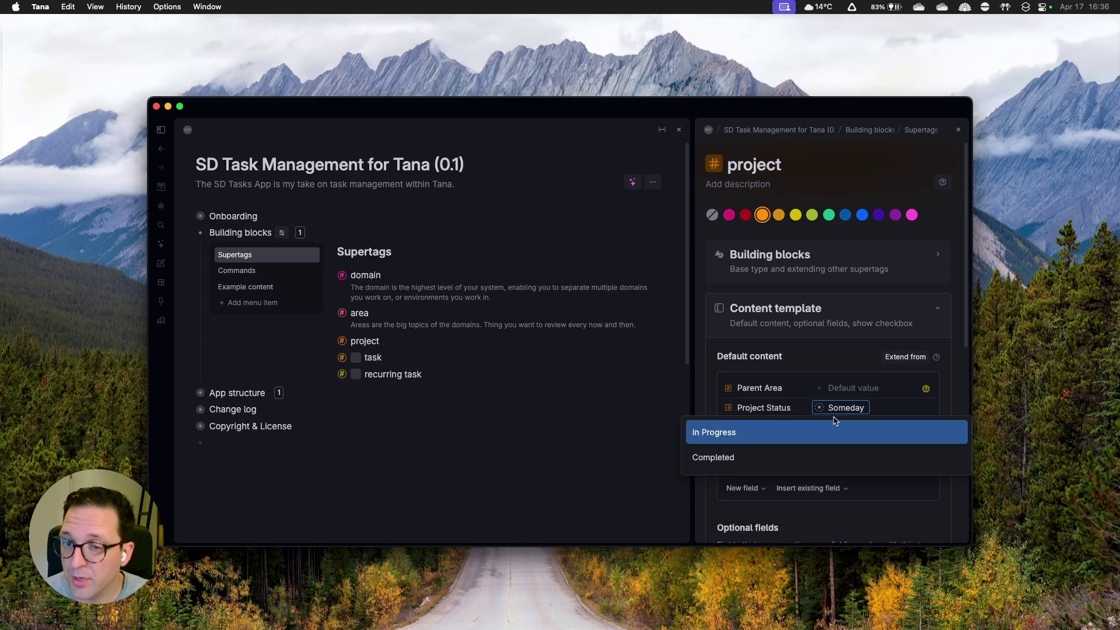
key(Escape)
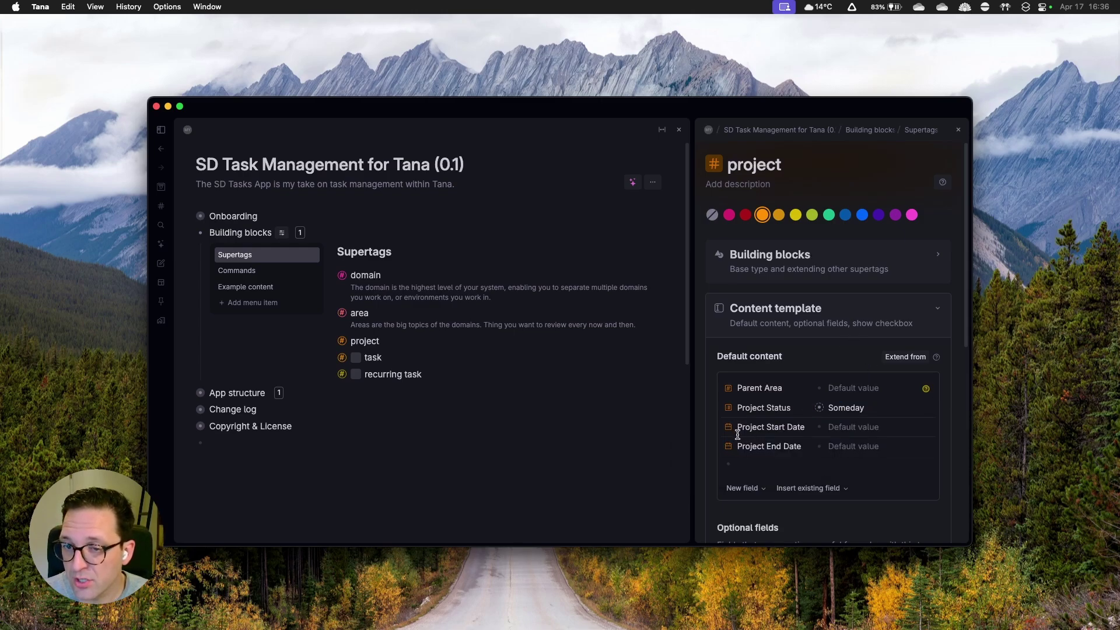
- Show the project's advanced options: Open Tasks and Completed Tasks related content, plus its shortcut
scroll(866, 429, down, 2)
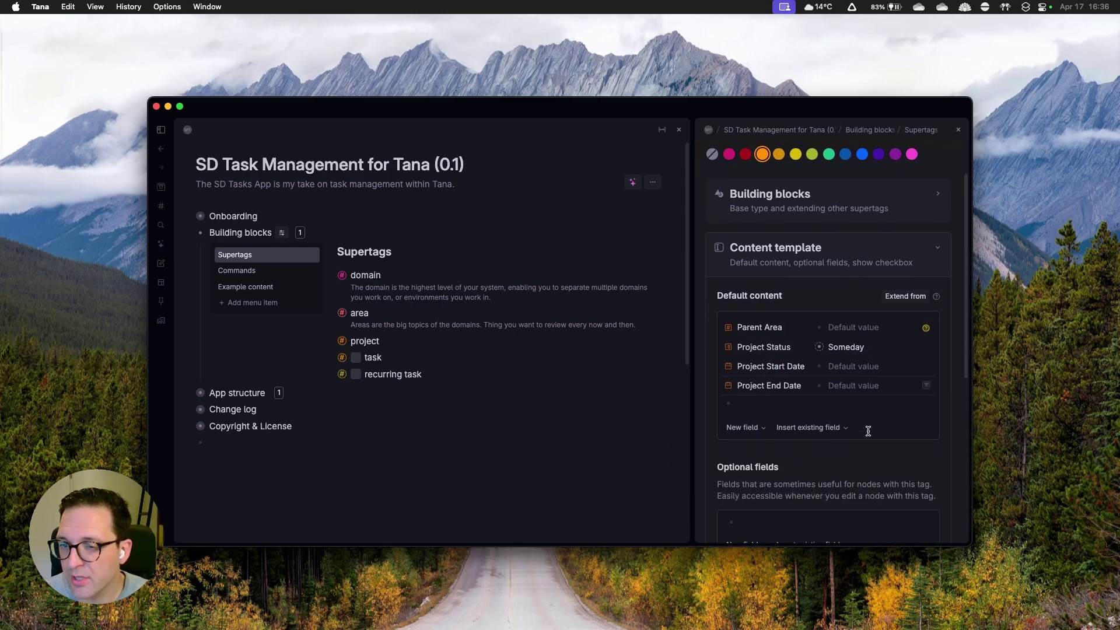
click(834, 253)
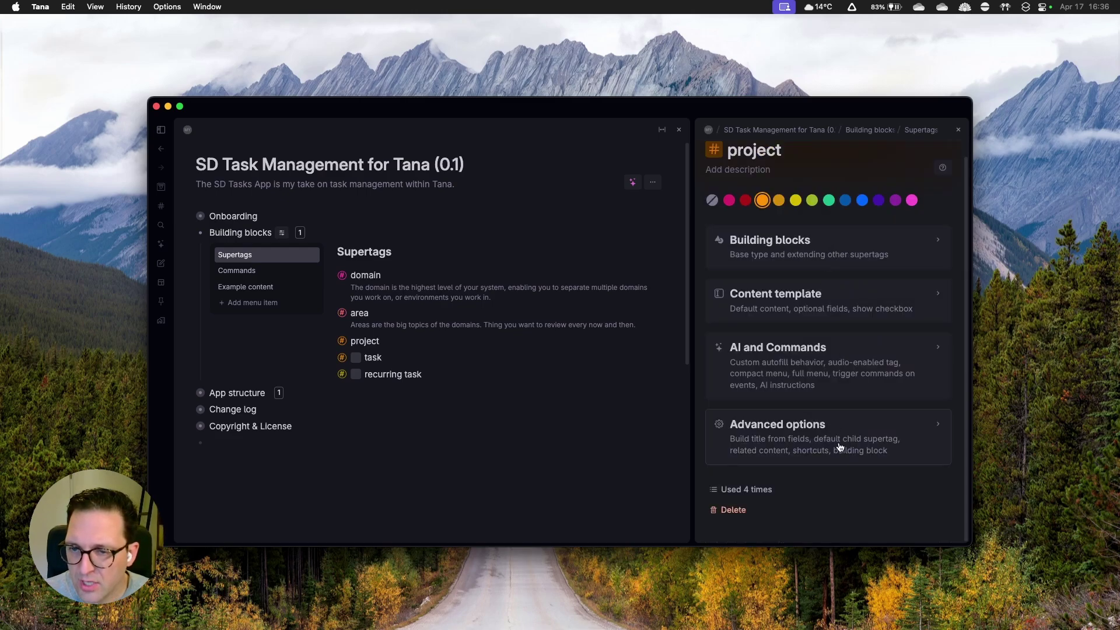
click(842, 421)
scroll(849, 391, down, 10)
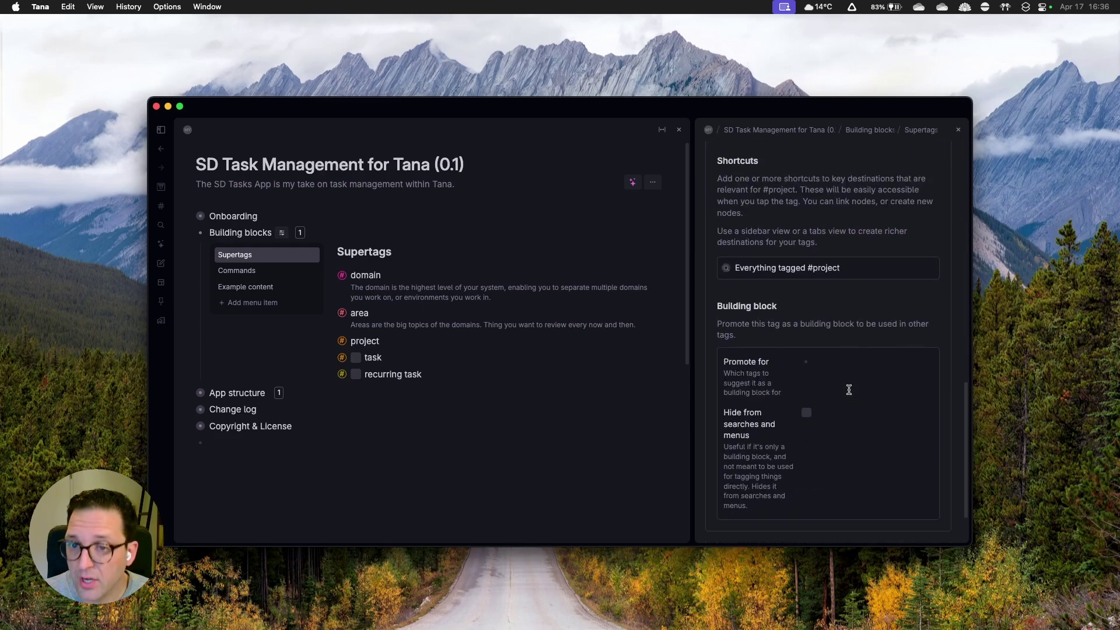
scroll(849, 390, down, 2)
scroll(849, 389, up, 5)
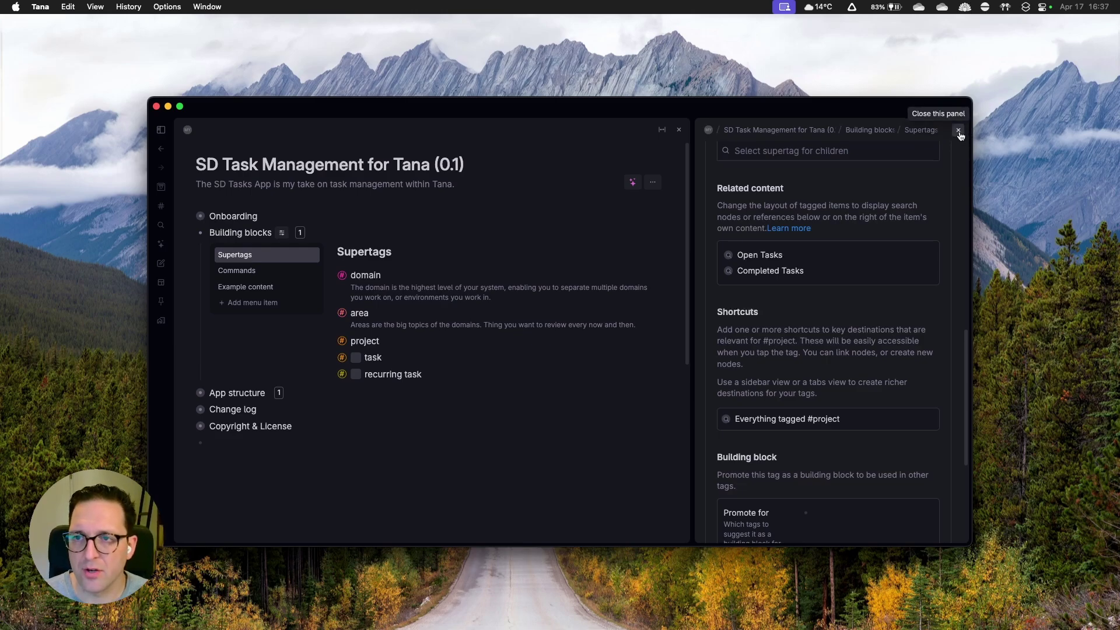
- Open the task supertag's configuration and view its Parent Project or Area default suggestions
click(959, 130)
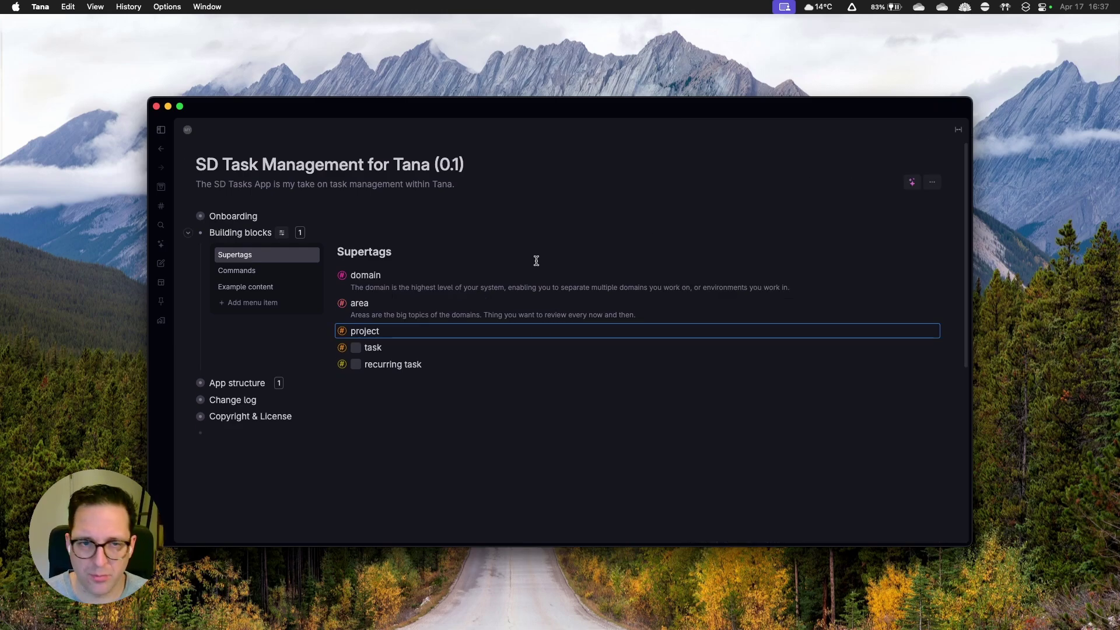
right_click(342, 348)
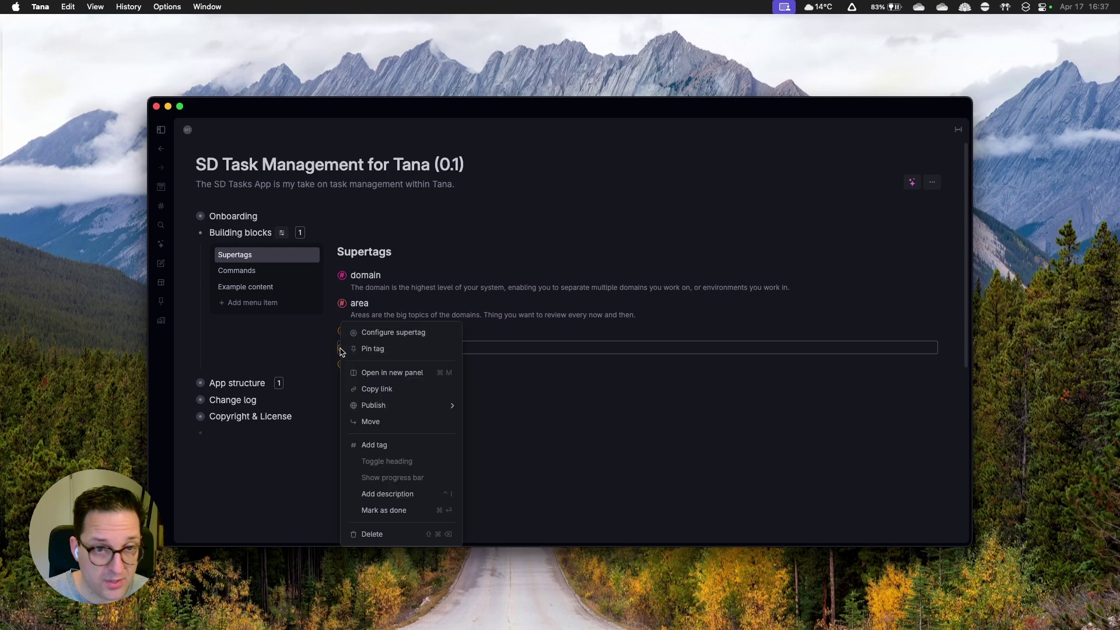
click(413, 332)
click(881, 261)
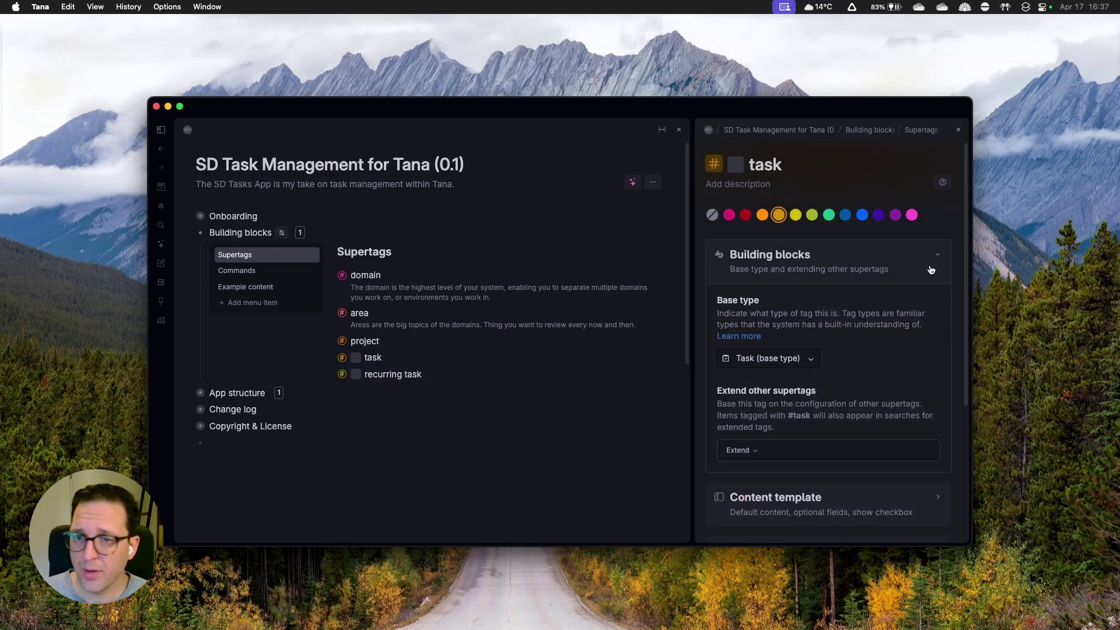
click(874, 270)
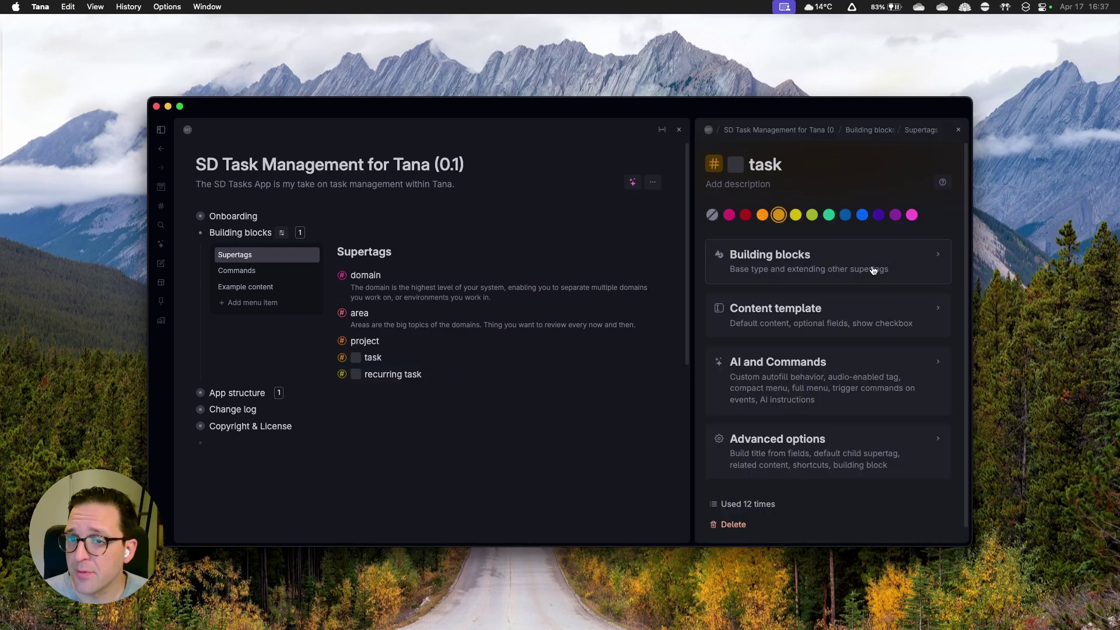
click(846, 325)
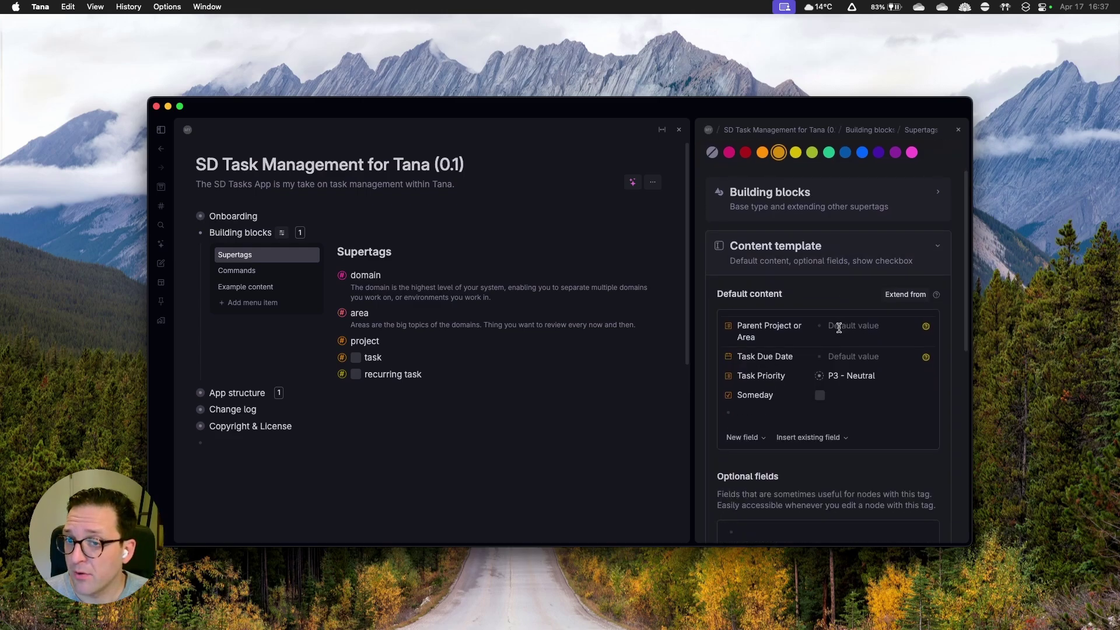
click(855, 325)
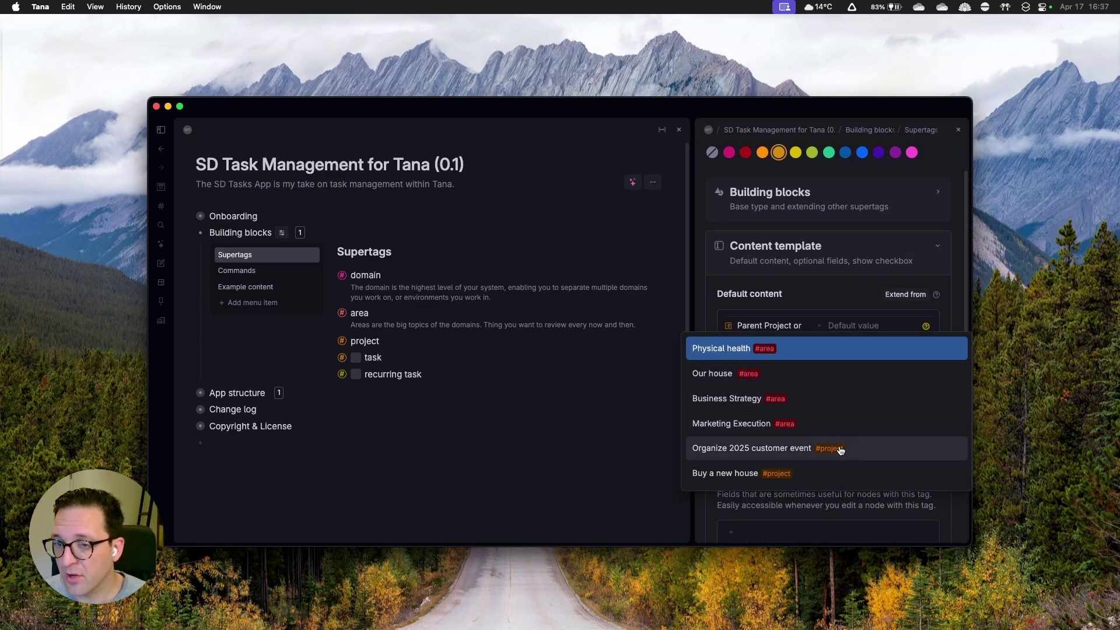
click(838, 308)
- Inspect the Parent Project or Area field's configuration settings, then close them
click(736, 328)
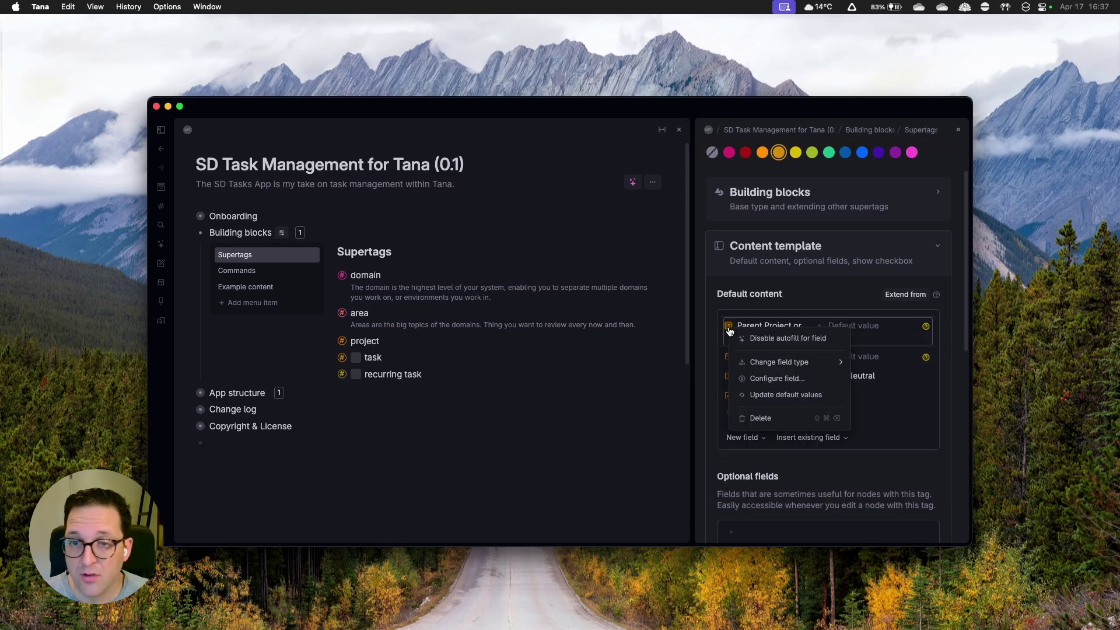
click(742, 379)
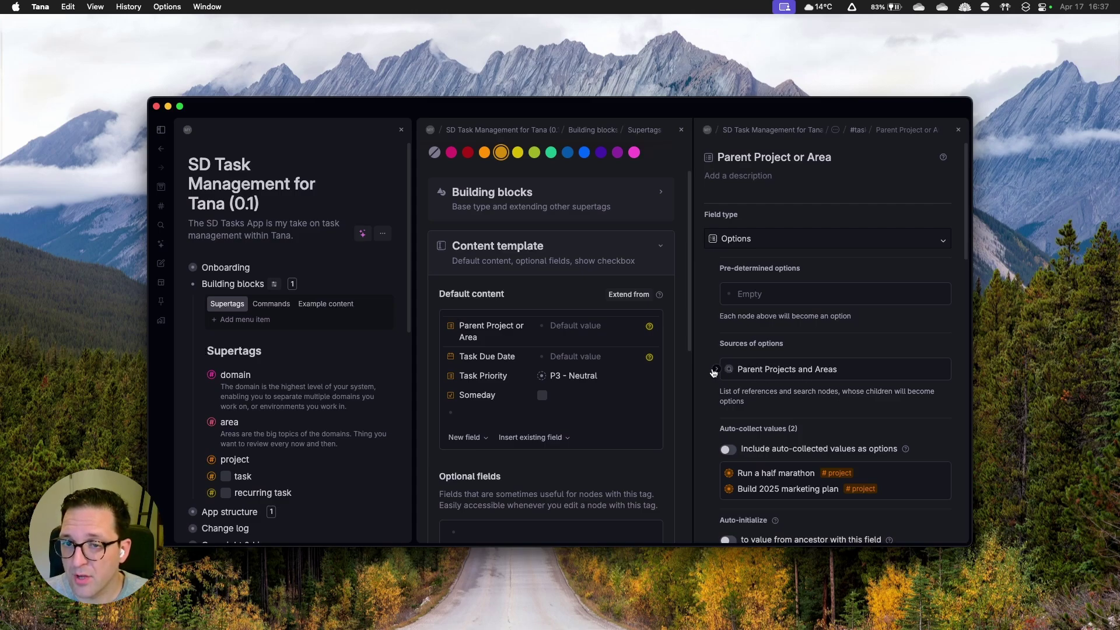
click(958, 132)
scroll(817, 402, down, 1)
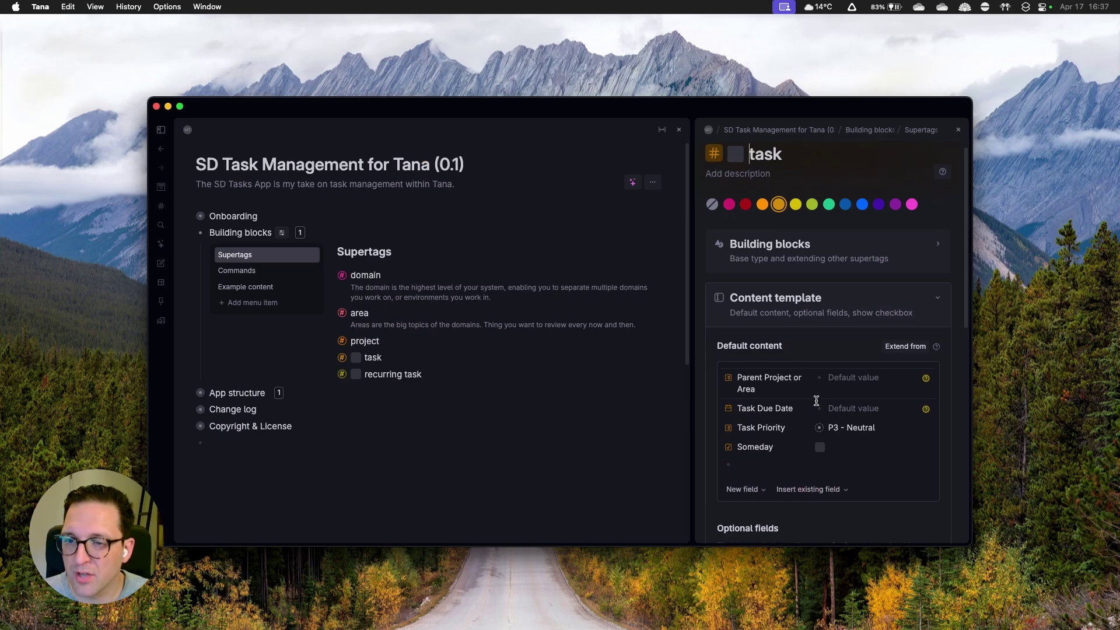
scroll(820, 405, down, 1)
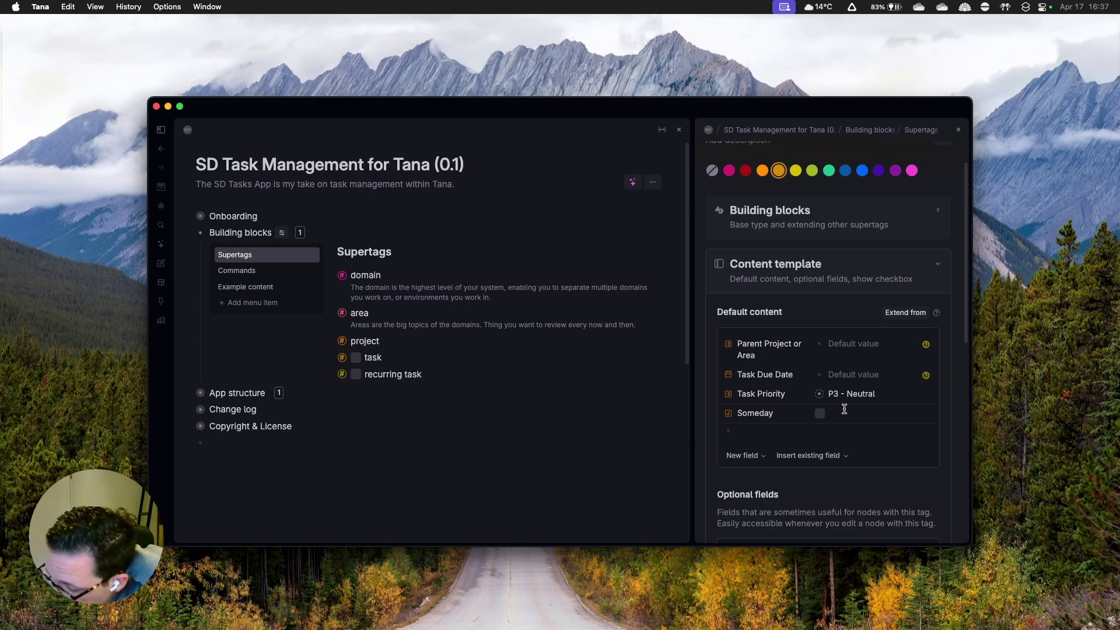
click(729, 344)
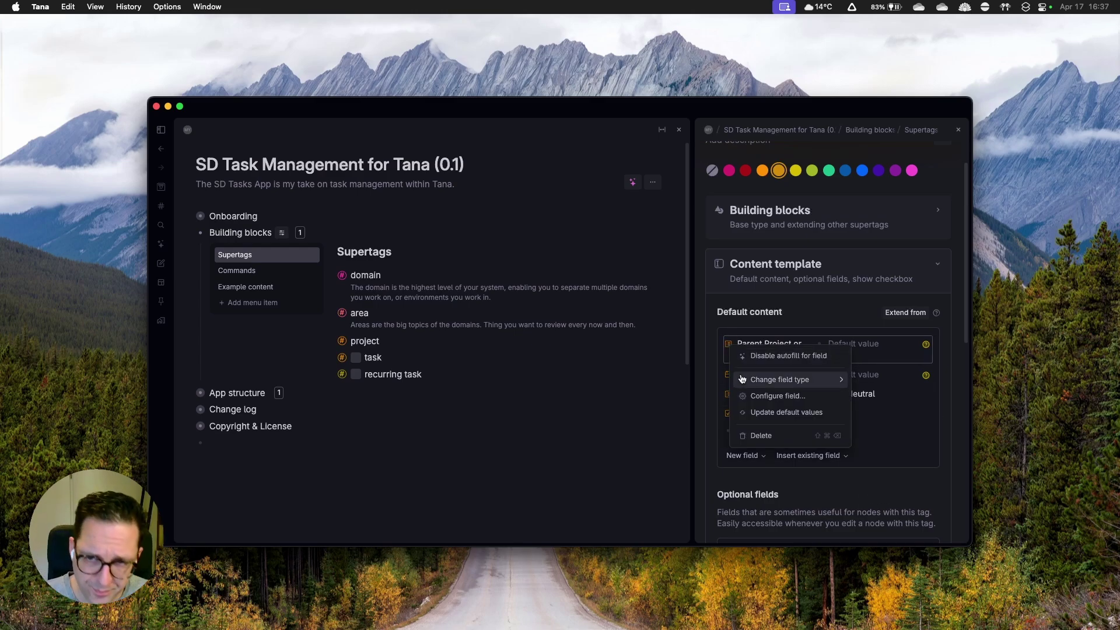
click(752, 395)
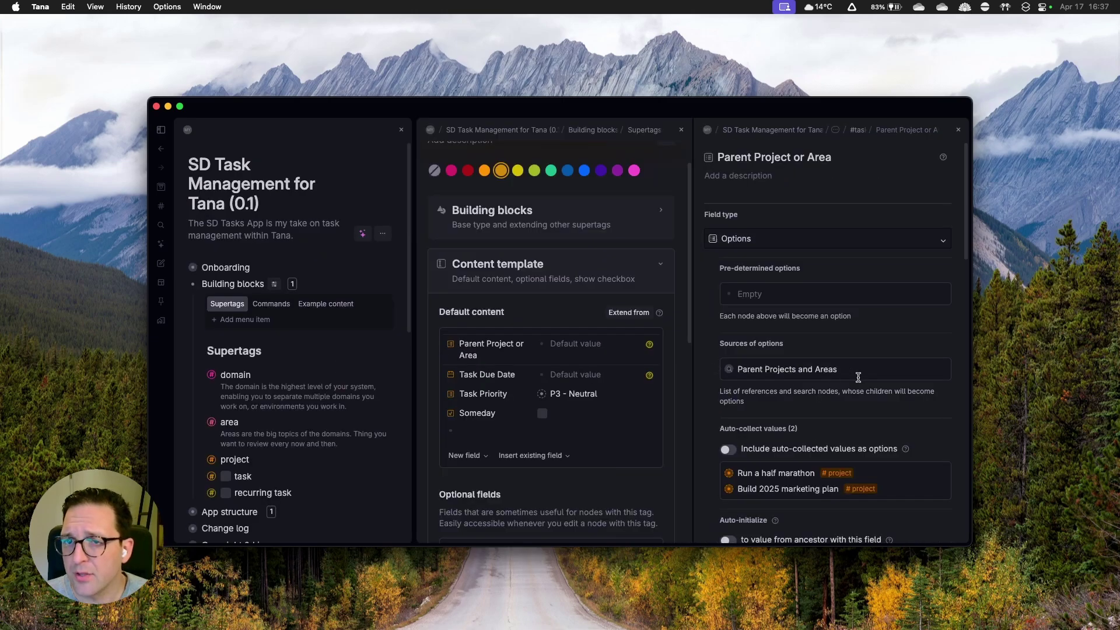
scroll(875, 385, down, 15)
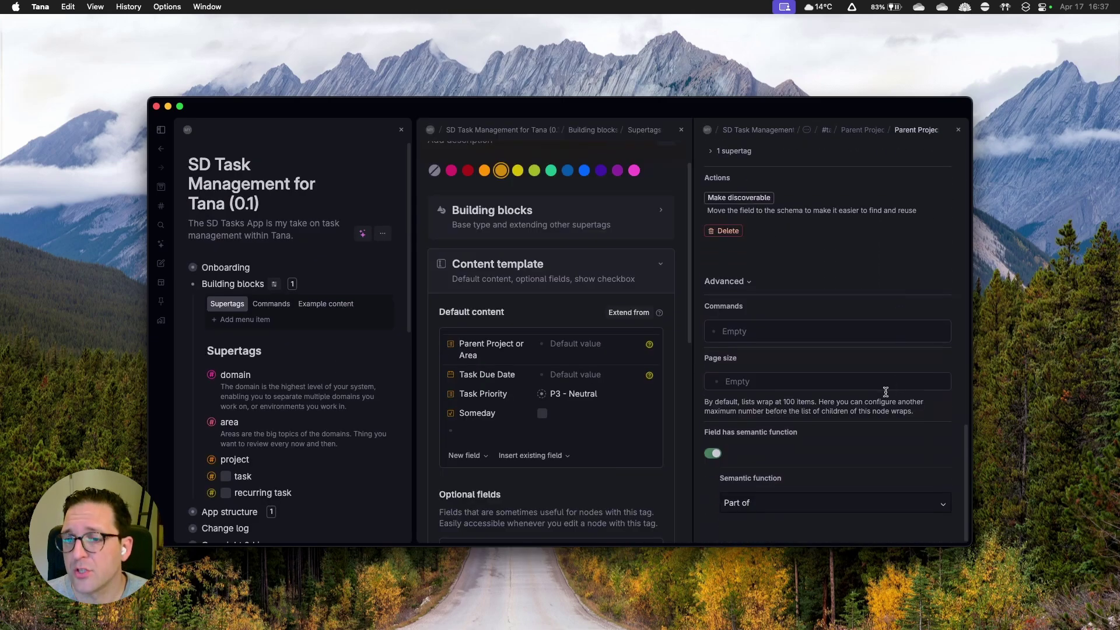
click(958, 130)
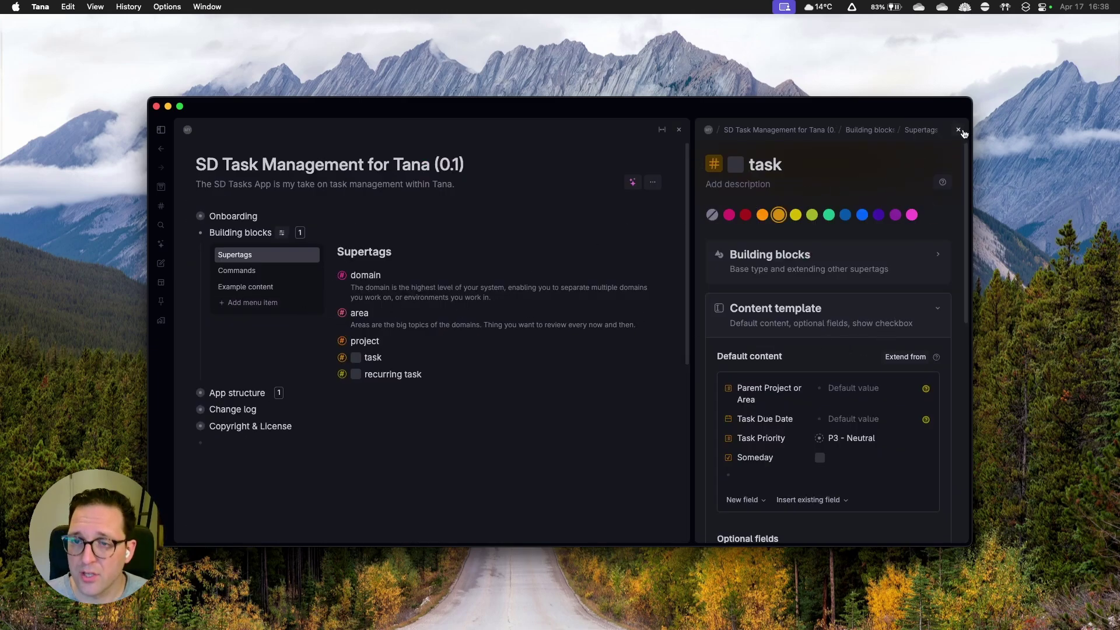
- Glance at the task supertag's advanced options, then close its configuration
click(861, 312)
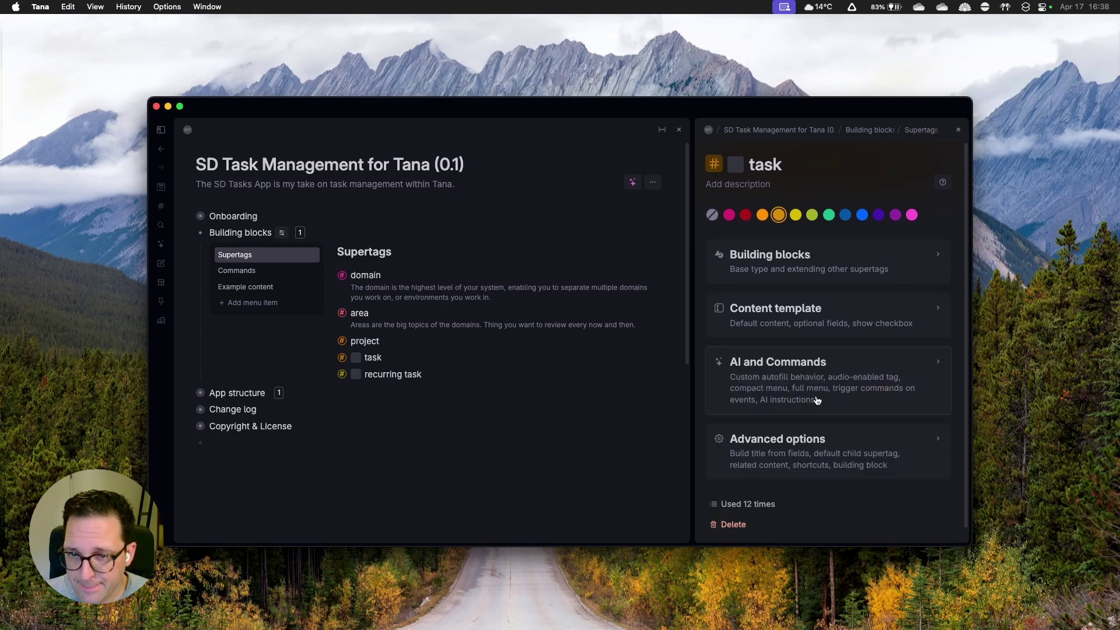
click(841, 445)
scroll(838, 444, down, 10)
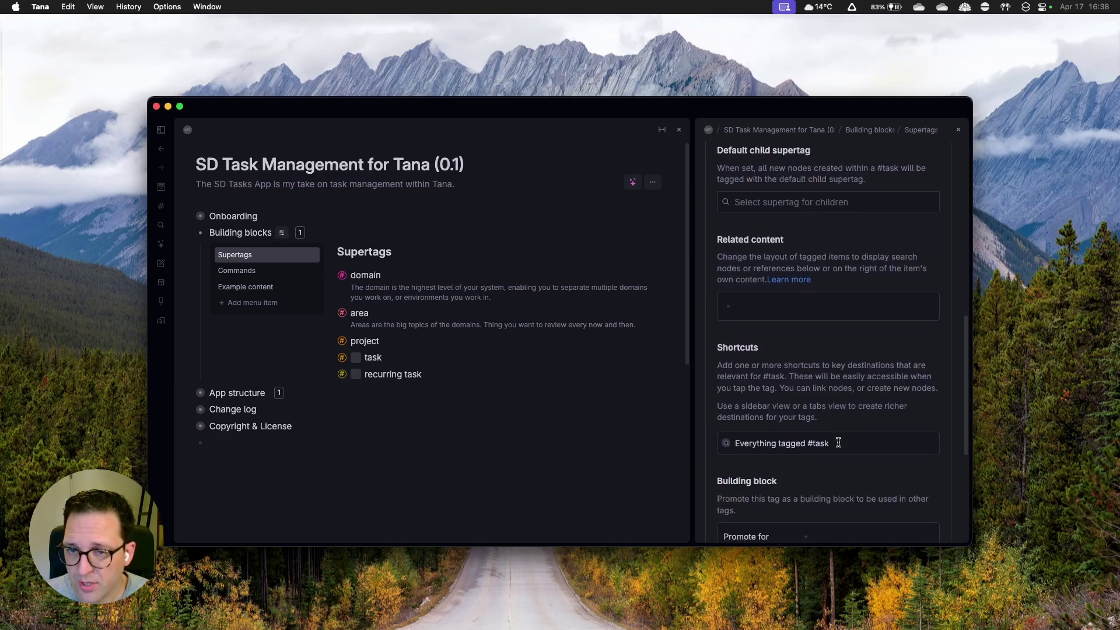
click(958, 130)
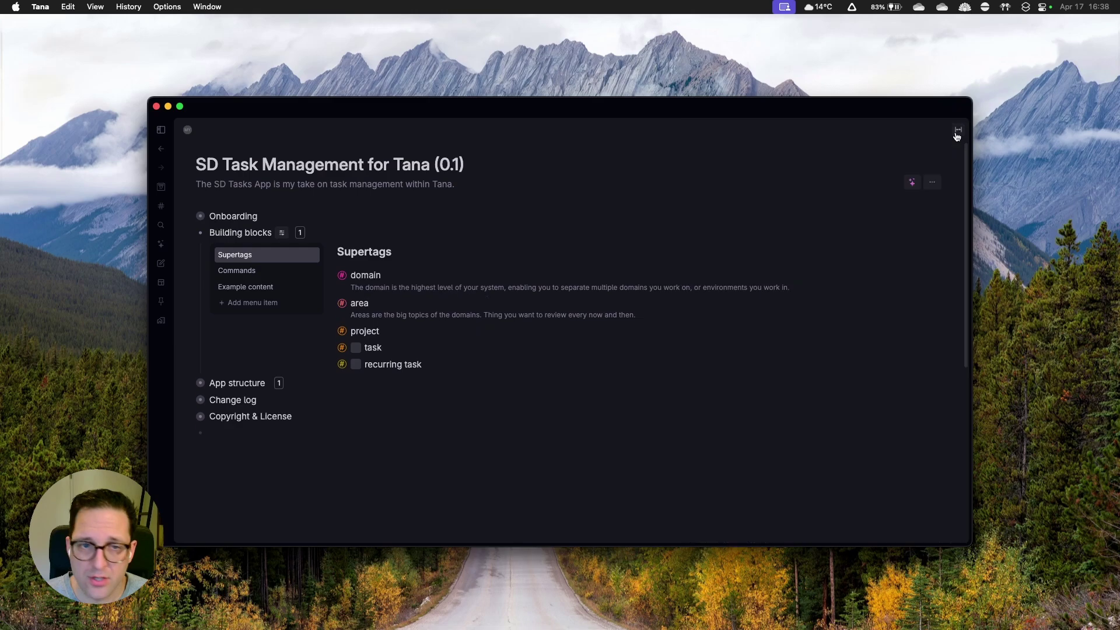
- View the recurring task configuration: extends #task, with Task Priority P3 - Neutral and a Recurrence field
right_click(341, 366)
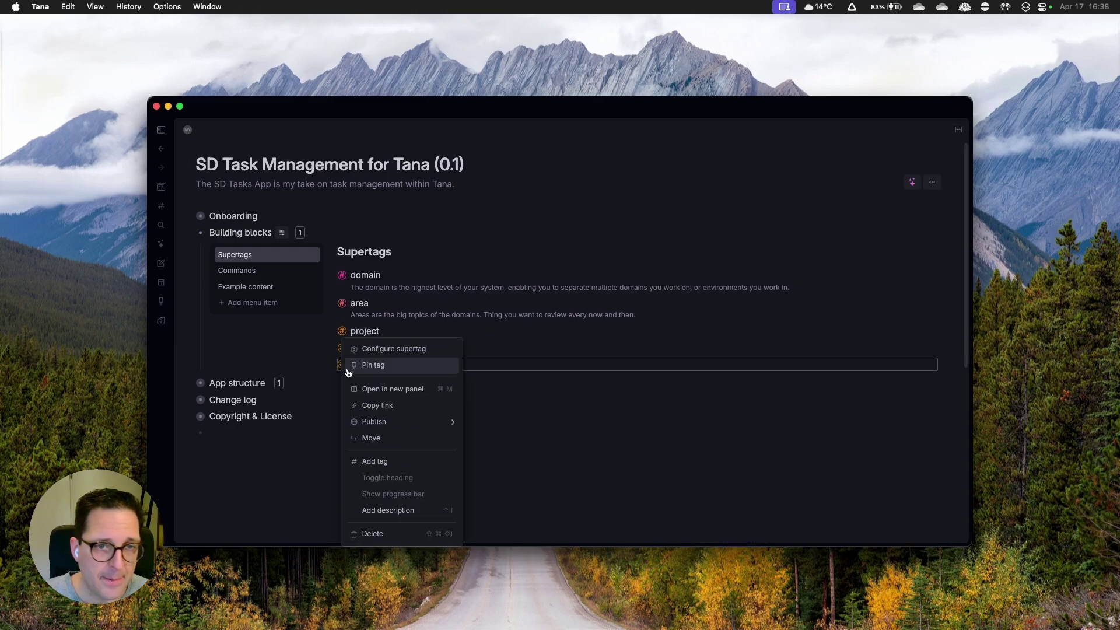
click(430, 352)
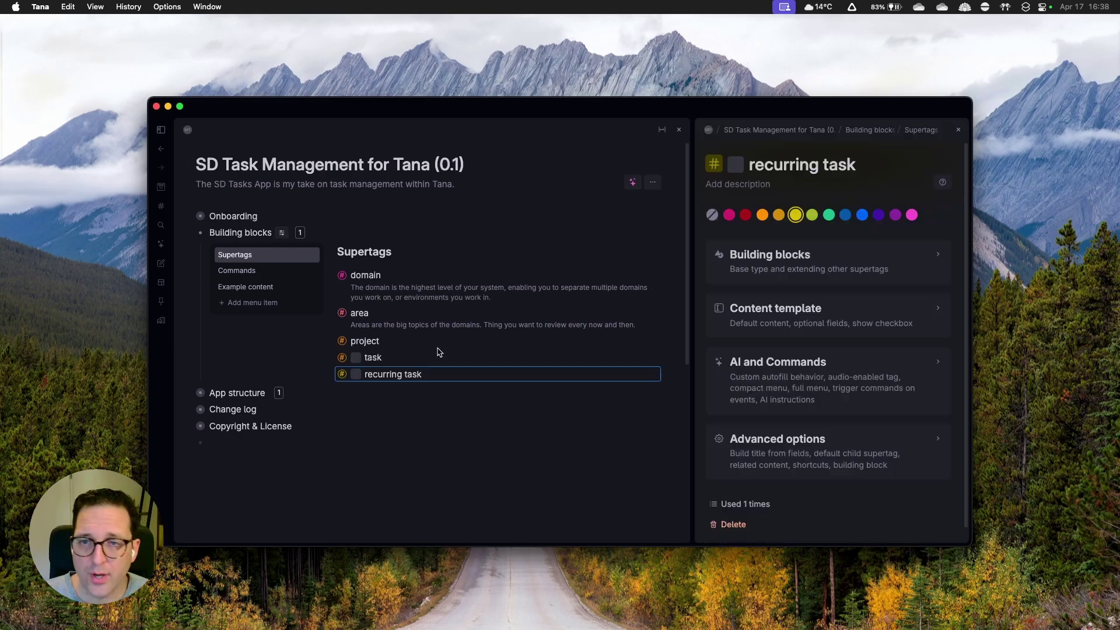
click(846, 270)
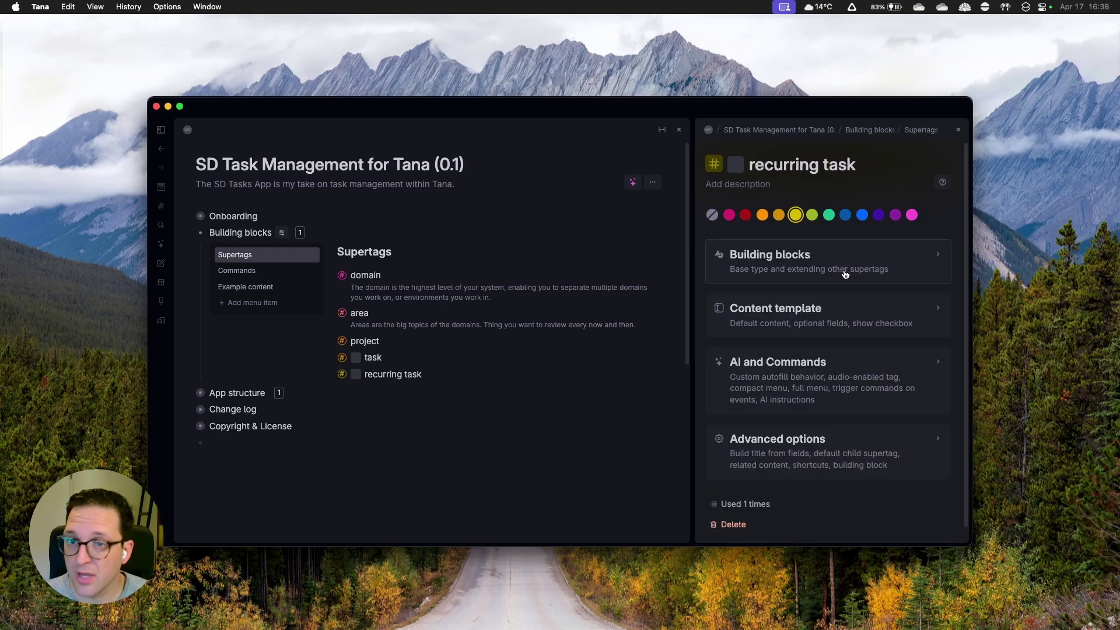
click(835, 319)
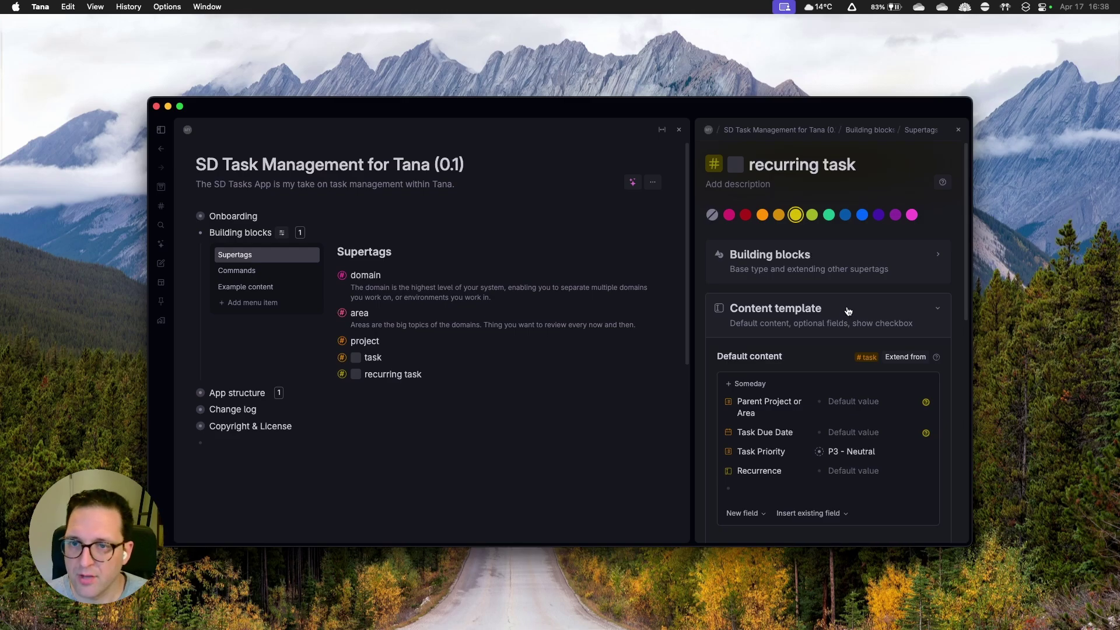
scroll(846, 311, down, 2)
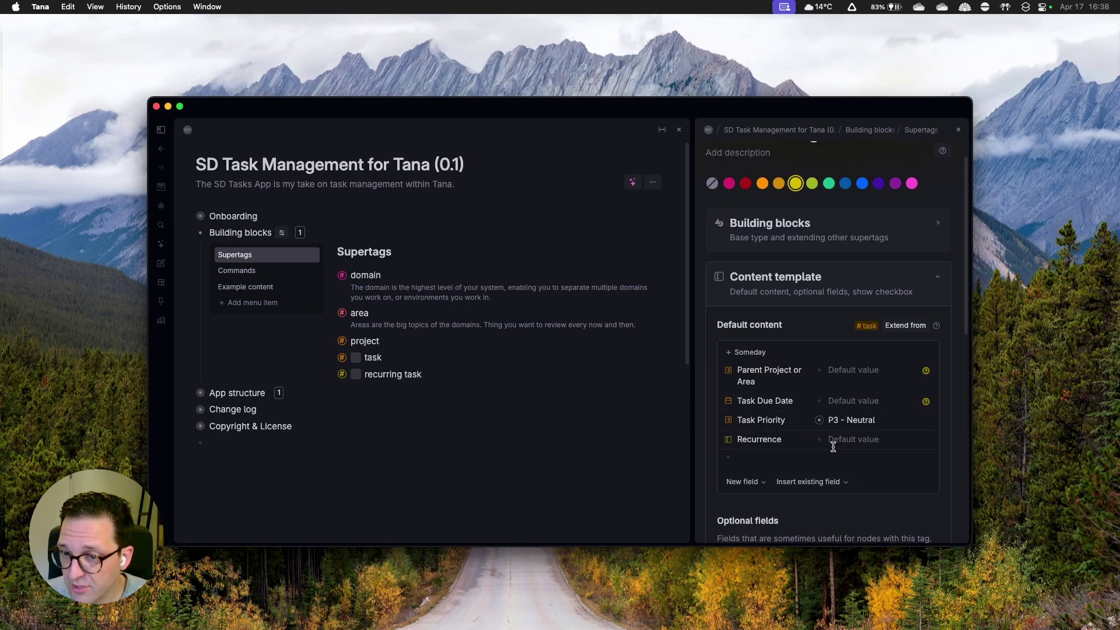
click(905, 273)
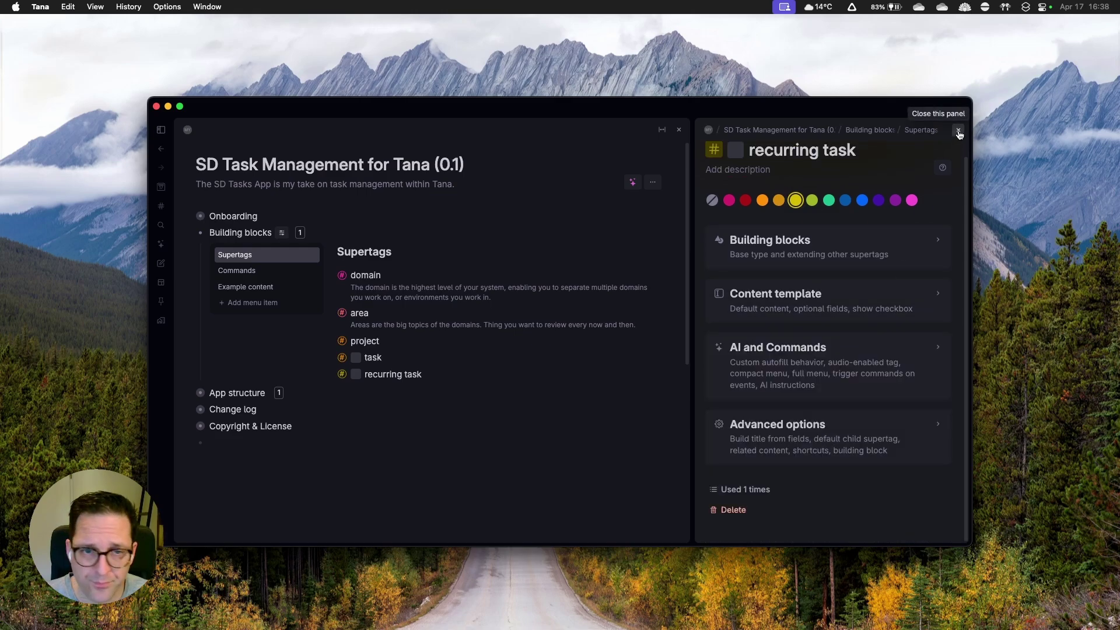
click(958, 130)
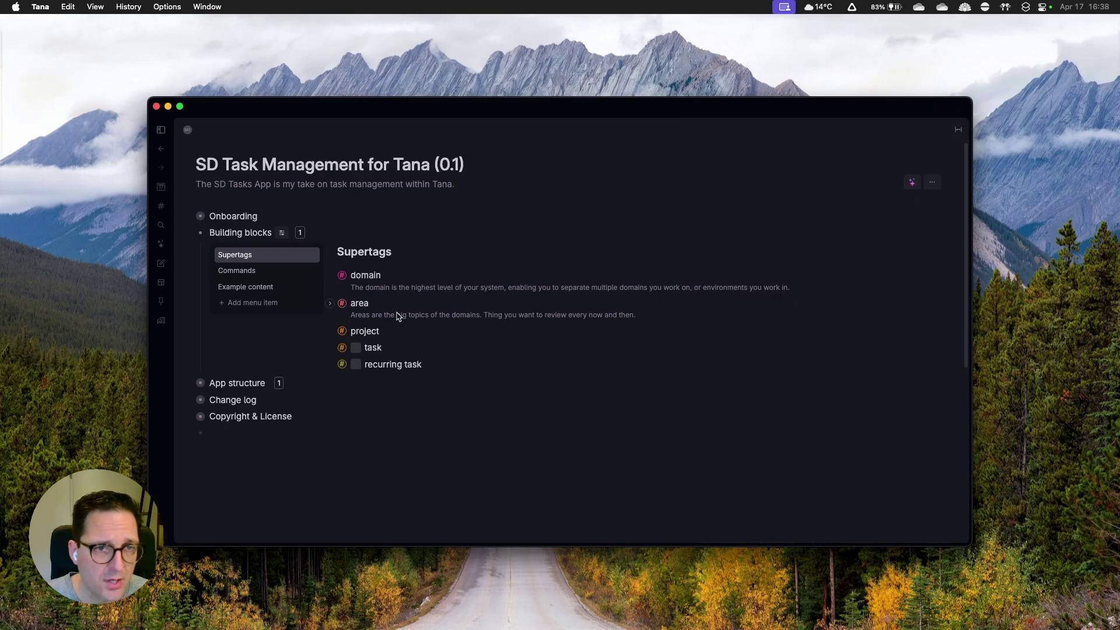
click(239, 271)
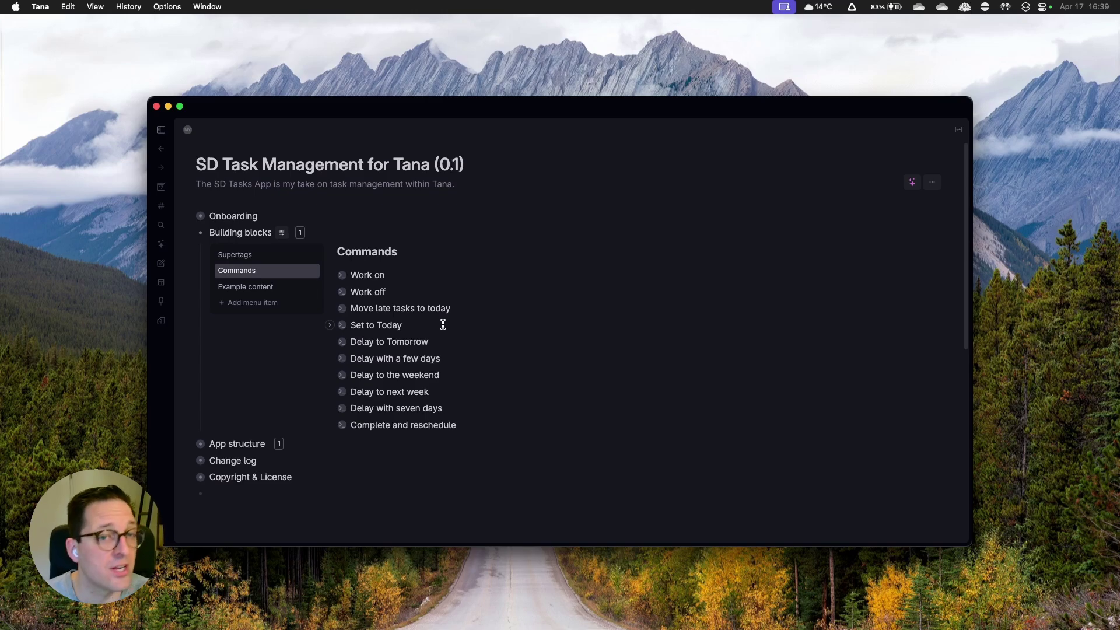
click(366, 325)
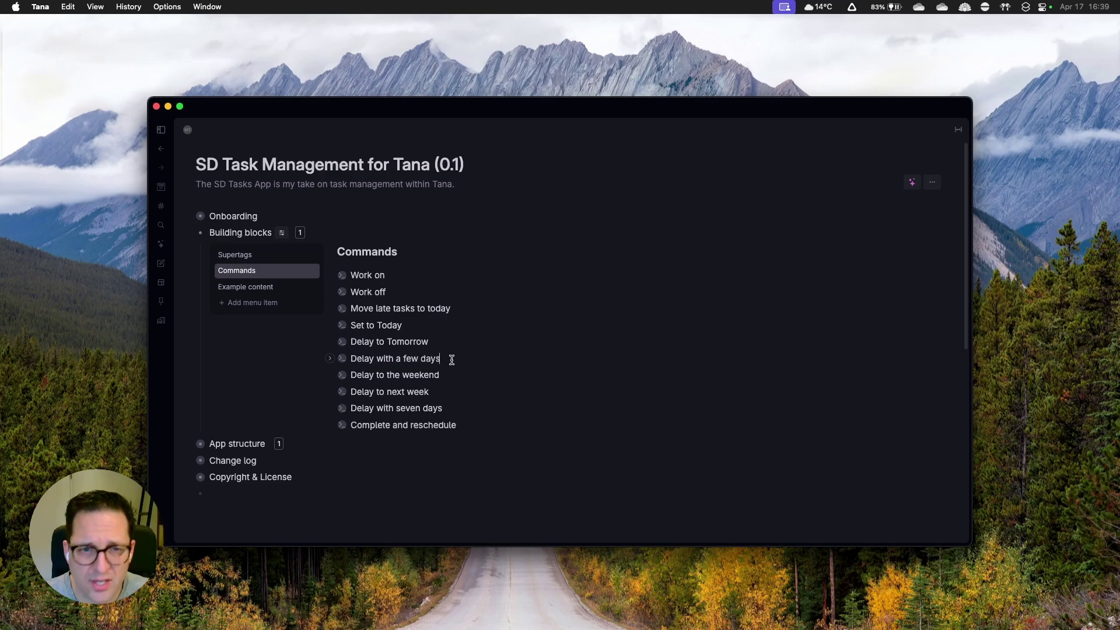
click(463, 407)
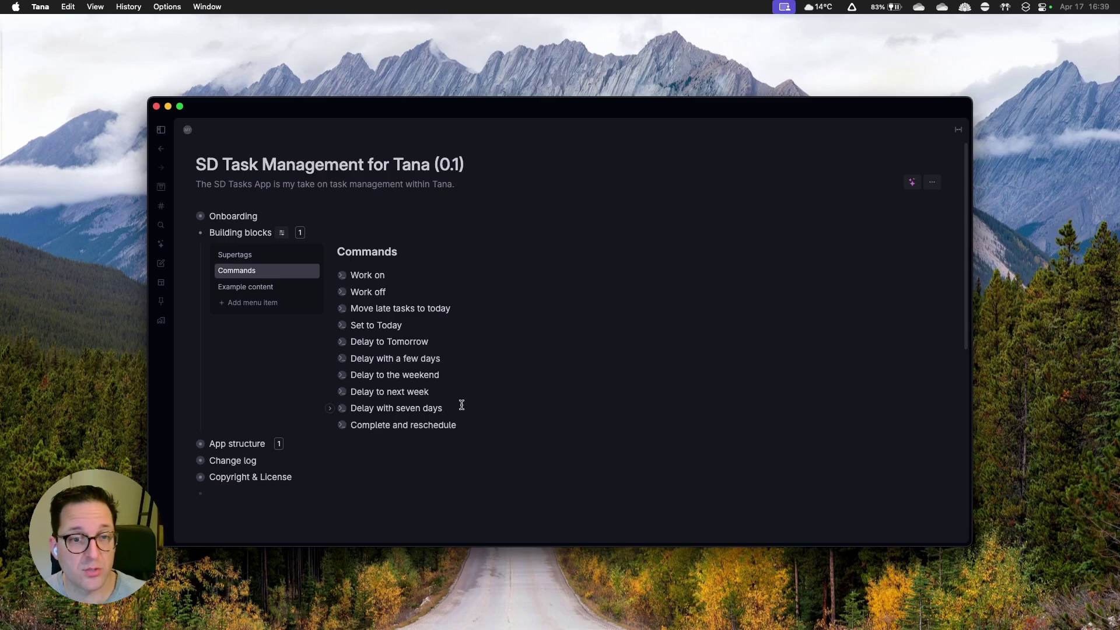
- Highlight the seven commands from Move late tasks to today onward, then open Example content
drag(370, 425, 421, 424)
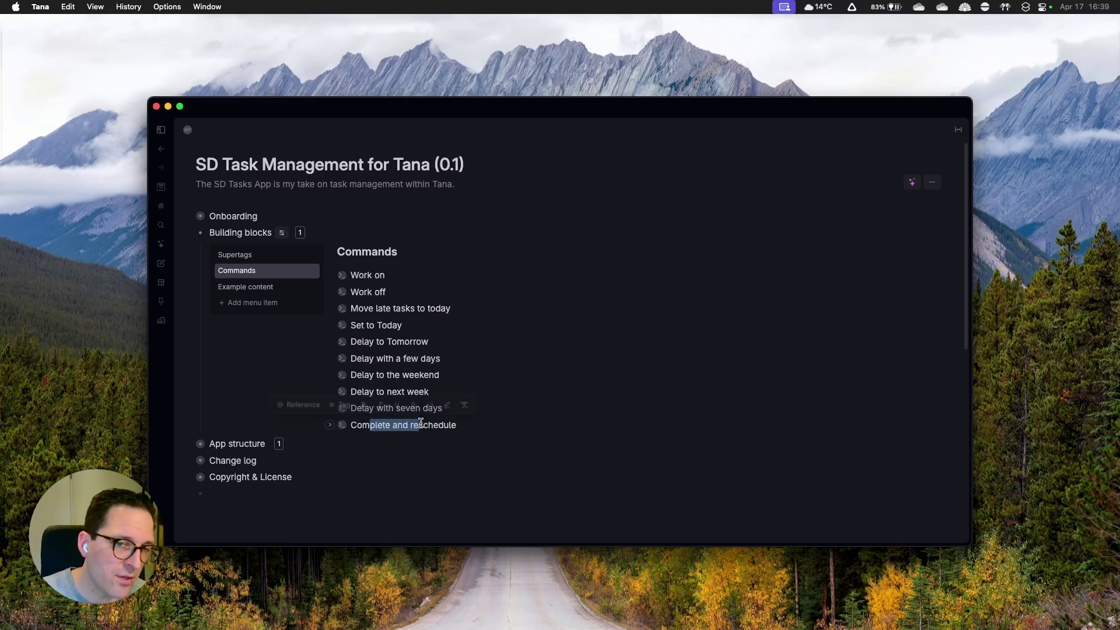
drag(397, 305, 458, 425)
click(569, 417)
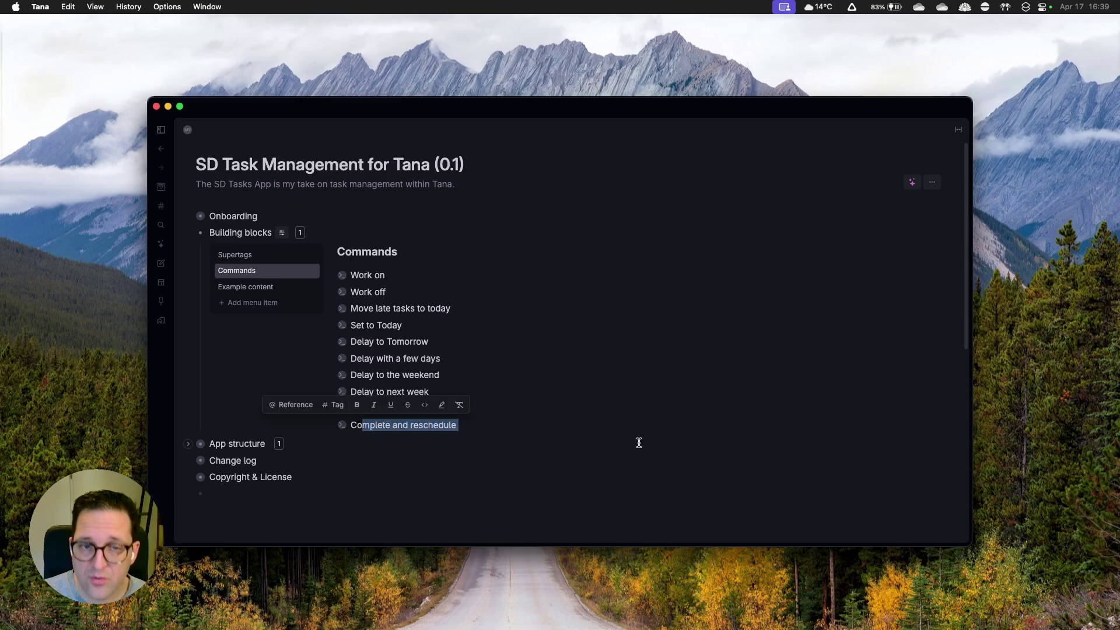
click(589, 429)
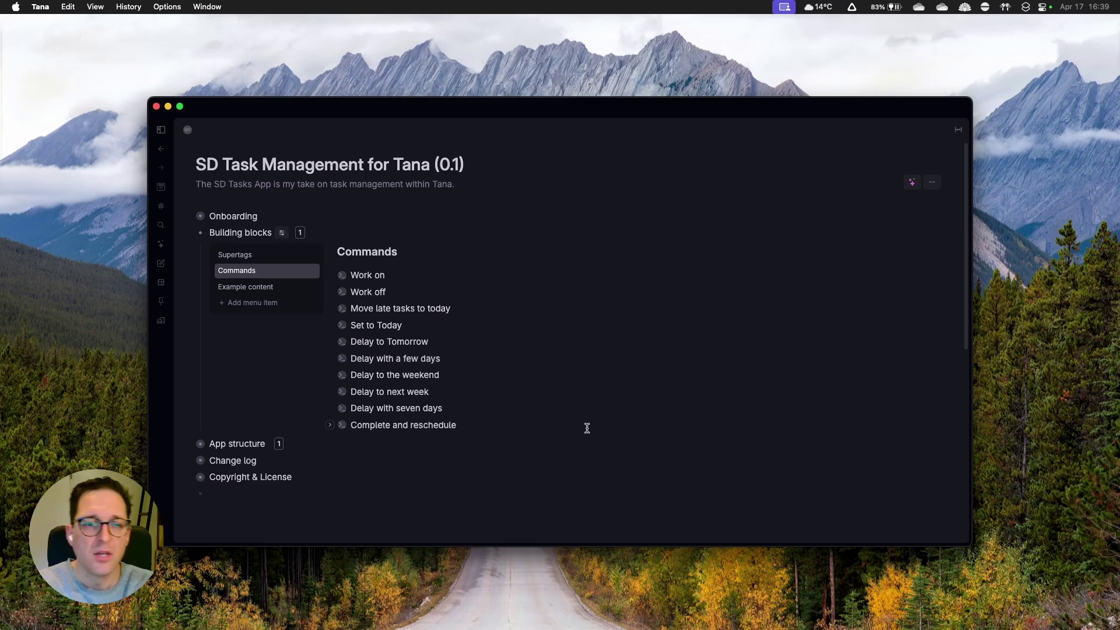
click(587, 428)
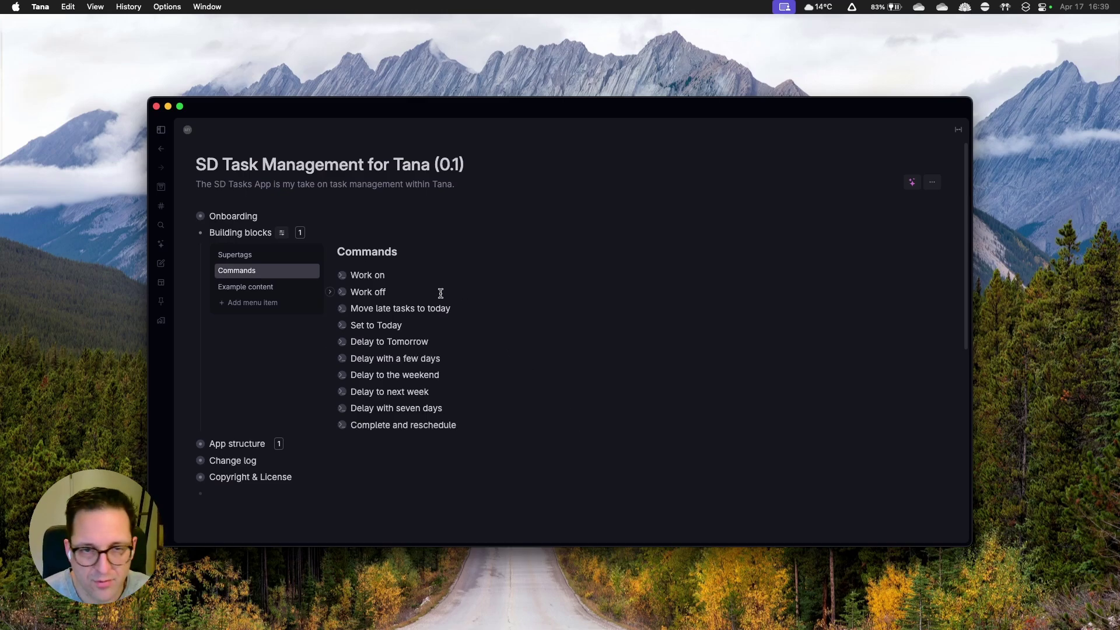
click(268, 290)
- Browse the Home and Work domains, then expand Marketing Execution among the four example areas
click(369, 278)
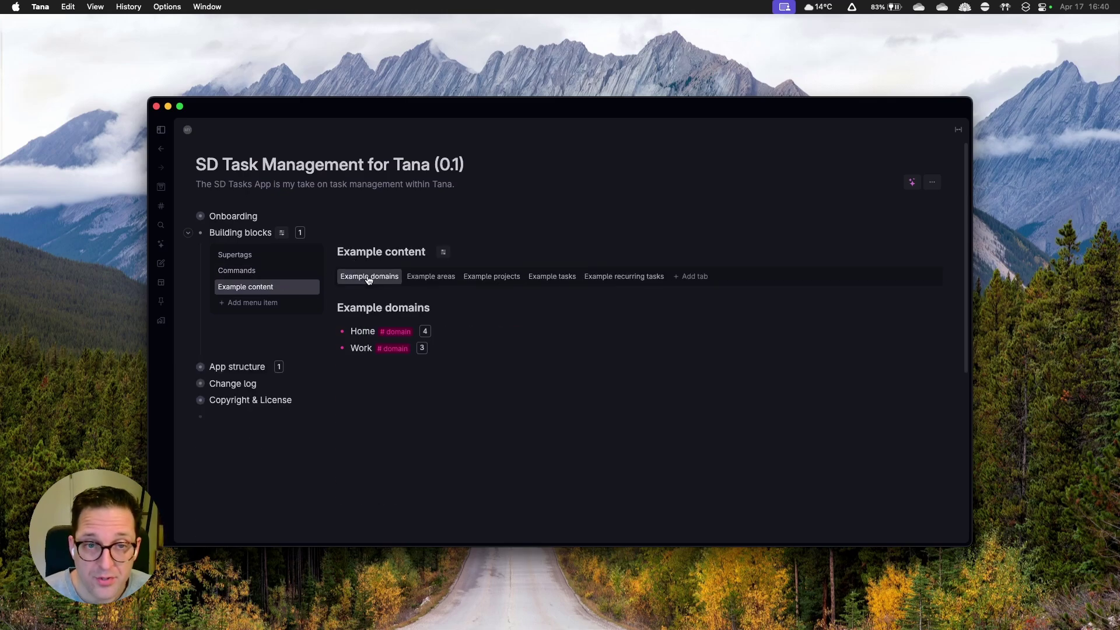
click(330, 332)
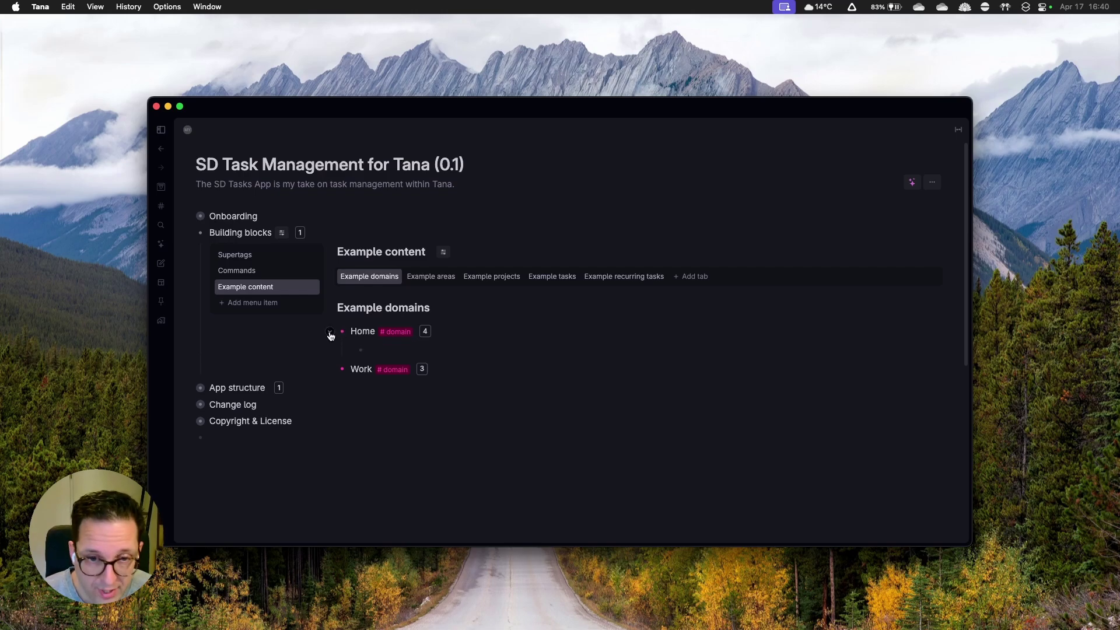
click(331, 332)
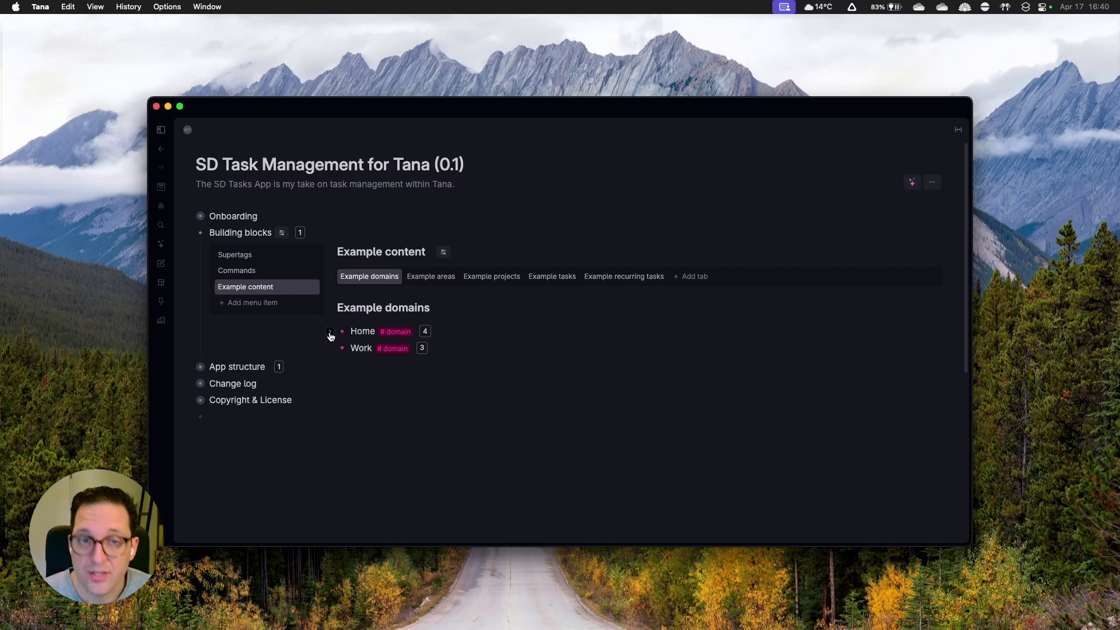
click(430, 281)
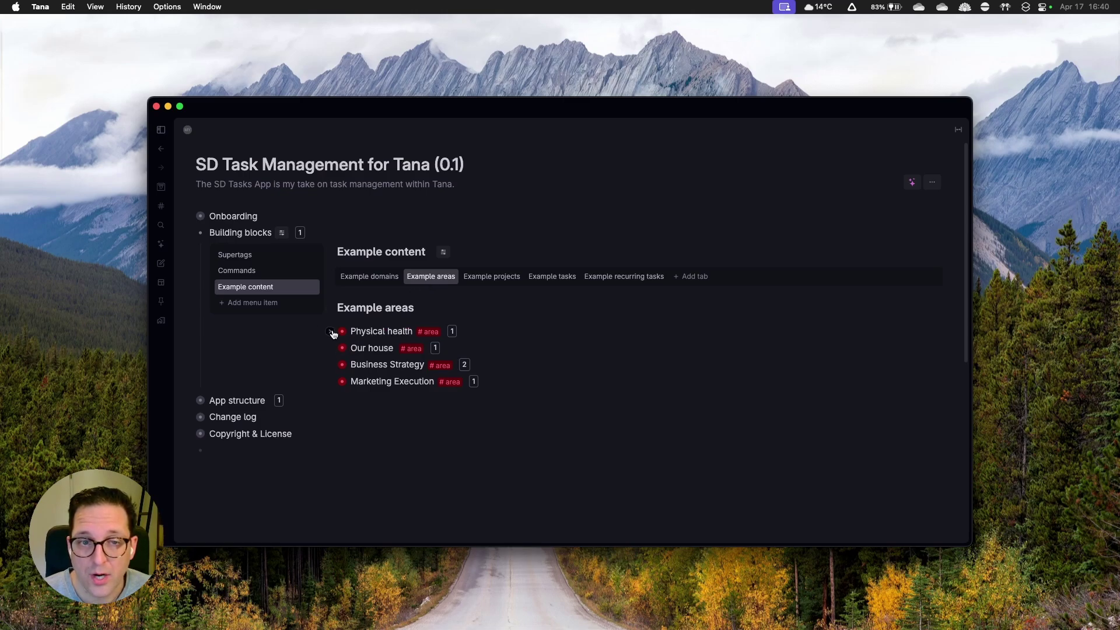
drag(384, 333, 382, 387)
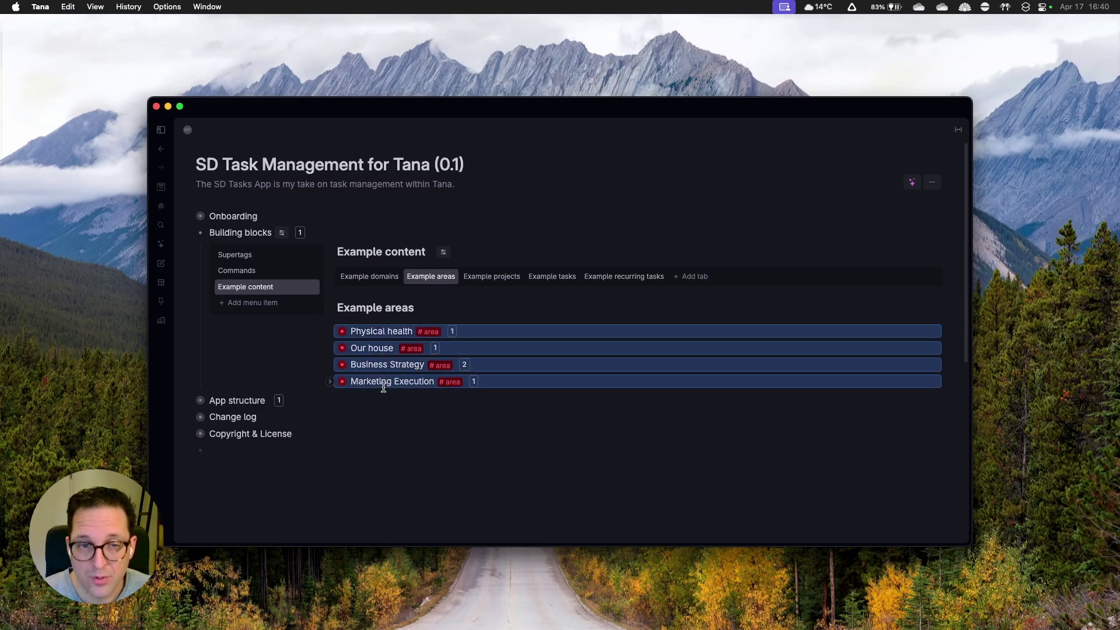
click(512, 380)
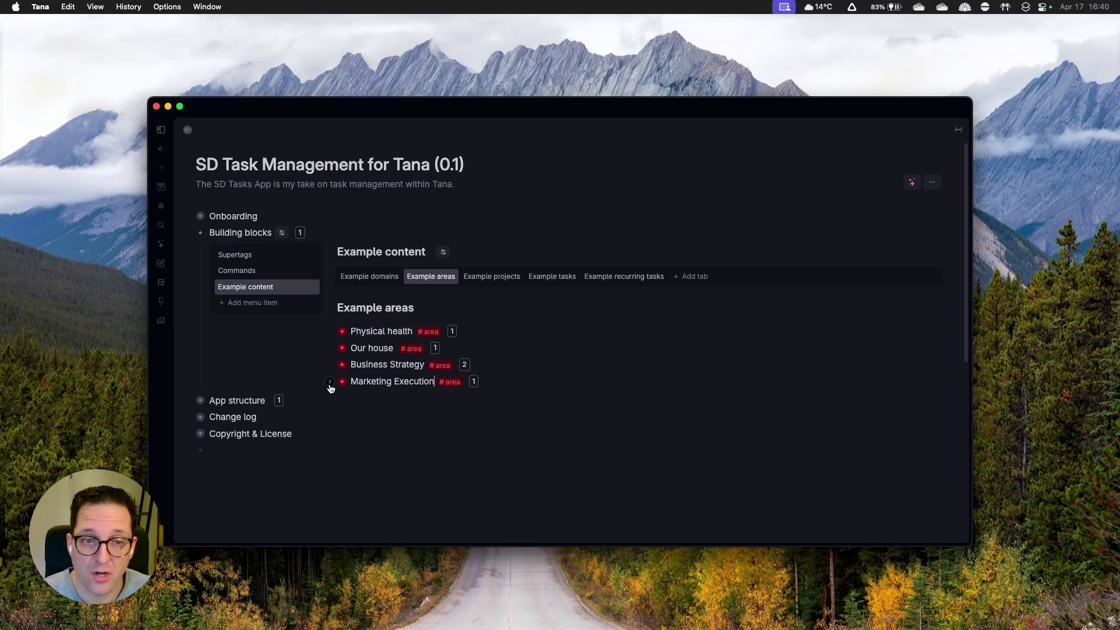
click(330, 383)
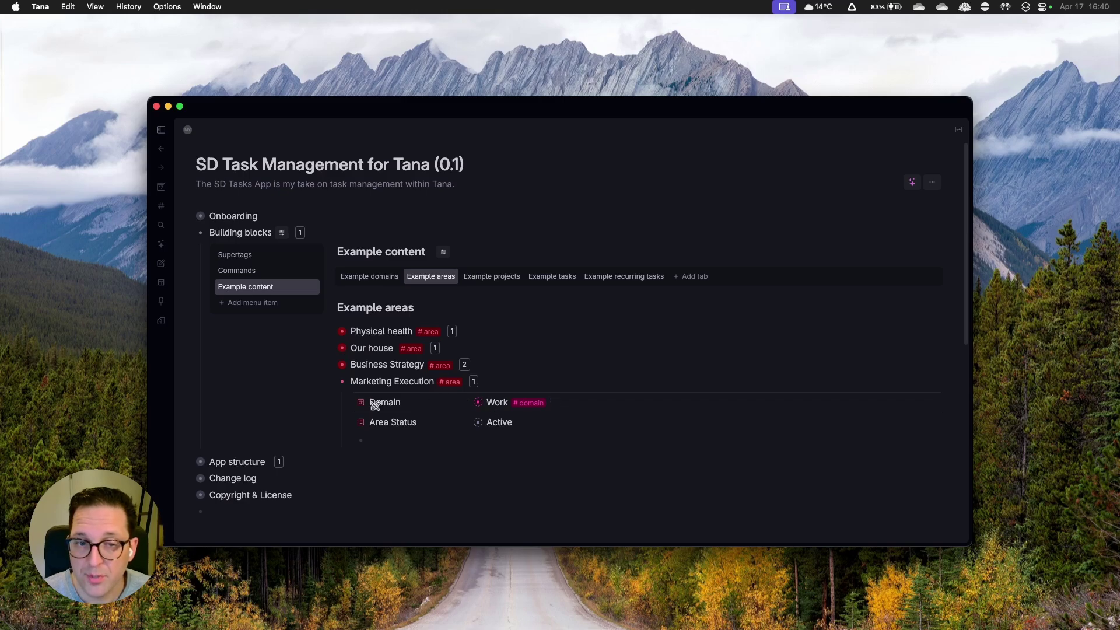
- Zoom into the Marketing Execution area page, then go back to the template's main page
click(342, 383)
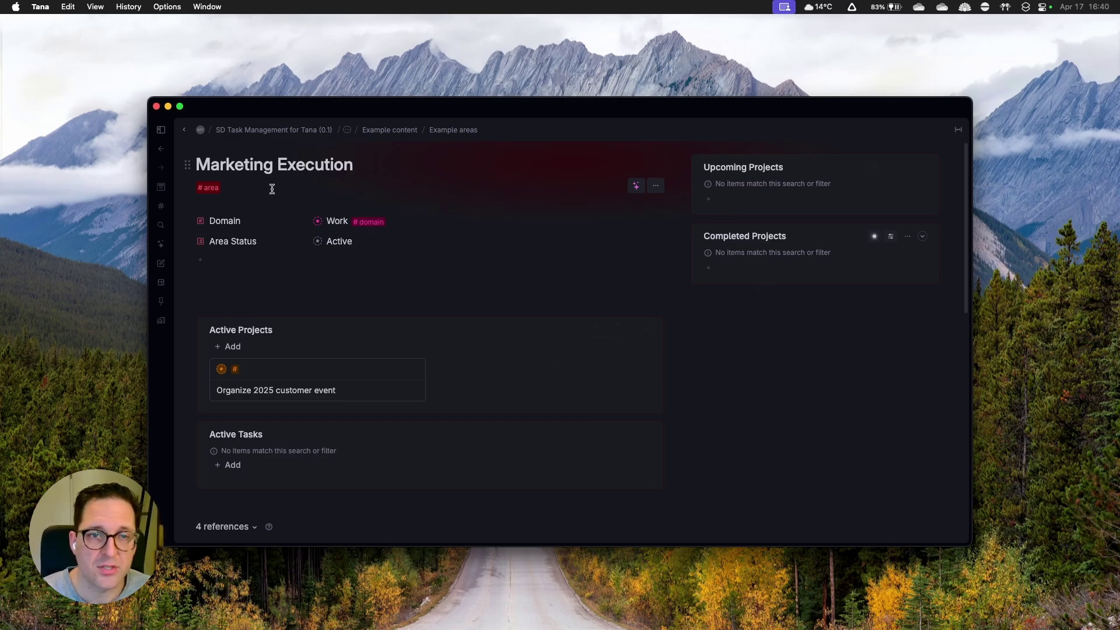
click(186, 131)
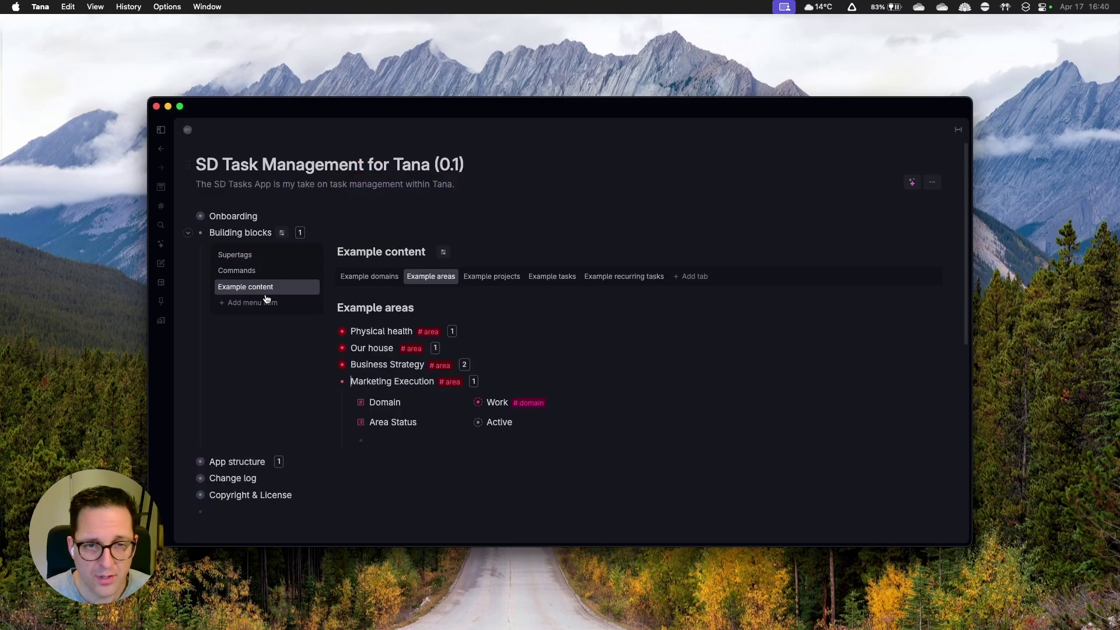
- Collapse Marketing Execution, view the Run a half marathon project page, then switch to Example tasks
click(332, 382)
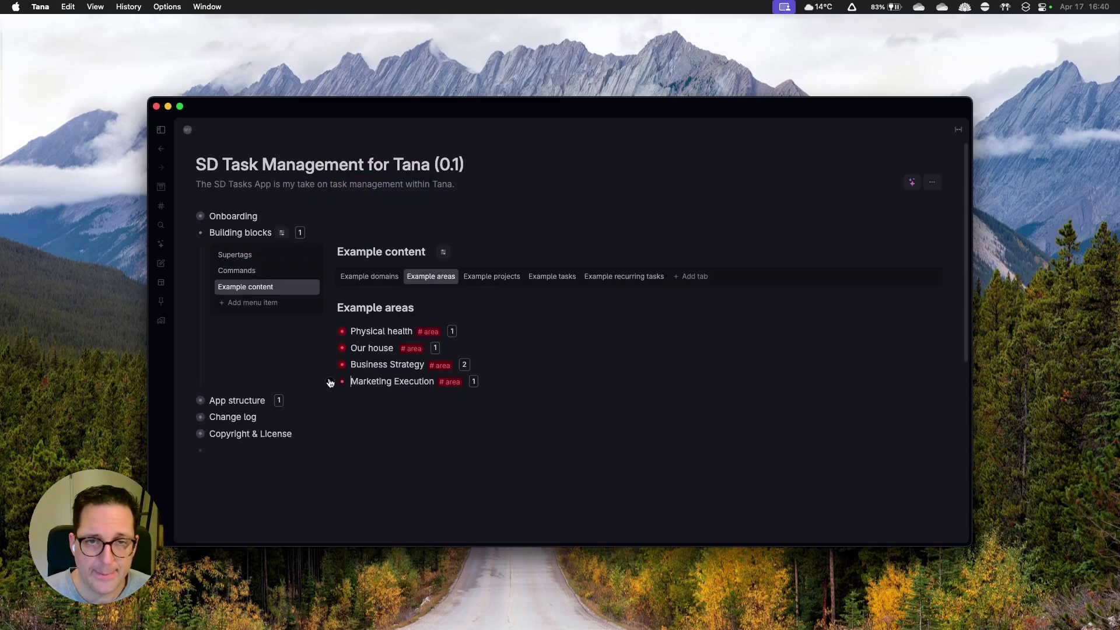
click(491, 277)
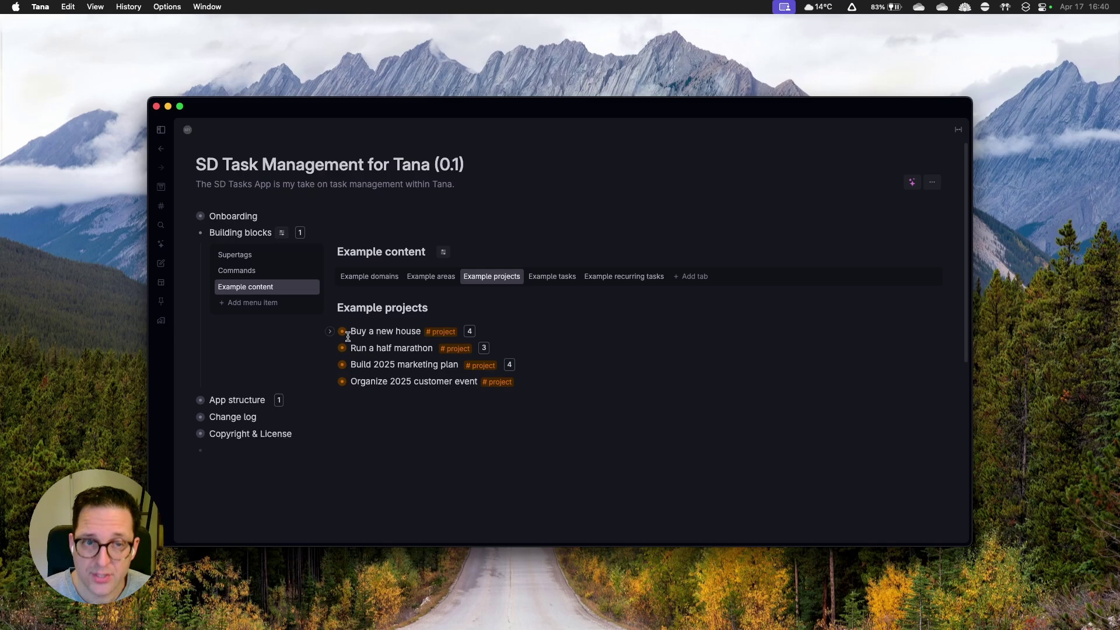
mouse_move(344, 337)
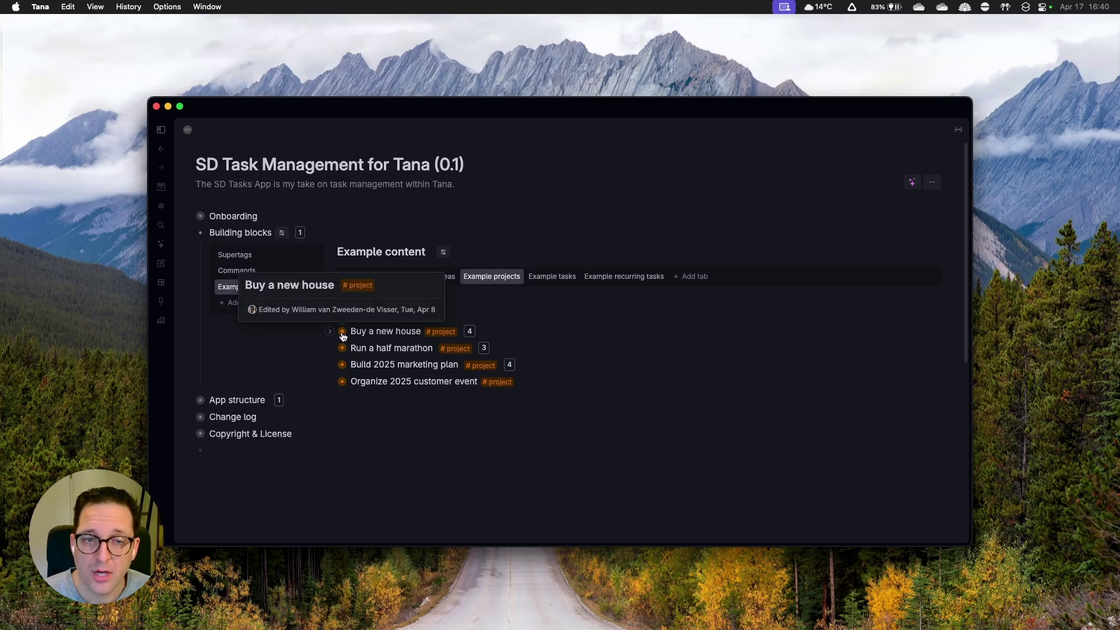
click(342, 348)
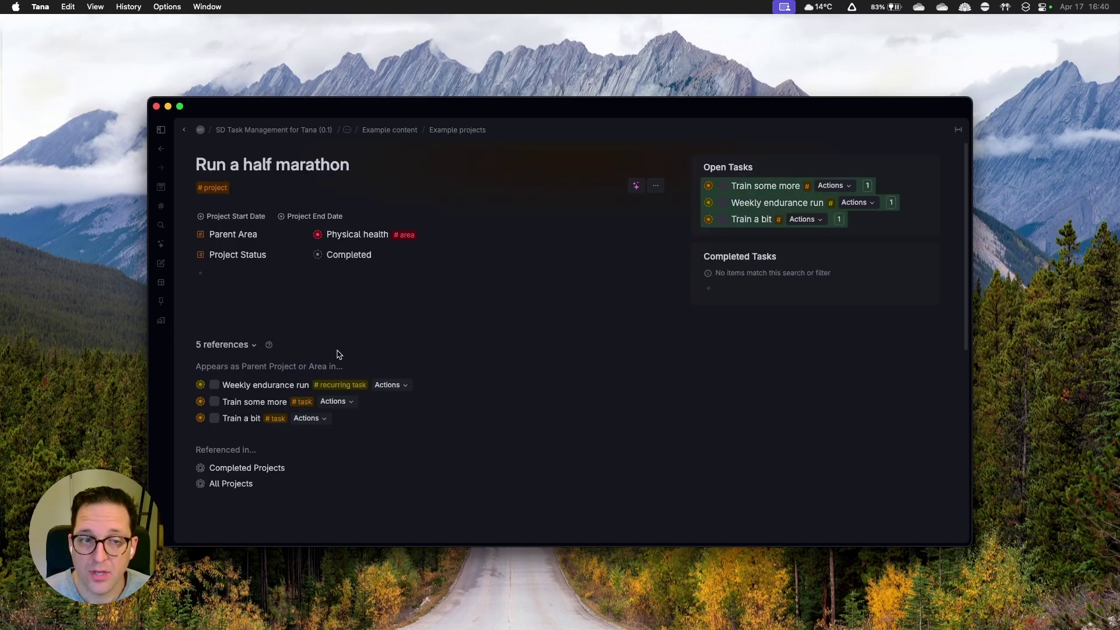
click(254, 346)
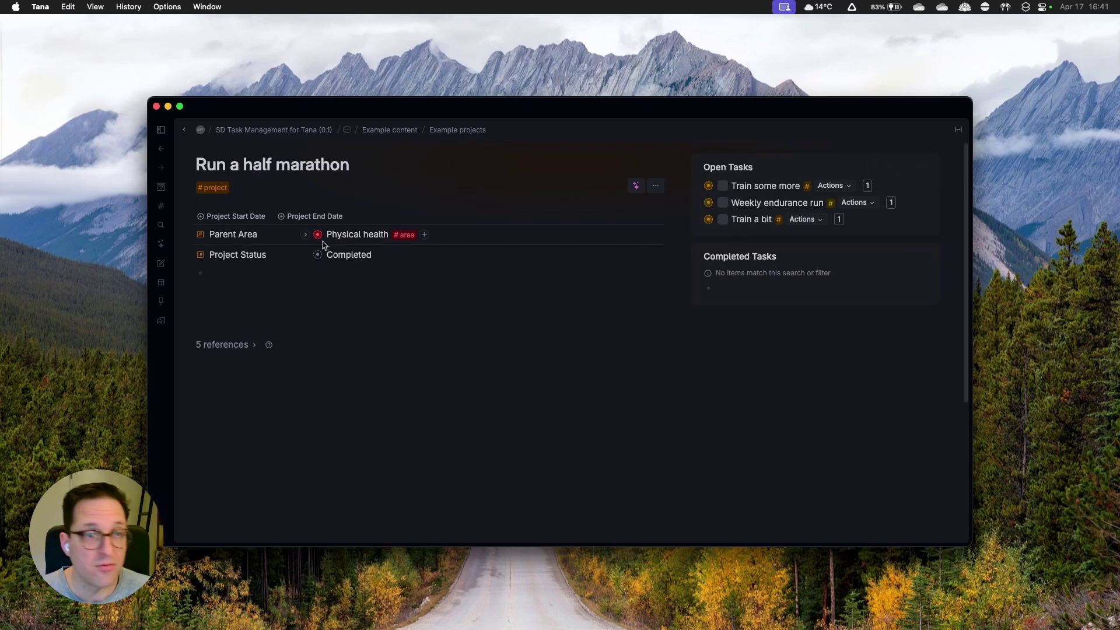
click(185, 131)
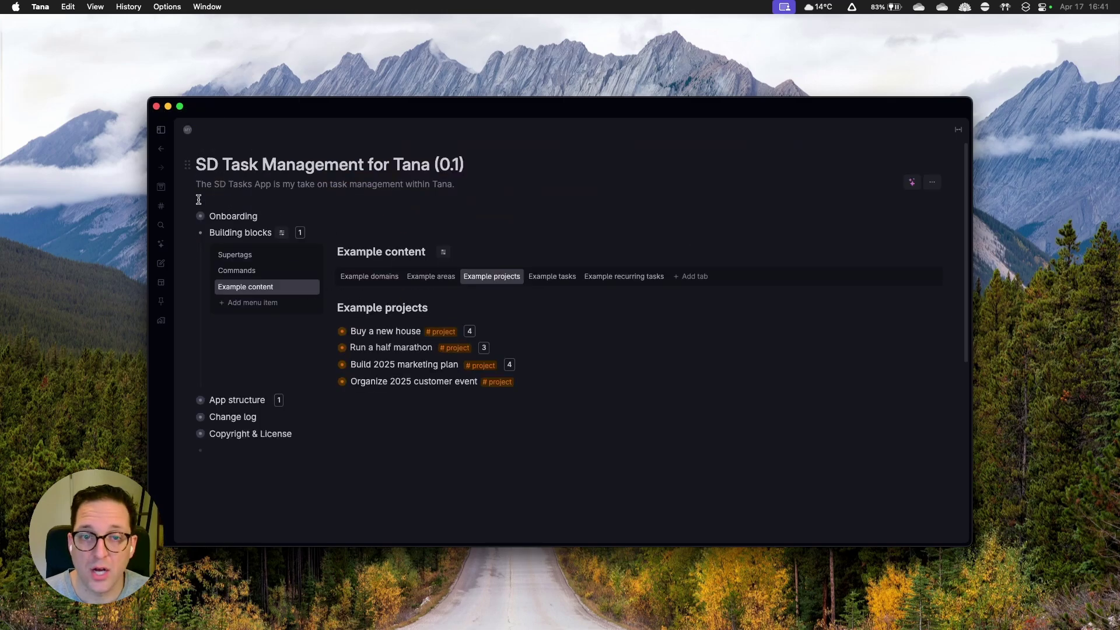
click(545, 279)
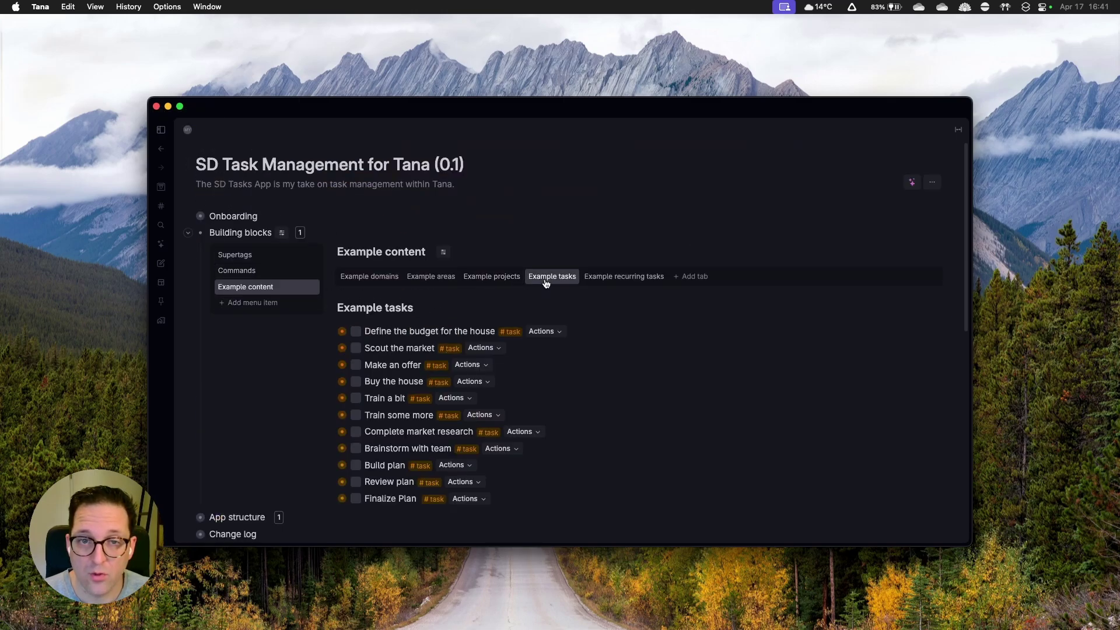
- Inspect the Define the budget for the house task and its parent project choices, then return
click(342, 332)
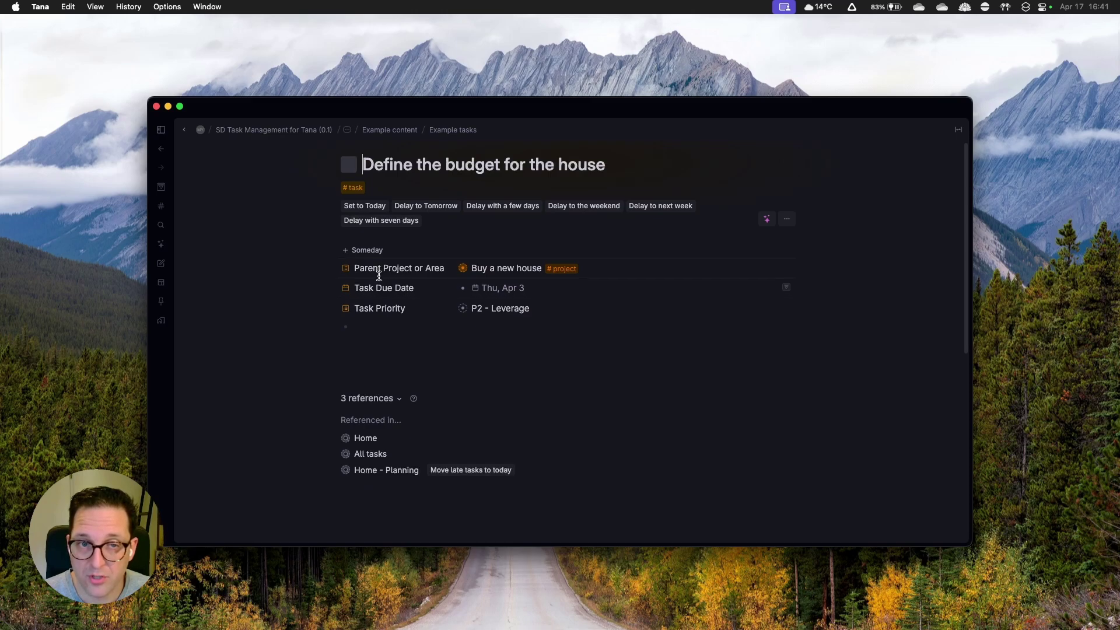
click(508, 274)
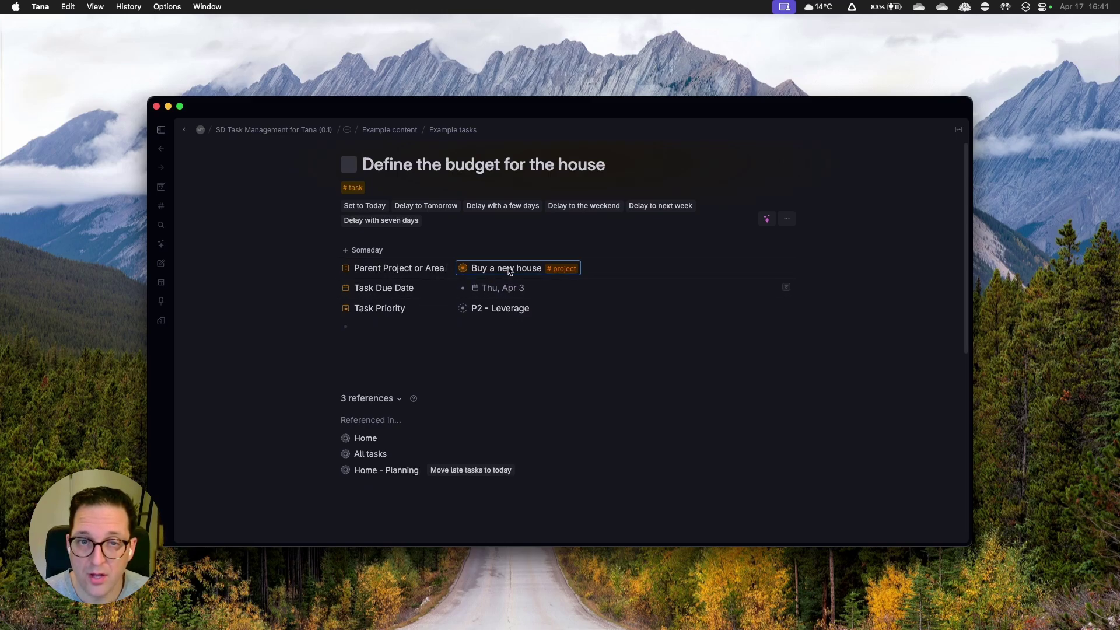
key(Escape)
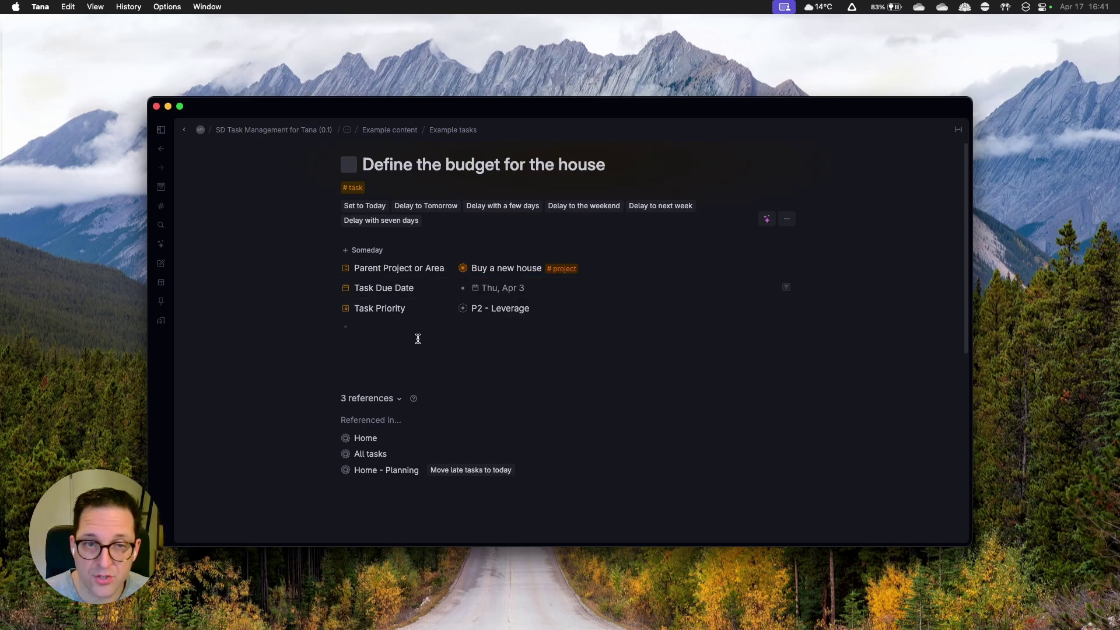
click(415, 334)
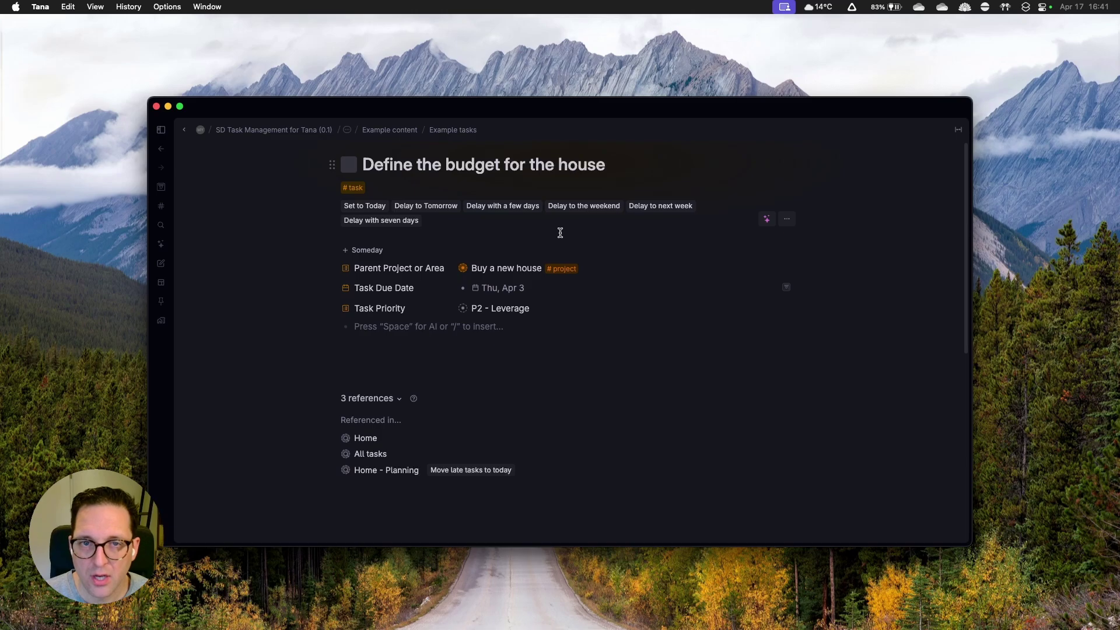
click(185, 133)
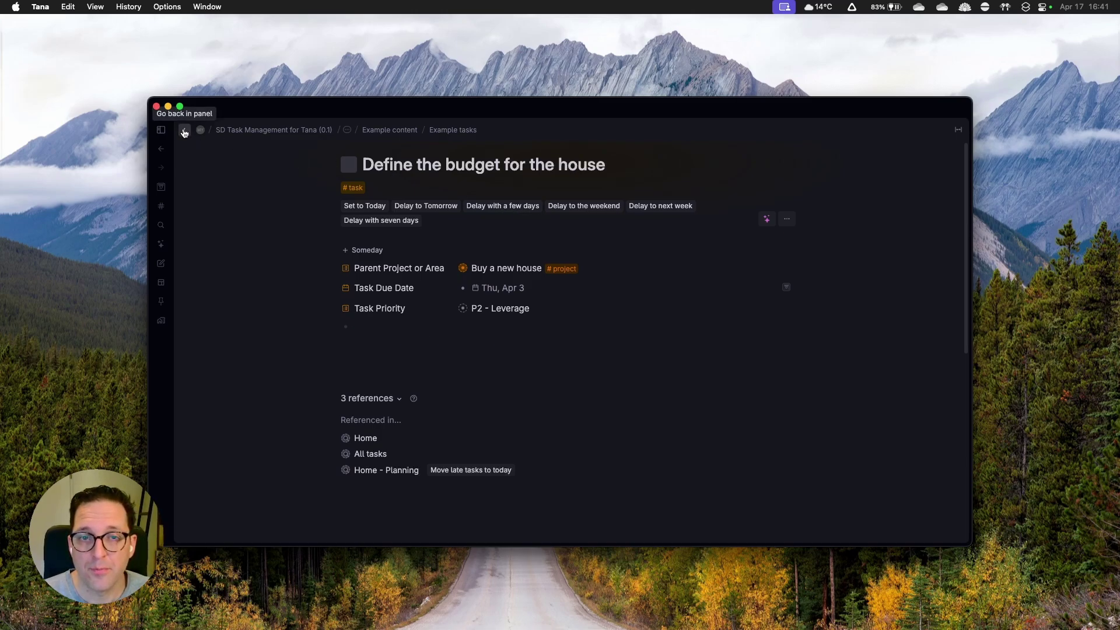
click(185, 134)
- Show the Example recurring tasks, briefly open Weekly endurance run, then return to the list
click(747, 279)
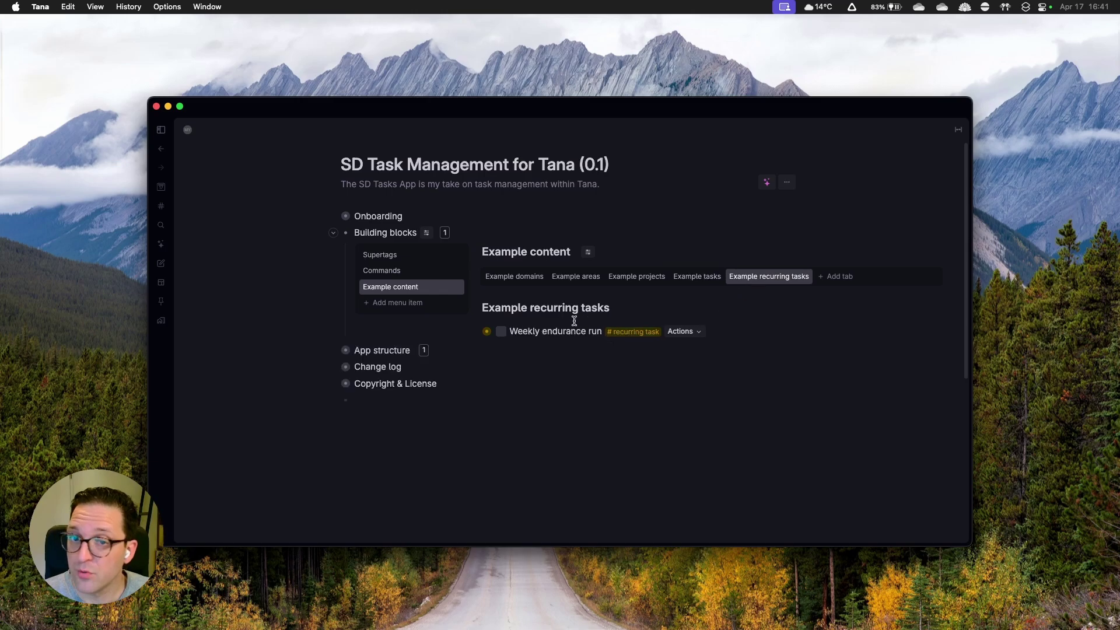
click(487, 332)
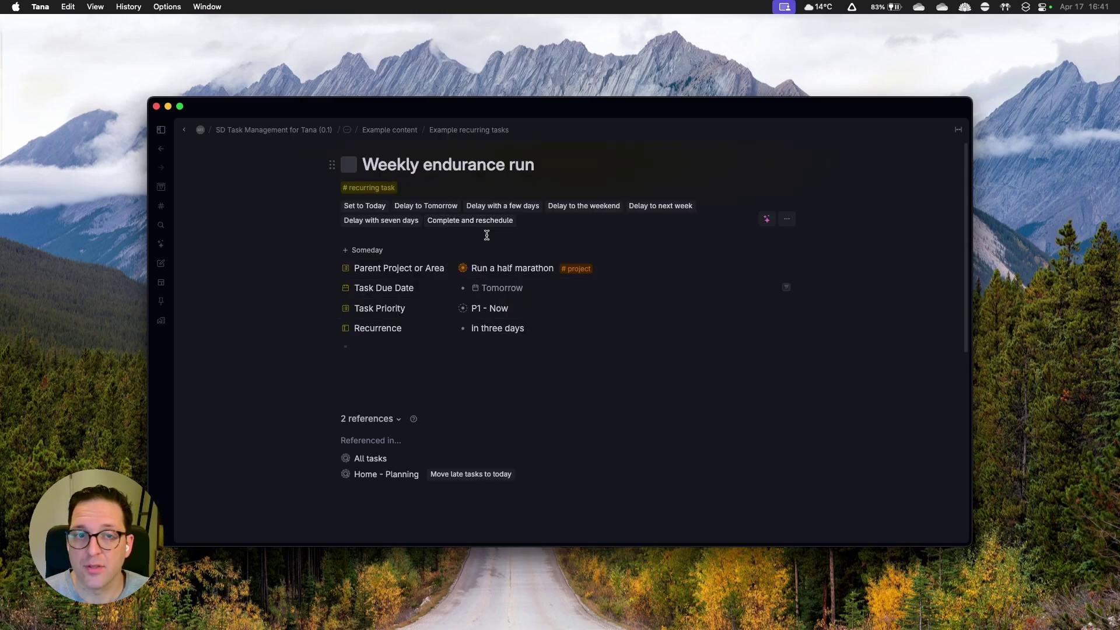
click(185, 130)
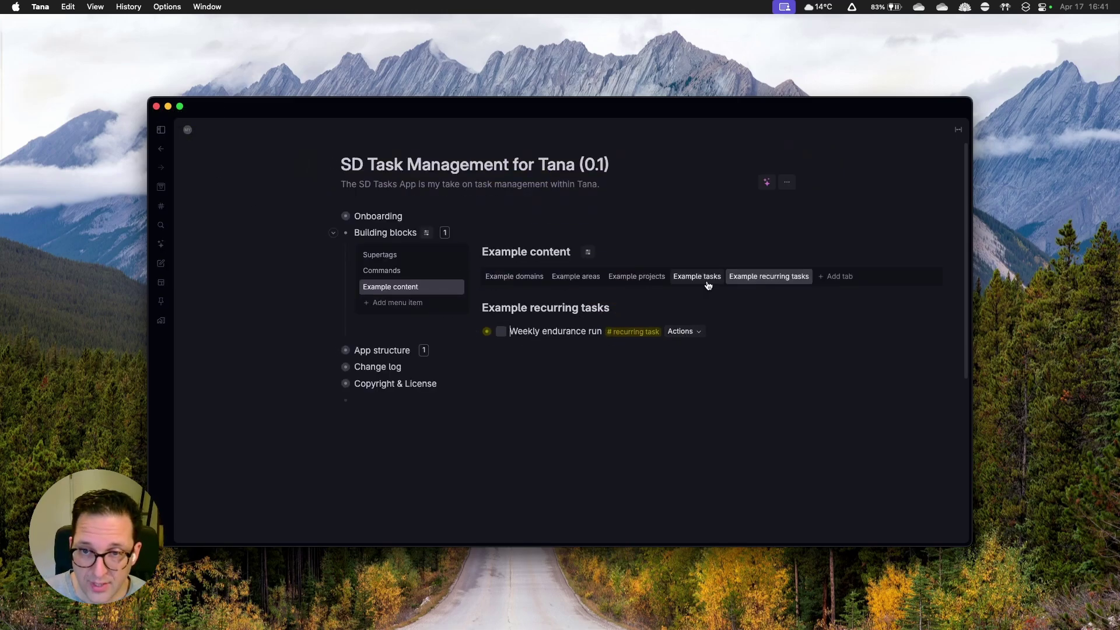
- Compare the action options of Weekly endurance run and Define the budget for the house
click(698, 332)
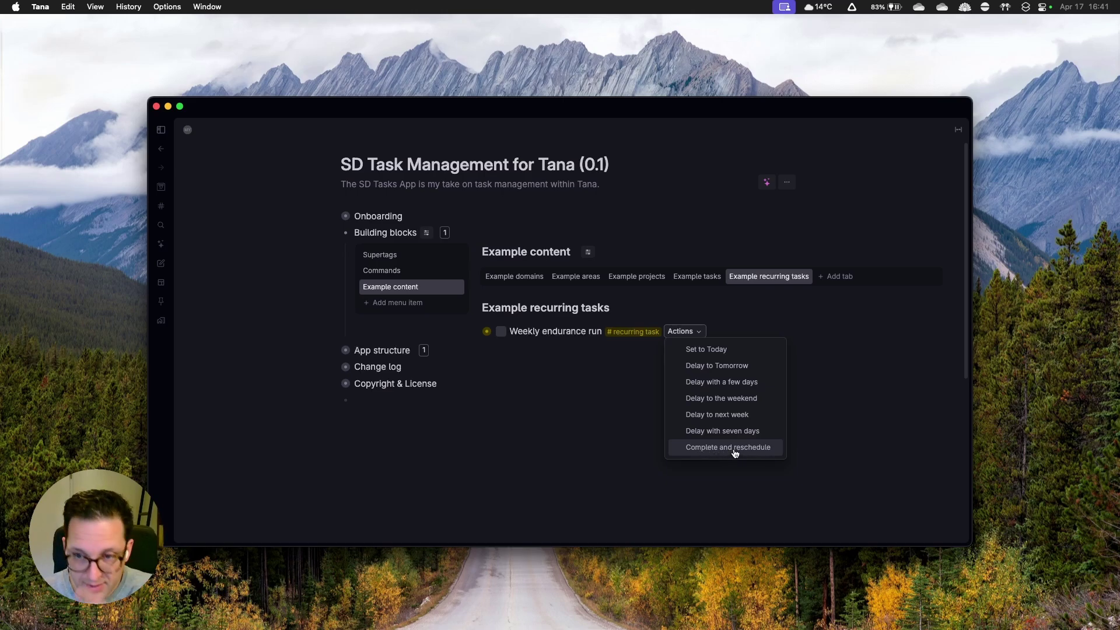
click(683, 331)
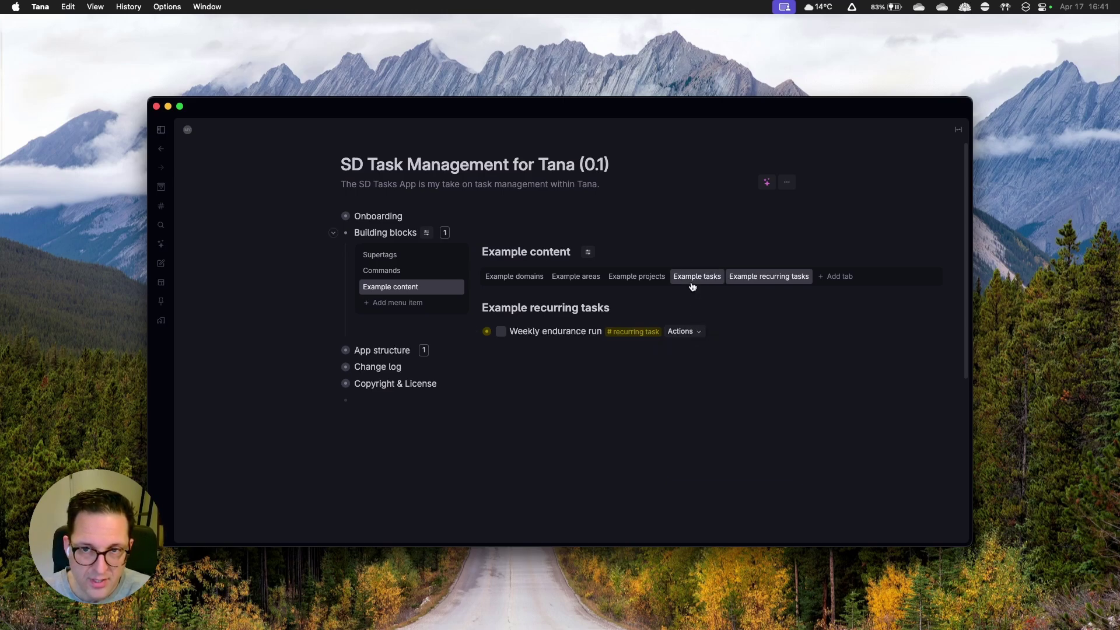
click(697, 276)
click(693, 332)
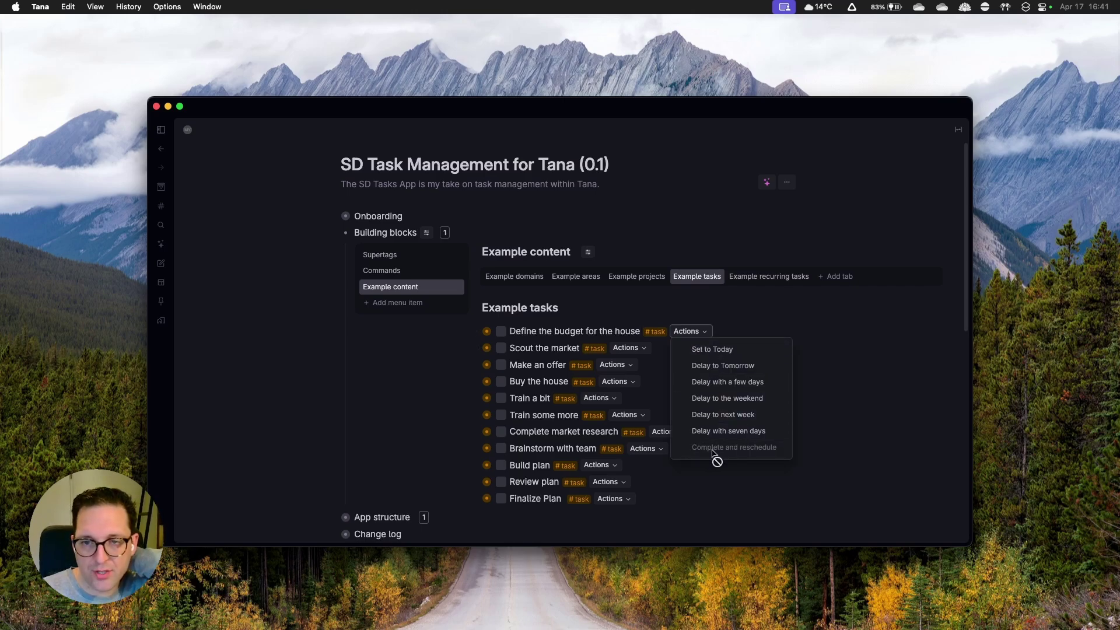
click(769, 280)
click(769, 278)
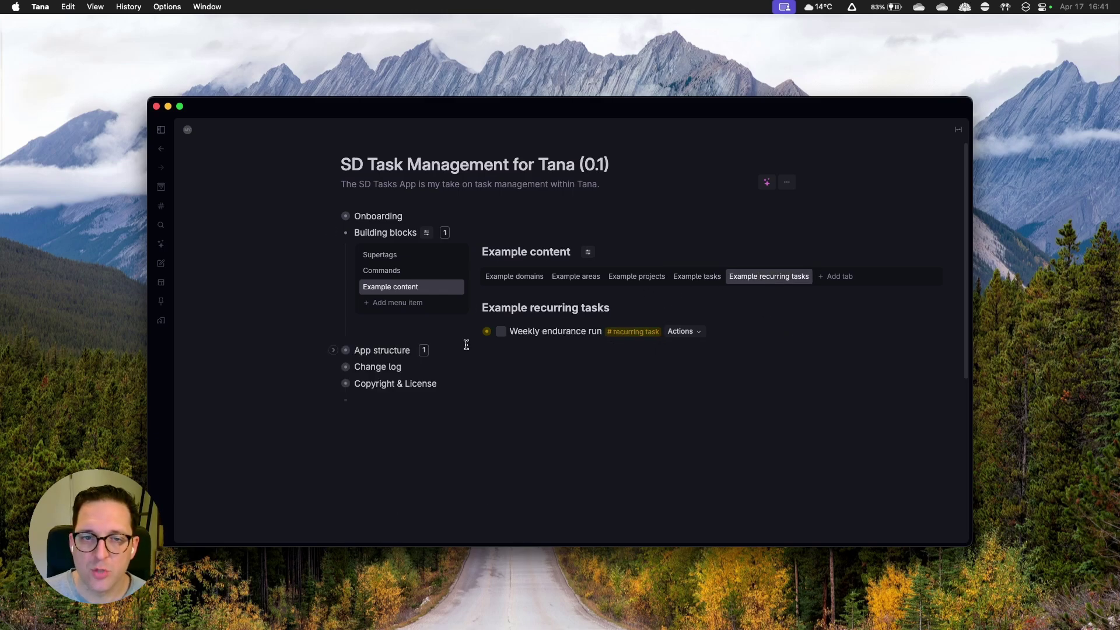
- Set Weekly endurance run's due date to April 15, then complete and reschedule it
click(482, 332)
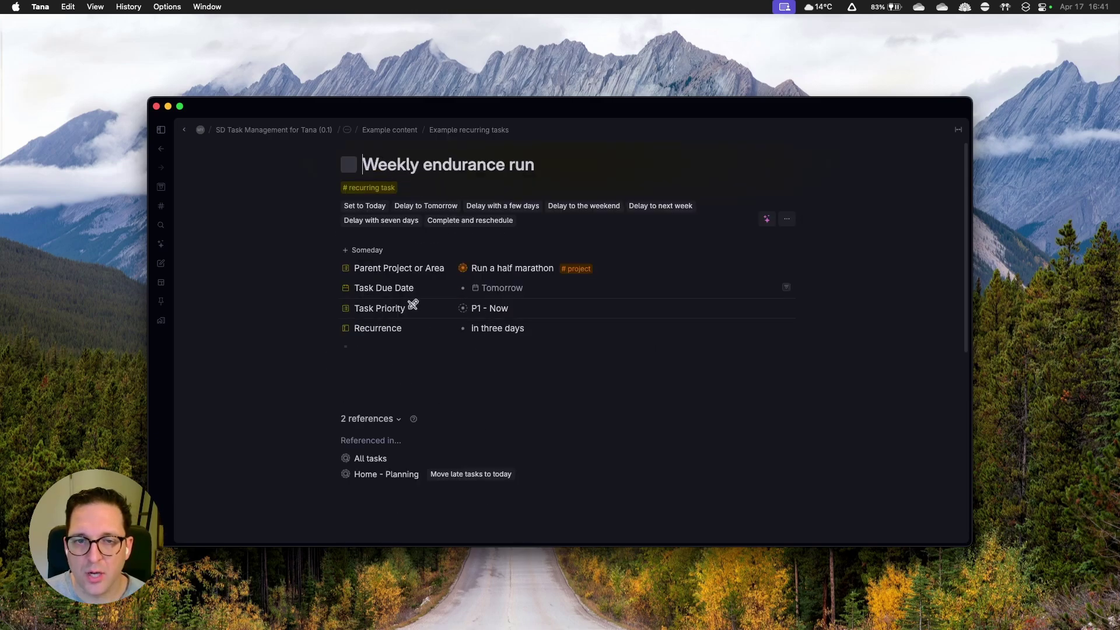
click(502, 288)
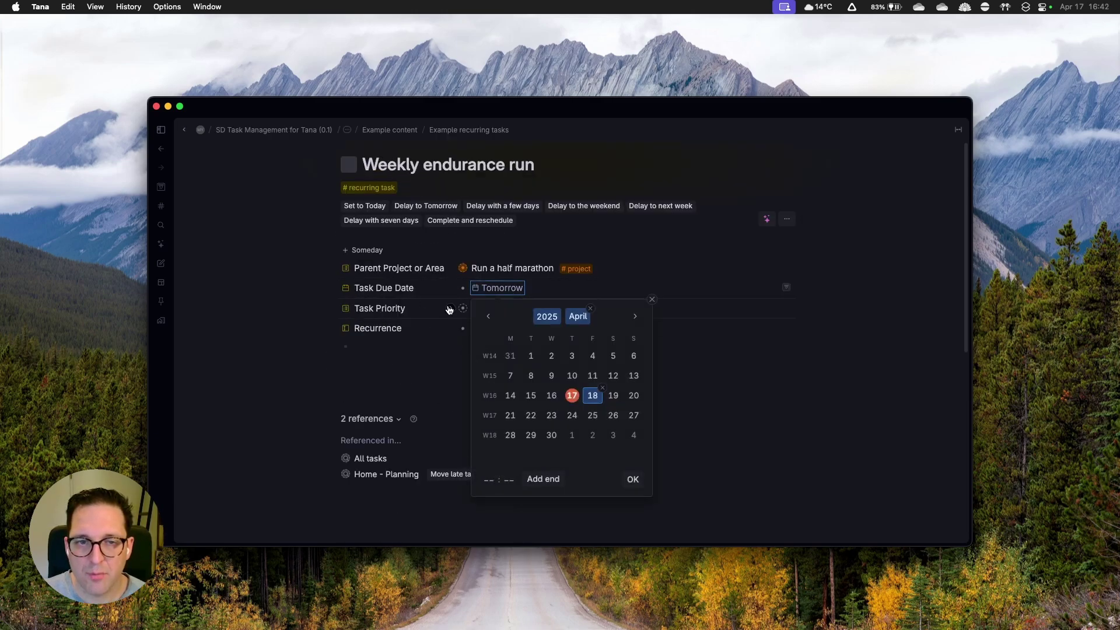
click(531, 396)
click(632, 483)
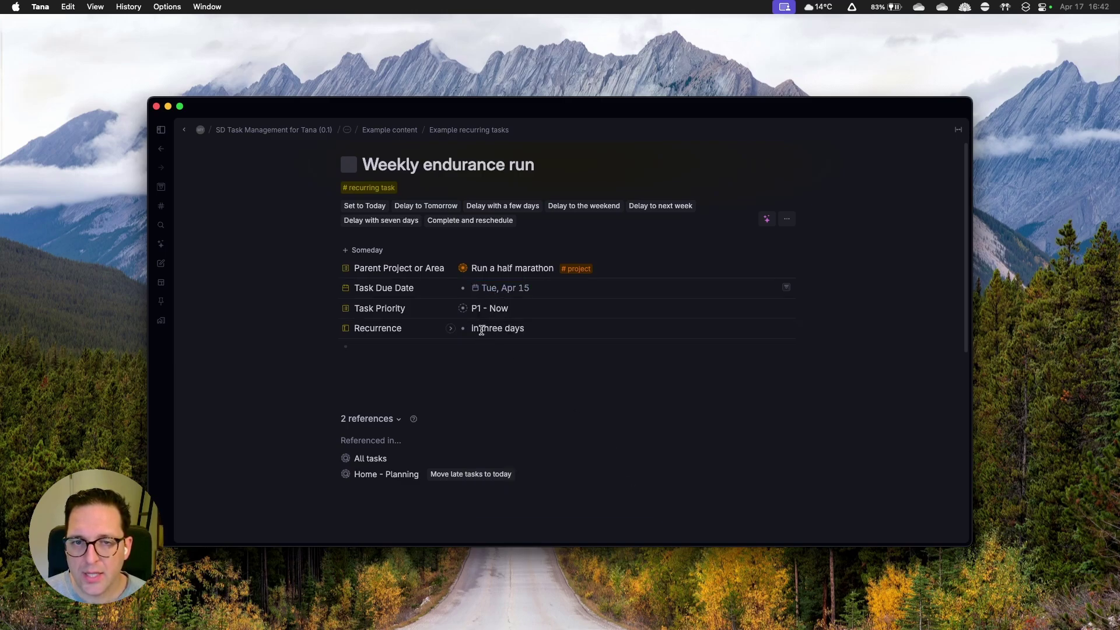
drag(478, 330, 524, 332)
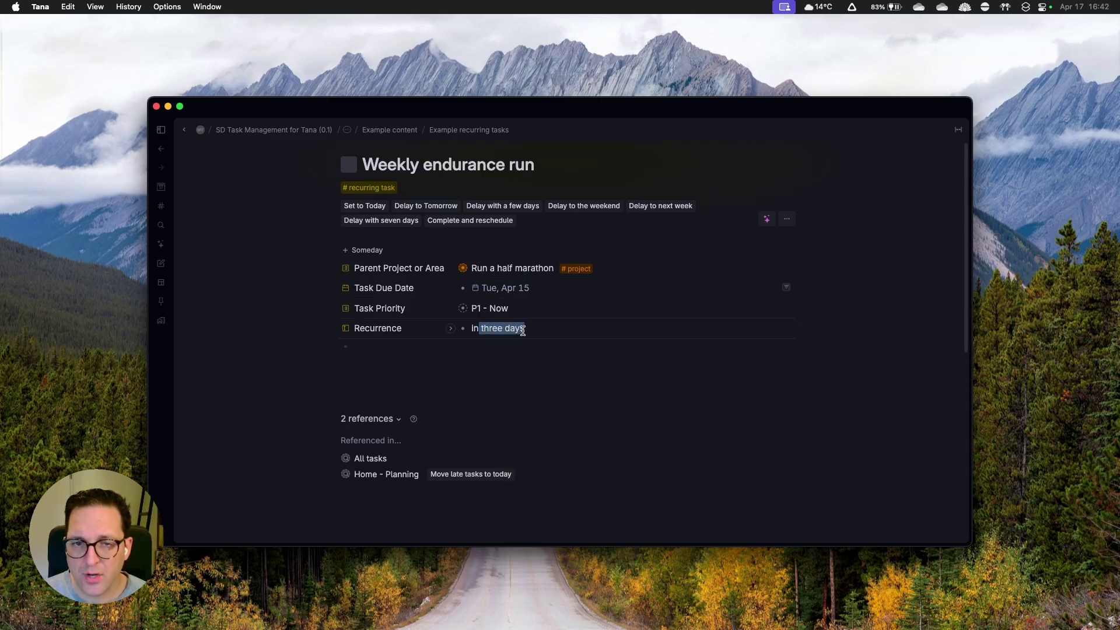
click(564, 330)
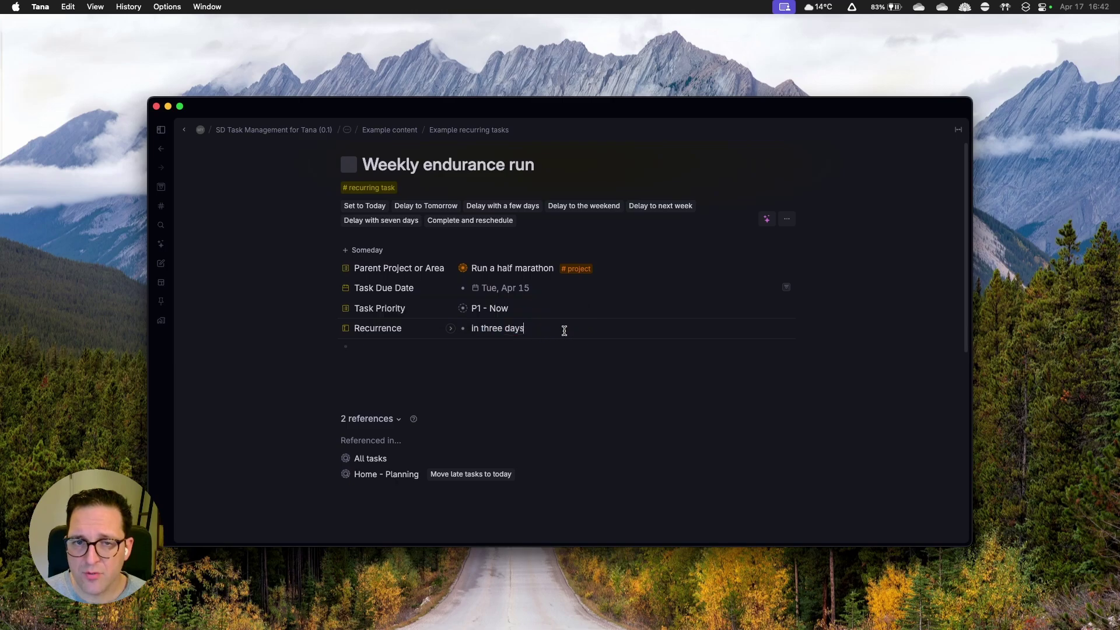
click(477, 222)
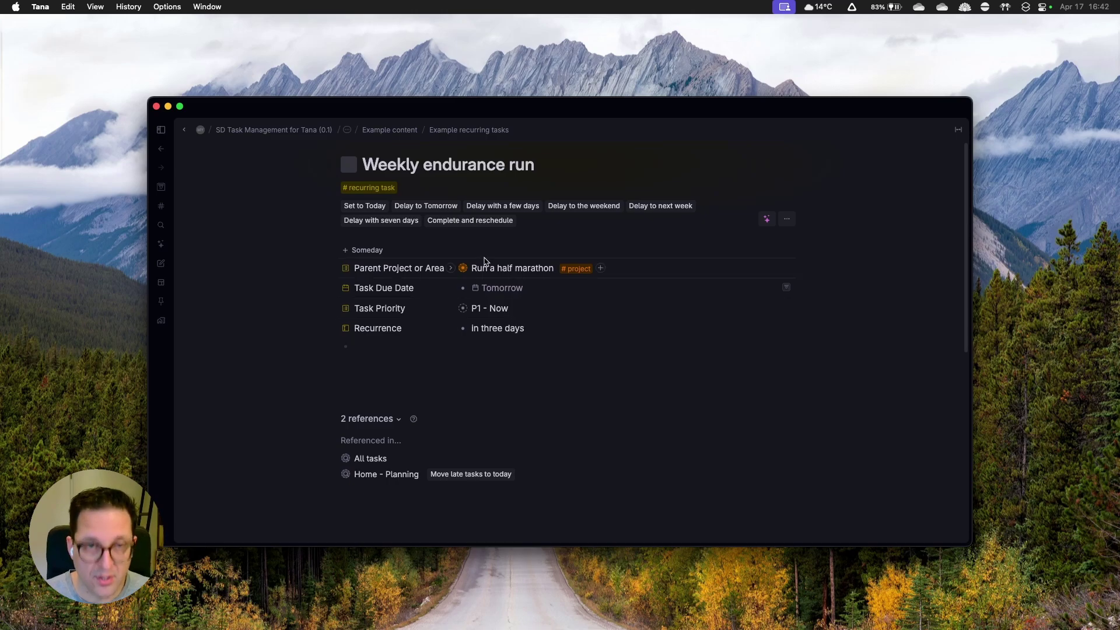
- Back on Example recurring tasks, expand both copies and delete the completed copy
click(462, 131)
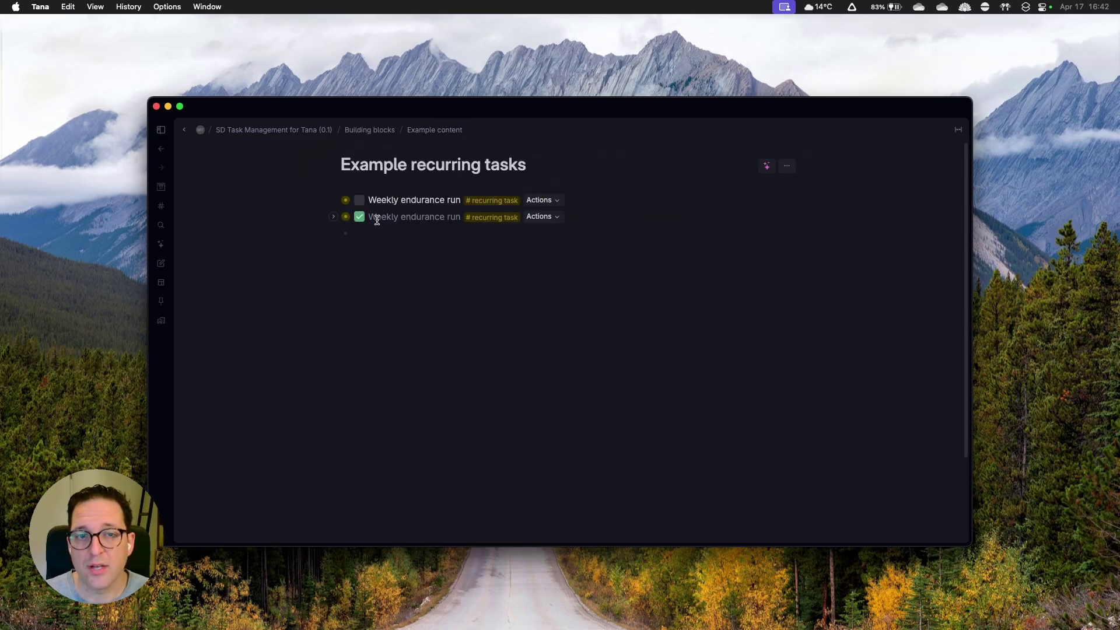
drag(391, 201, 429, 220)
click(333, 217)
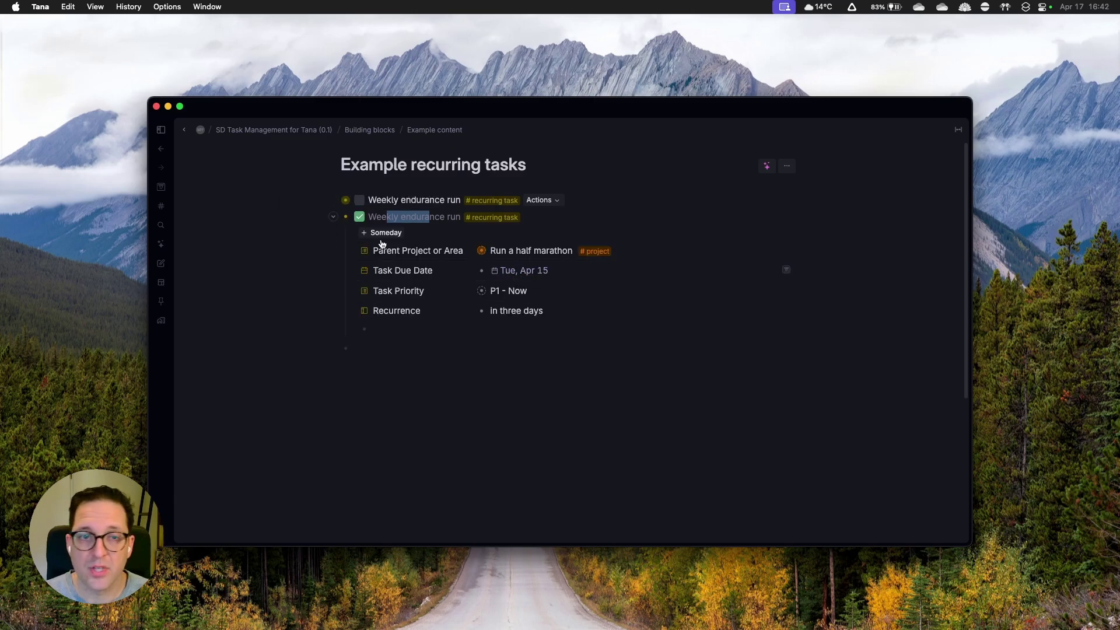
click(334, 202)
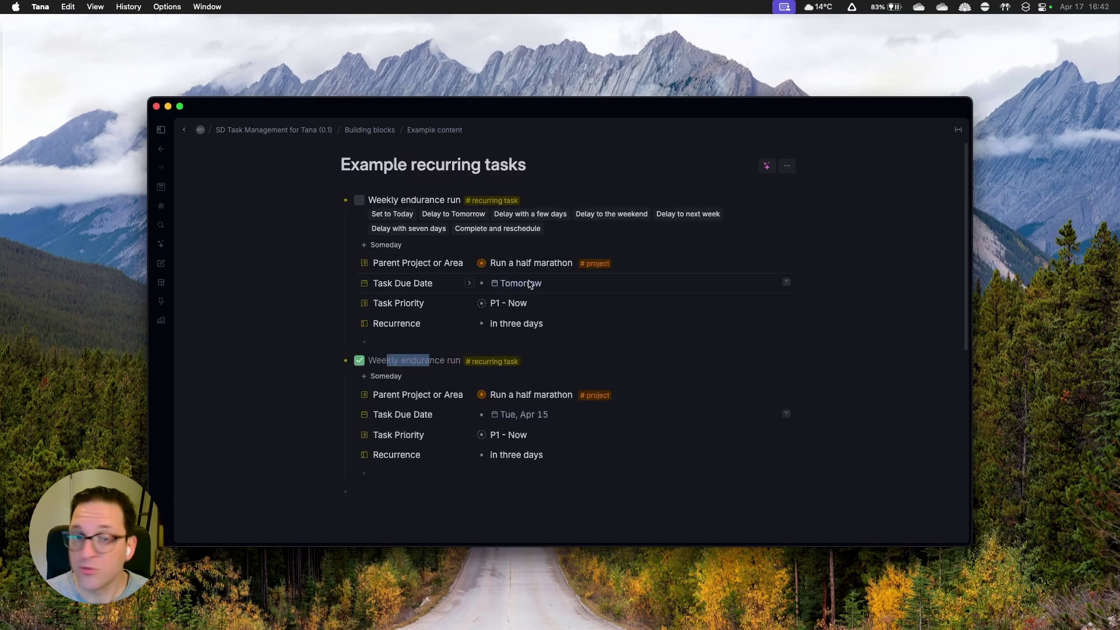
click(444, 359)
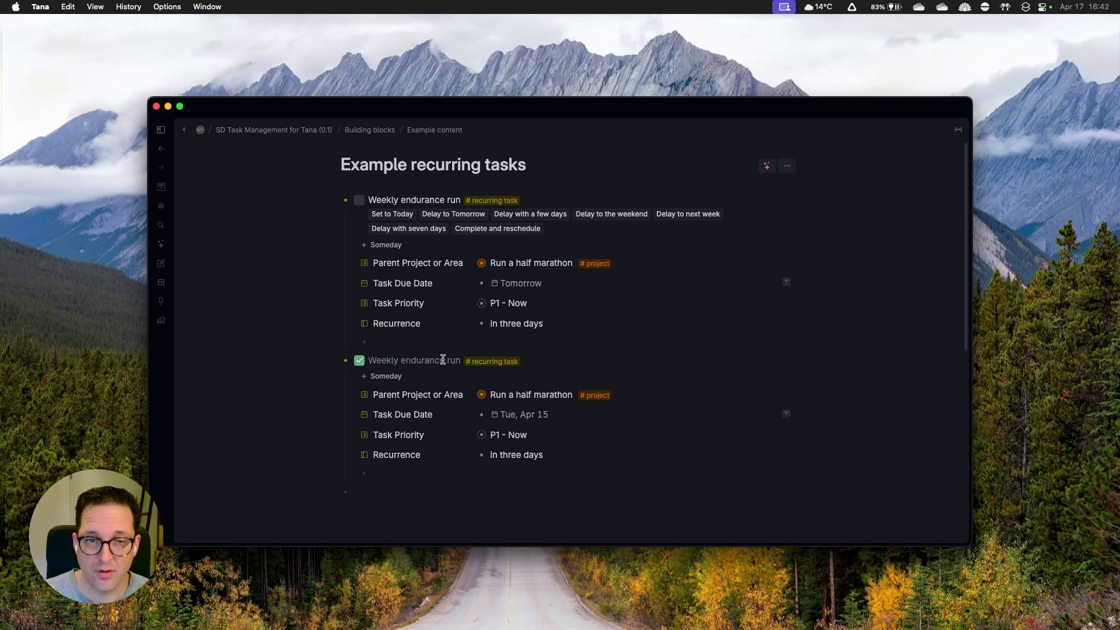
key(super+shift+BackSpace)
- Reset the open task's due date to Tue, Apr 15 and return to Example content
click(521, 283)
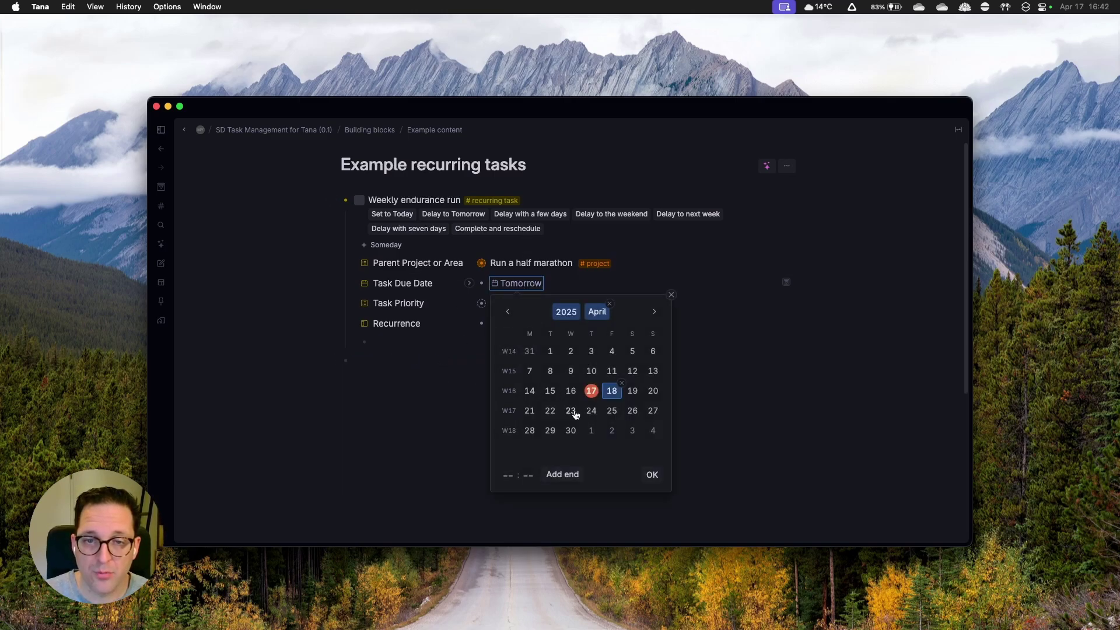
click(550, 391)
click(652, 474)
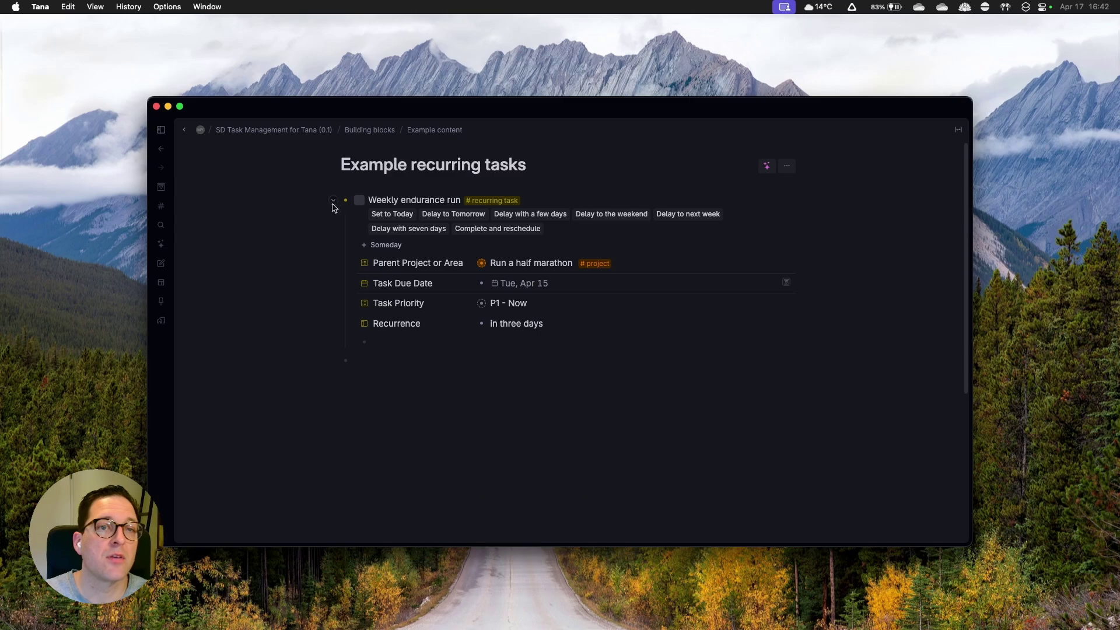
click(333, 200)
click(444, 131)
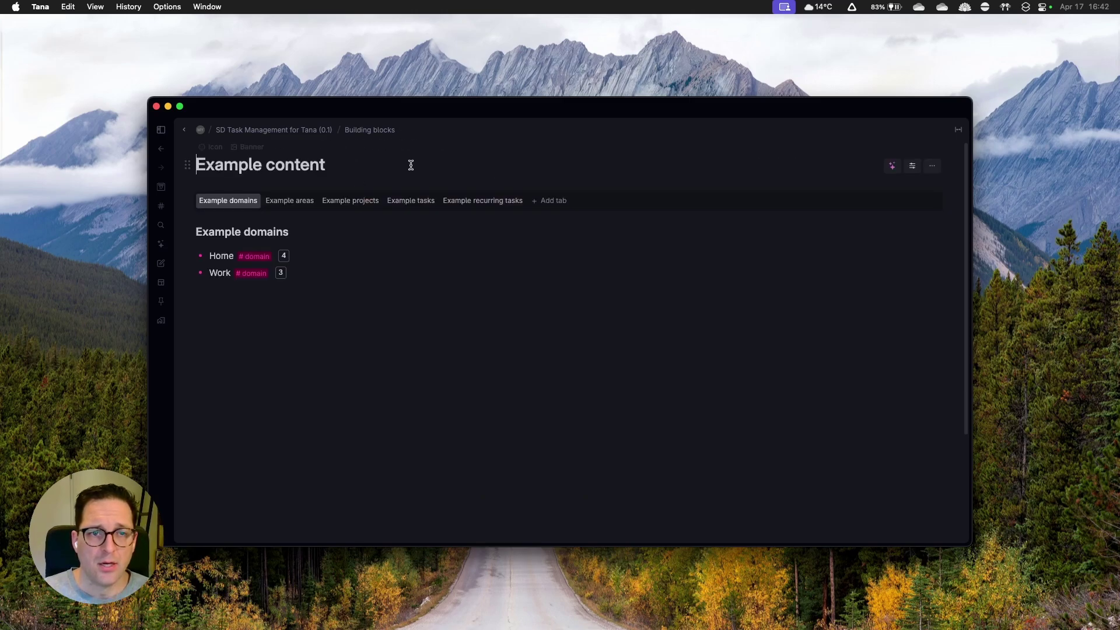
- Navigate via the breadcrumbs back to the SD Task Management for Tana (0.1) page
click(274, 129)
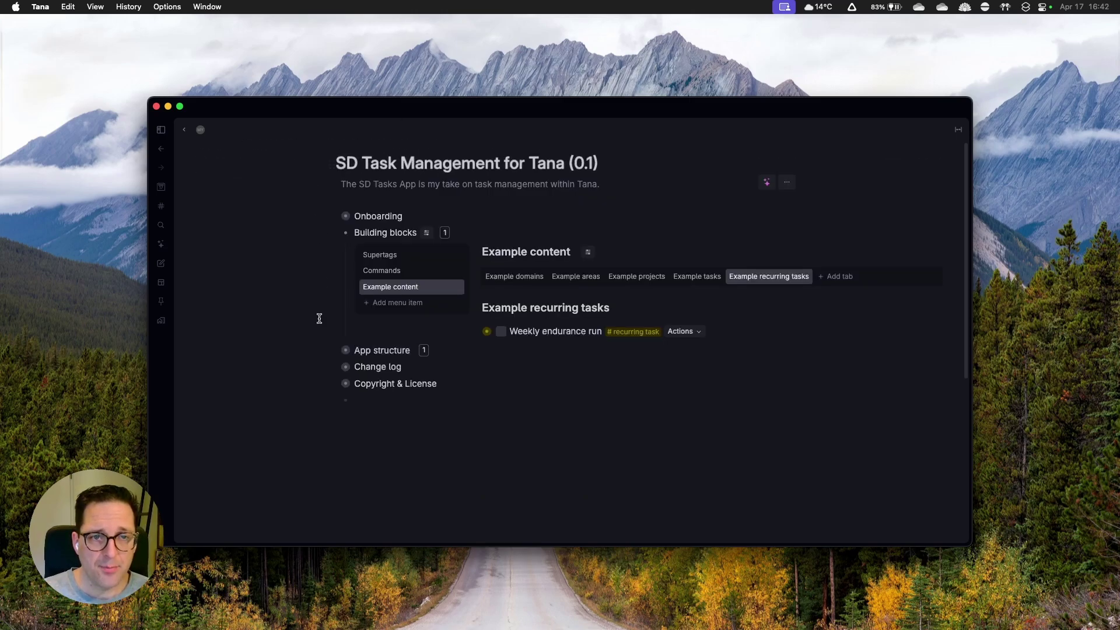
click(346, 233)
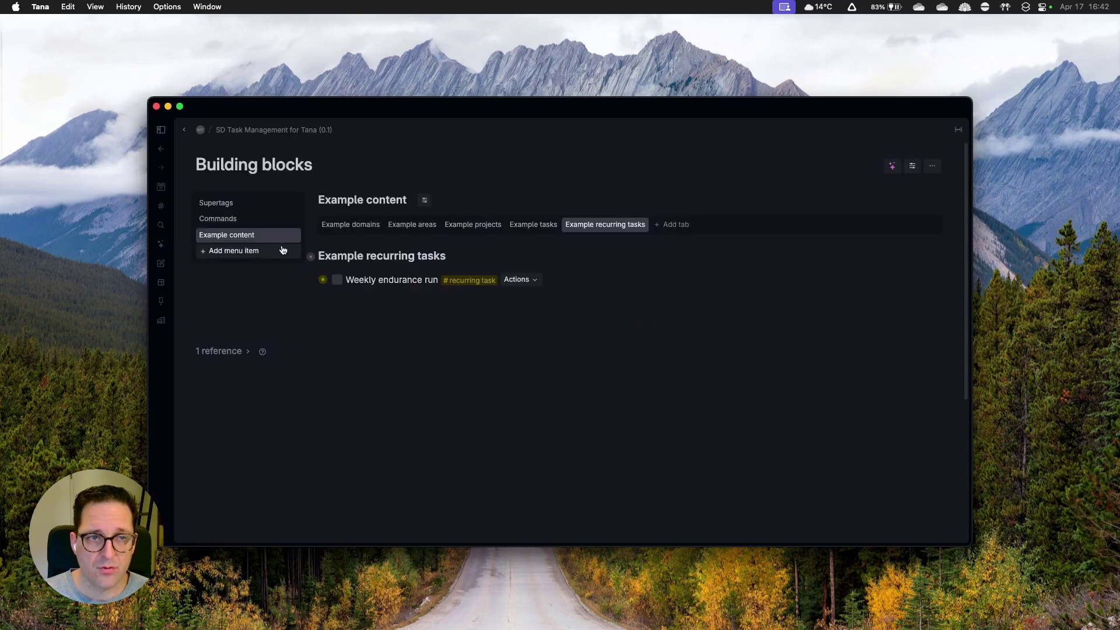
click(200, 130)
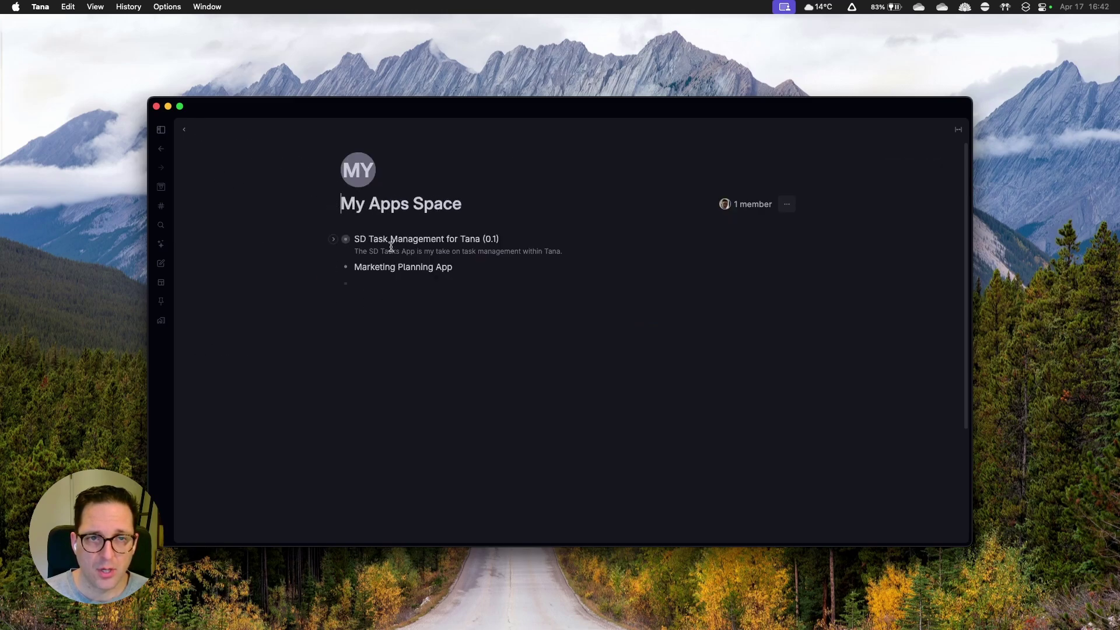
click(346, 239)
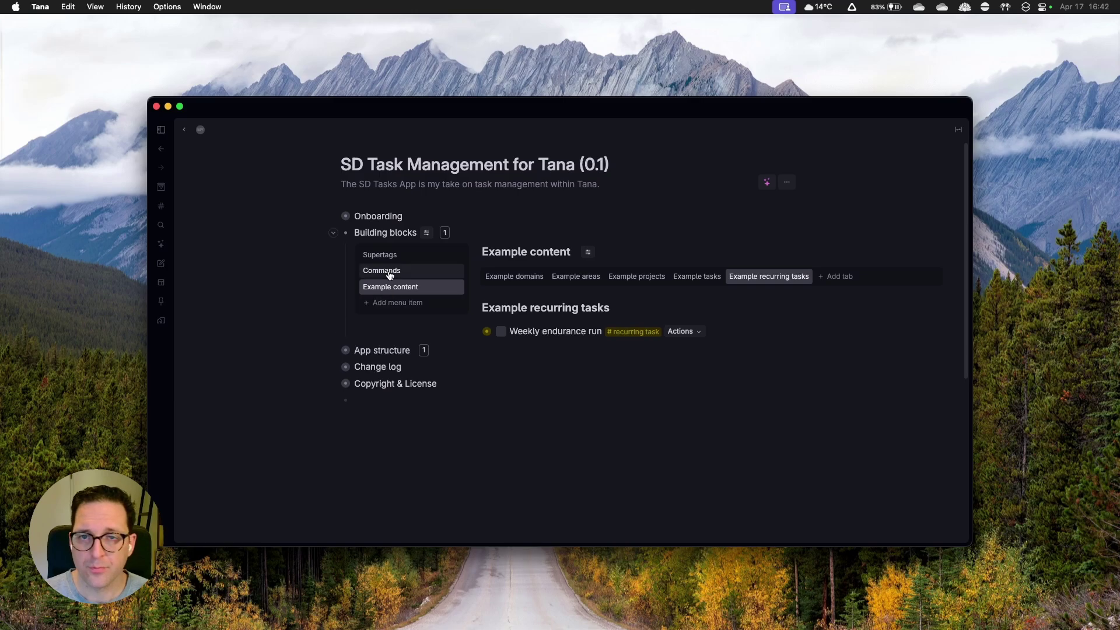
- Review the Supertags, Commands and Example content lists, collapse Building blocks, and expand App structure
click(379, 256)
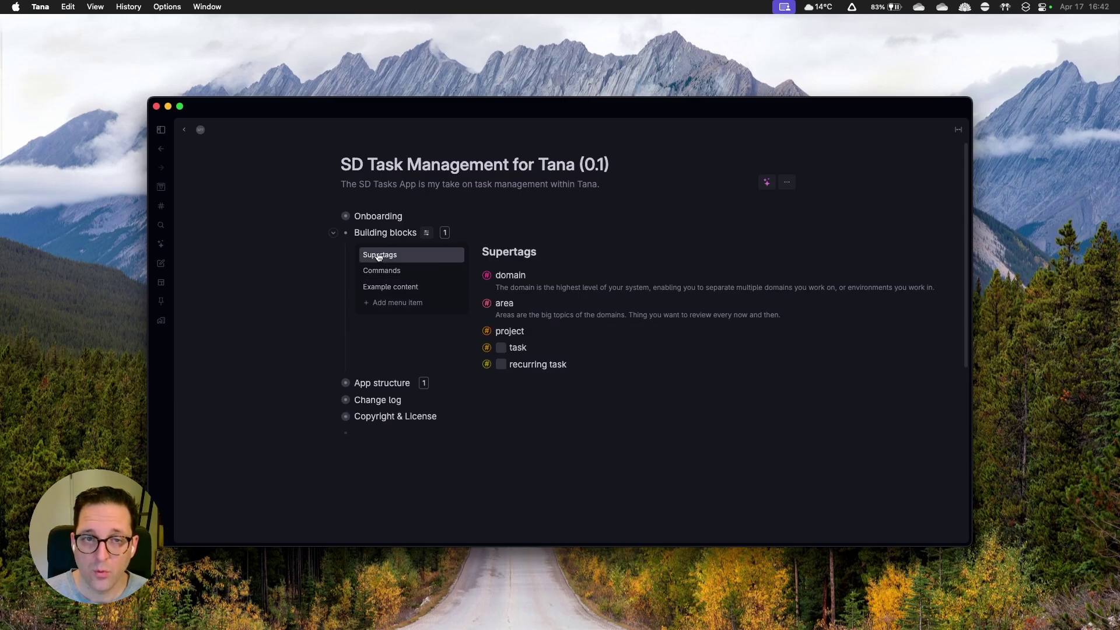
click(384, 271)
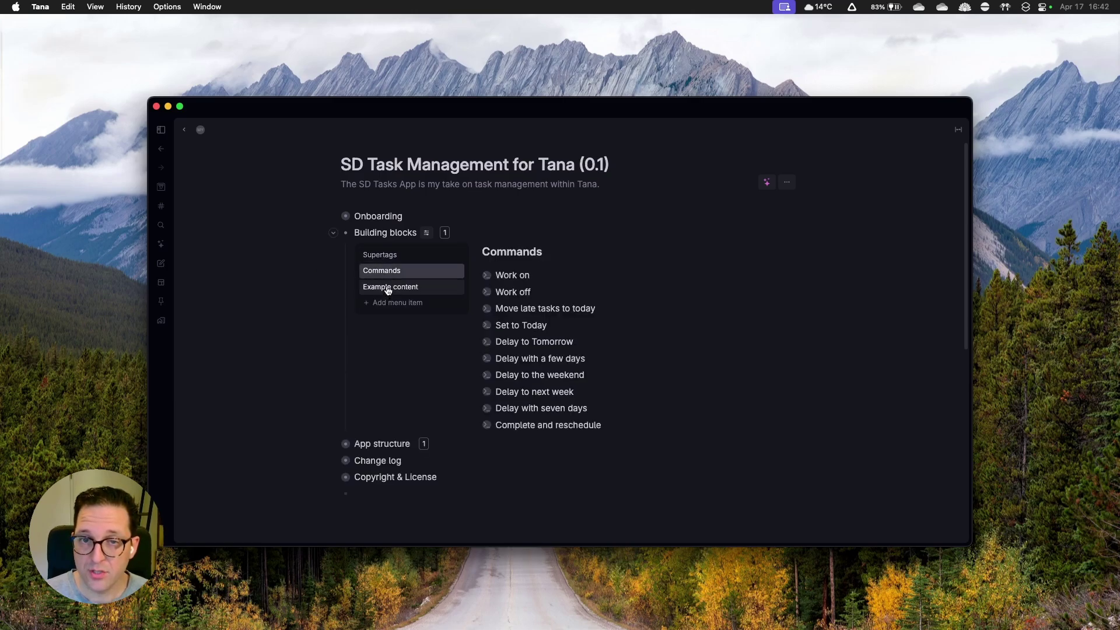
click(388, 289)
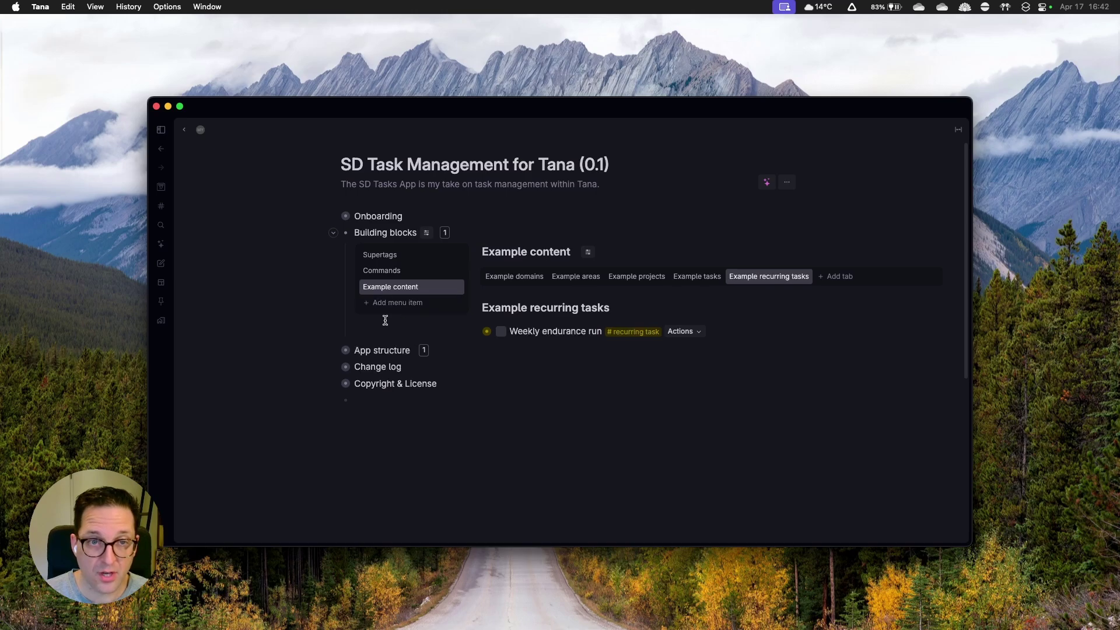
click(334, 235)
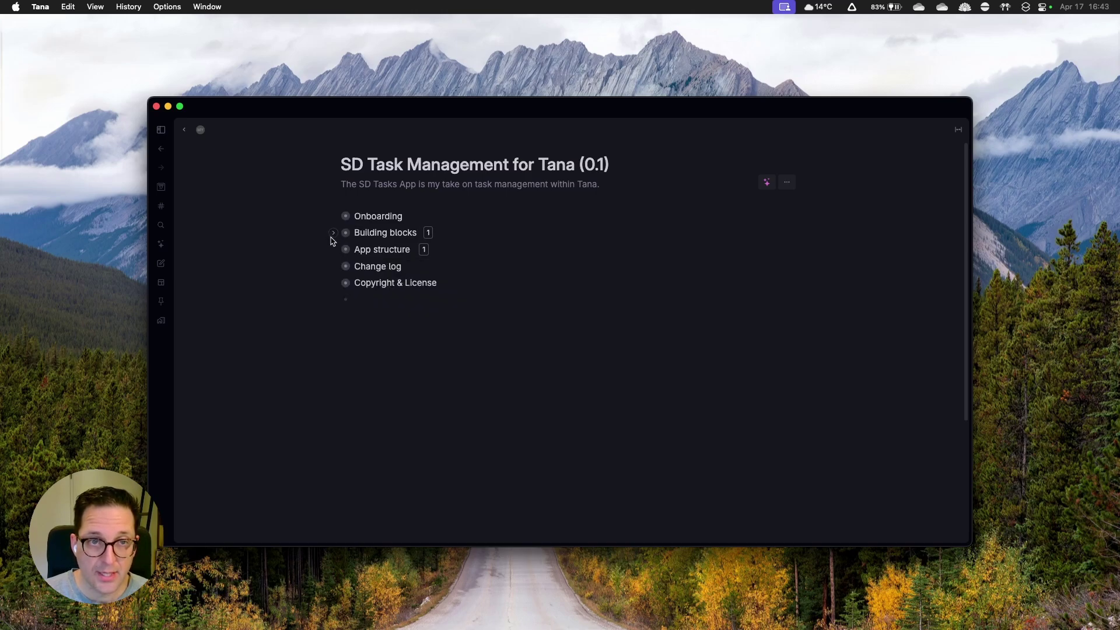
click(335, 250)
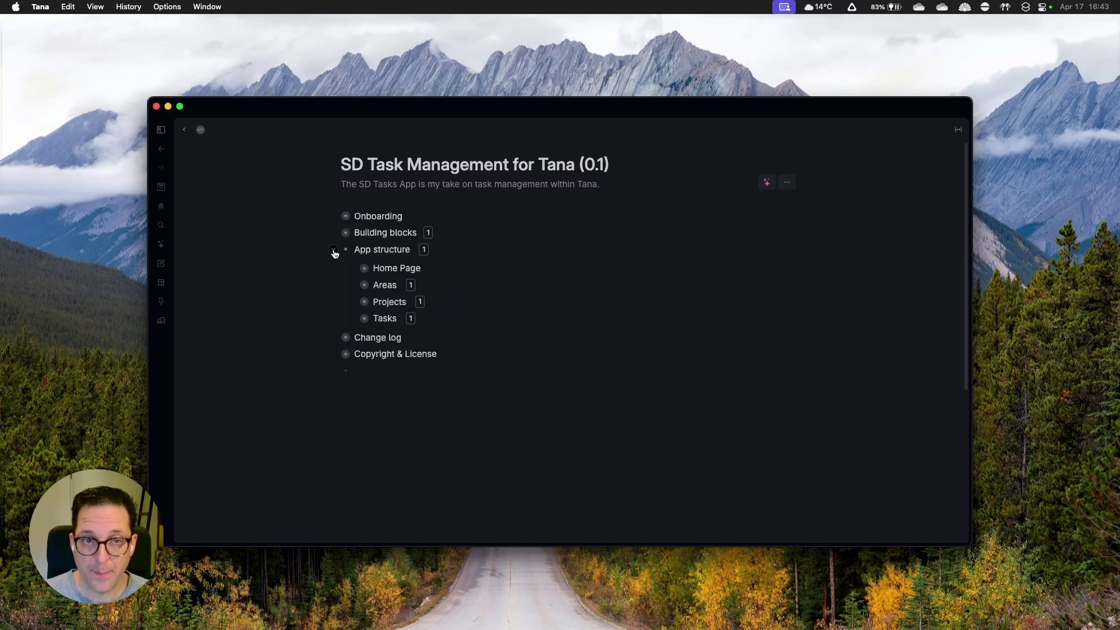
- Open the Home Page, switch its focus domain to Work and back to Home, then return
click(365, 269)
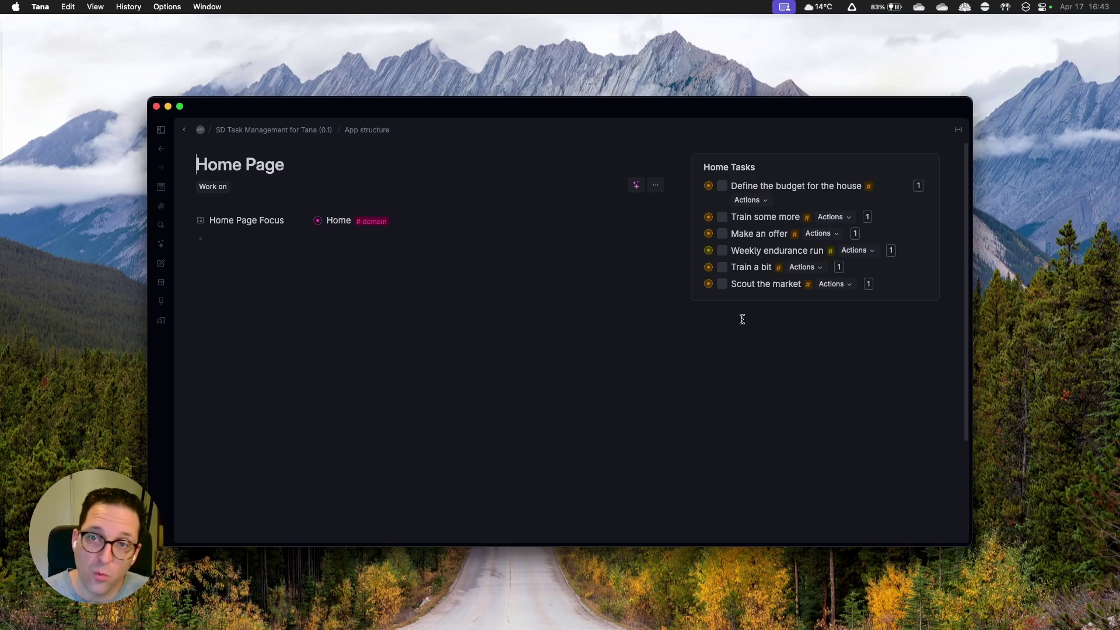
click(214, 186)
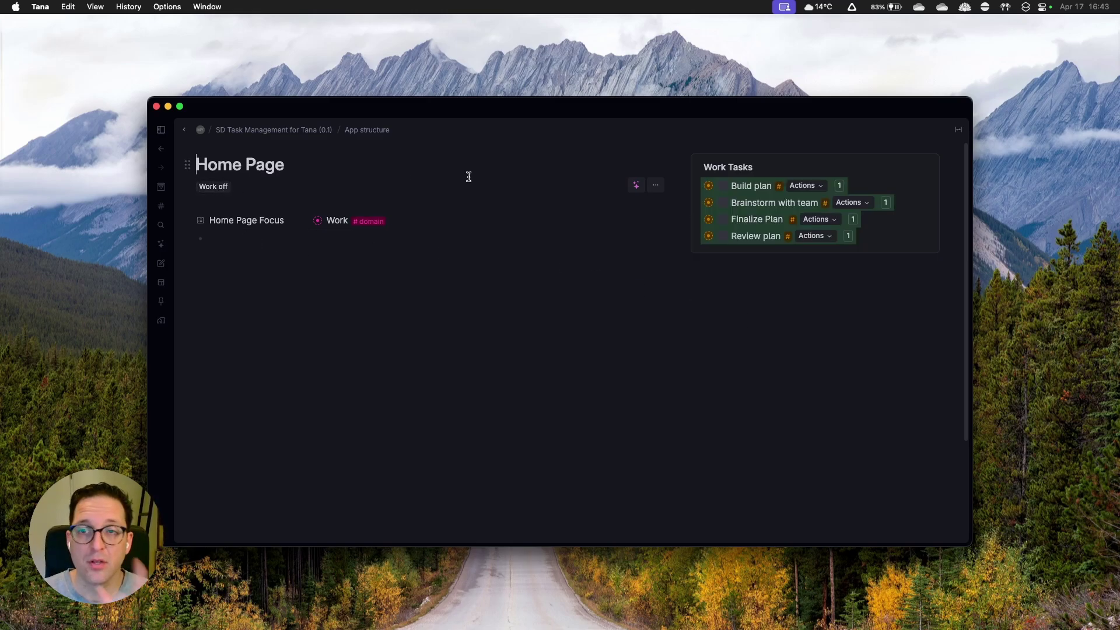
click(226, 186)
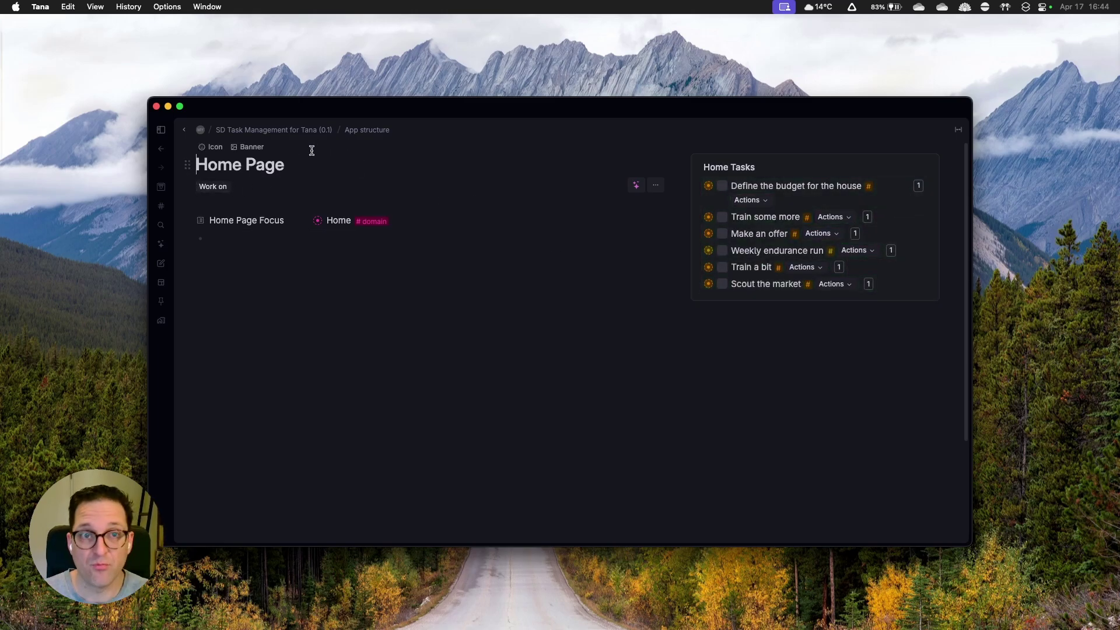
click(309, 132)
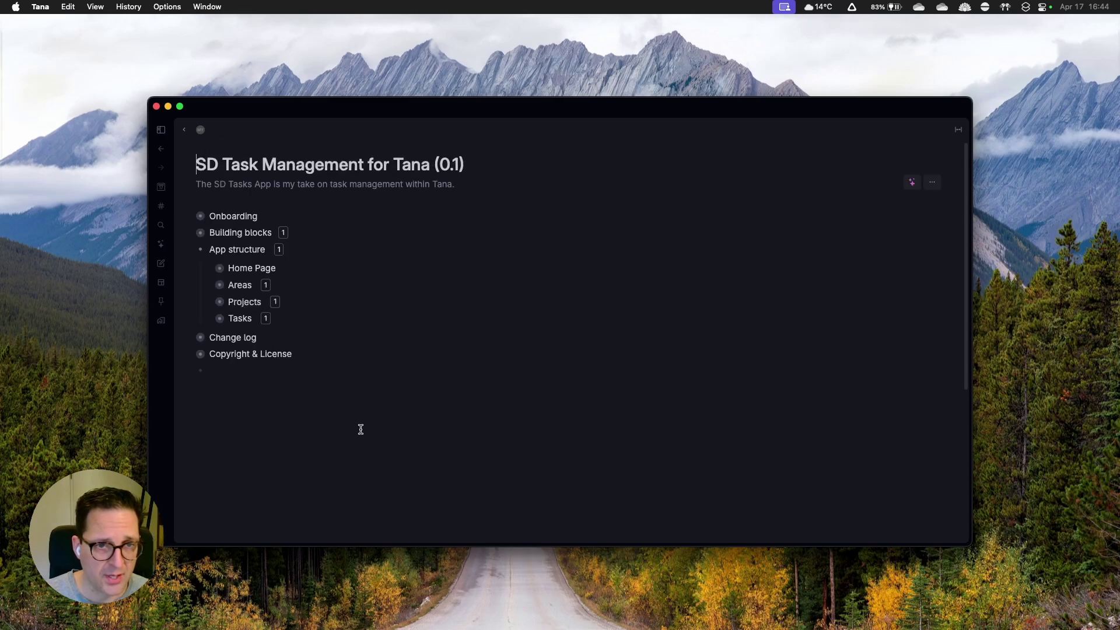
- Browse the Home, Work and Archived areas views, then collapse Areas and expand Projects
click(208, 286)
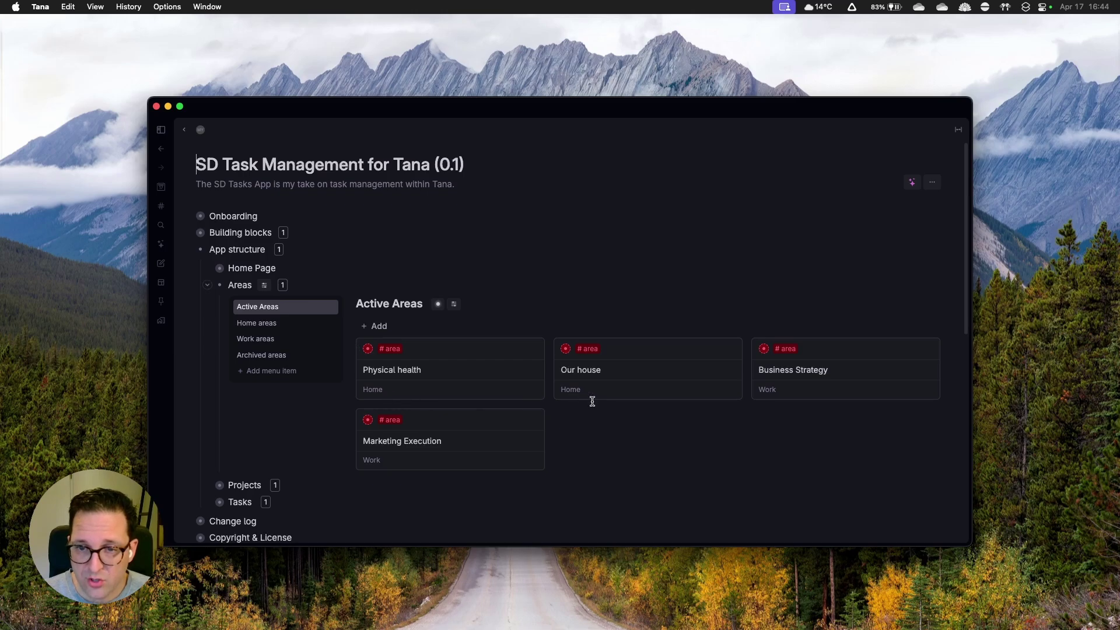
click(277, 324)
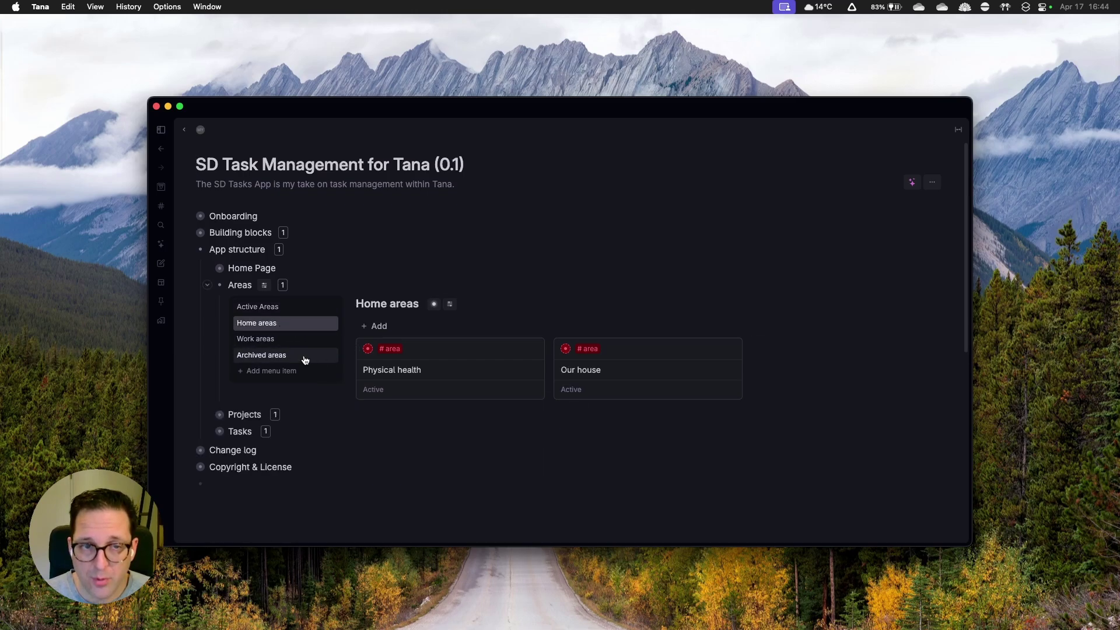
click(270, 342)
click(275, 357)
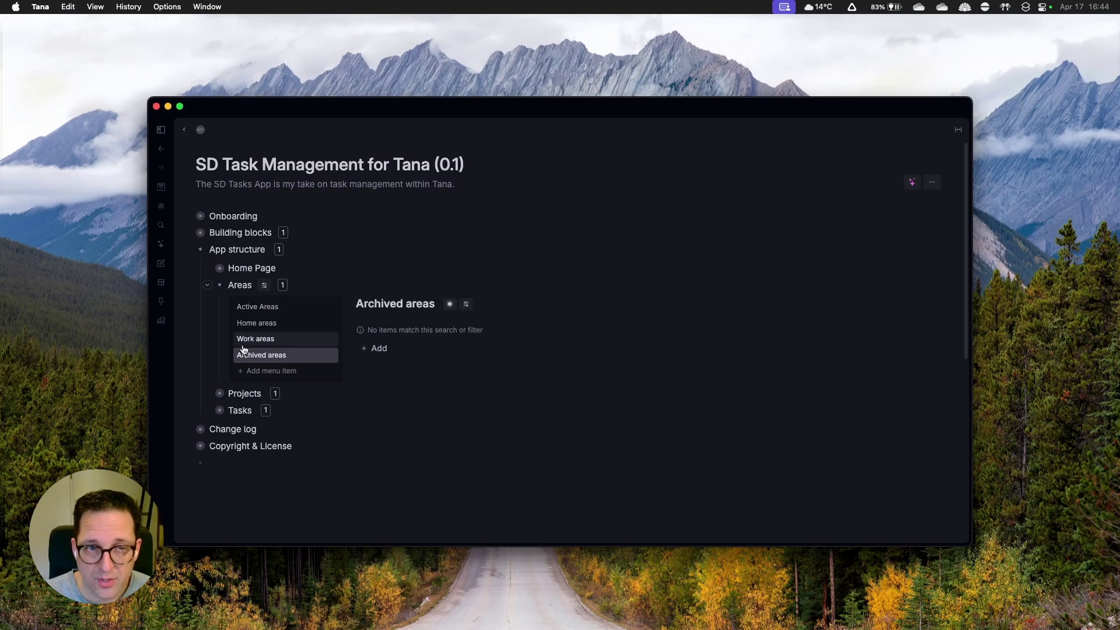
click(203, 285)
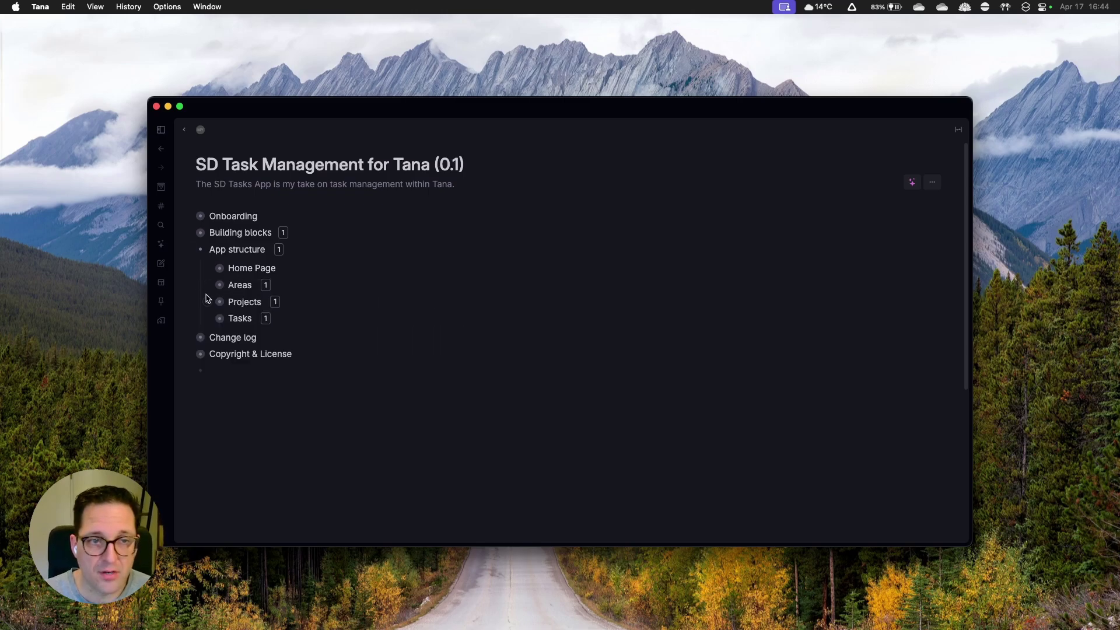
click(208, 301)
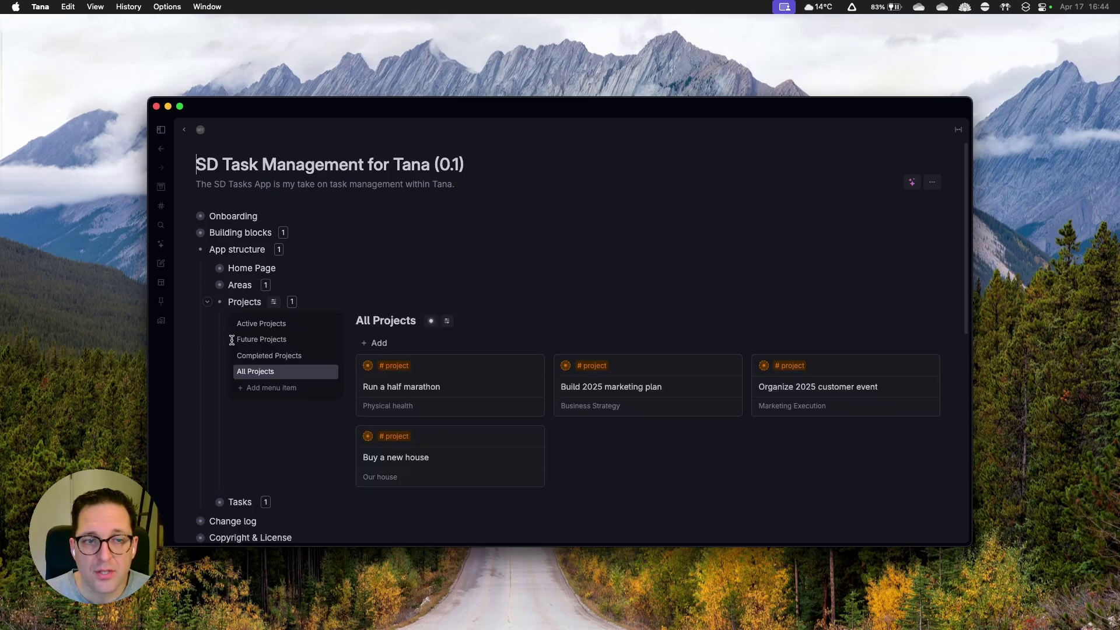
- Browse Active, Future and Completed projects, inspecting Buy a new house and Run a half marathon, then collapse Projects
click(269, 330)
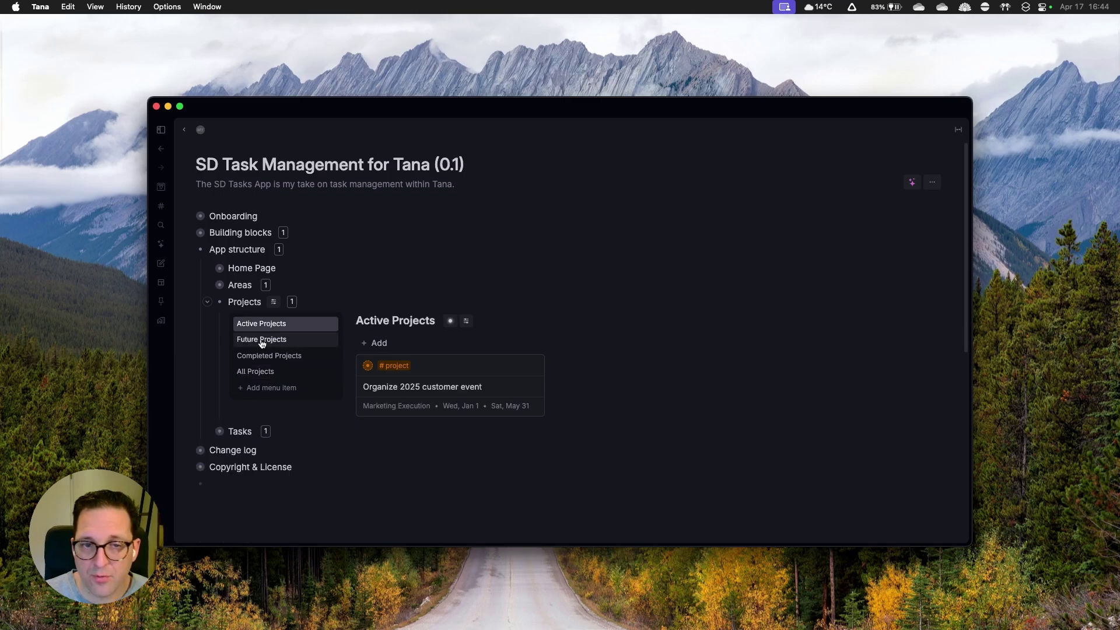
click(264, 340)
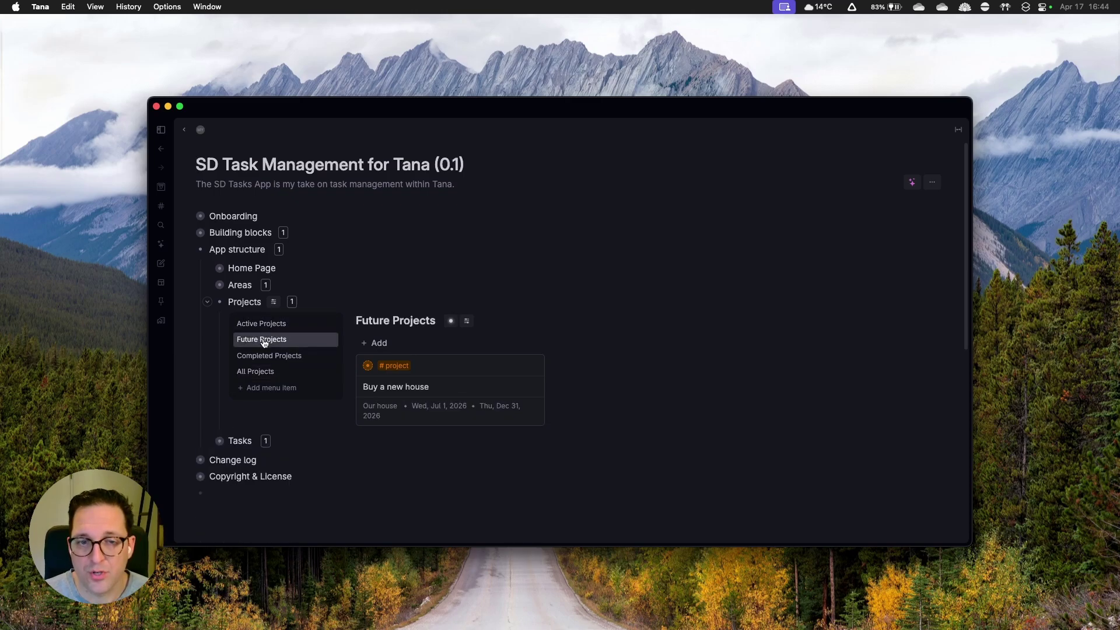
click(355, 365)
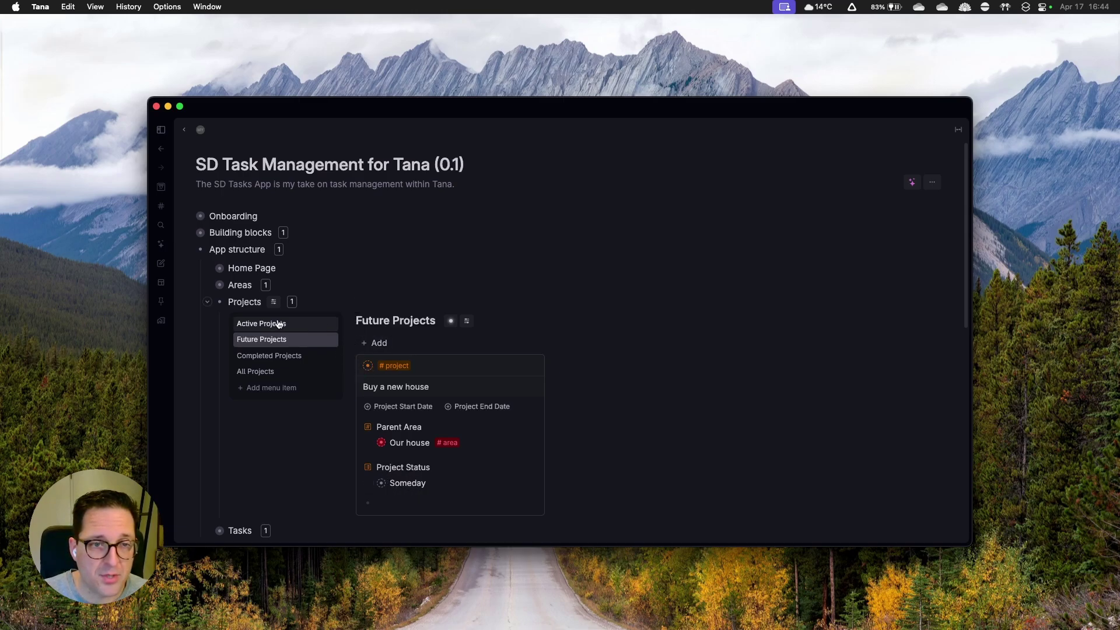
click(355, 368)
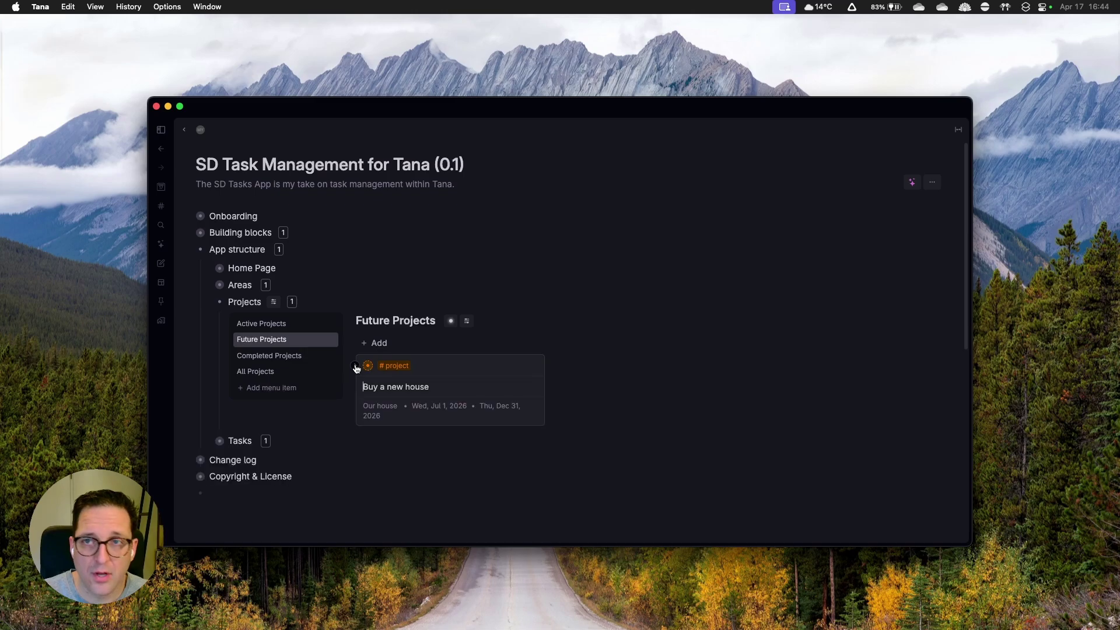
click(269, 356)
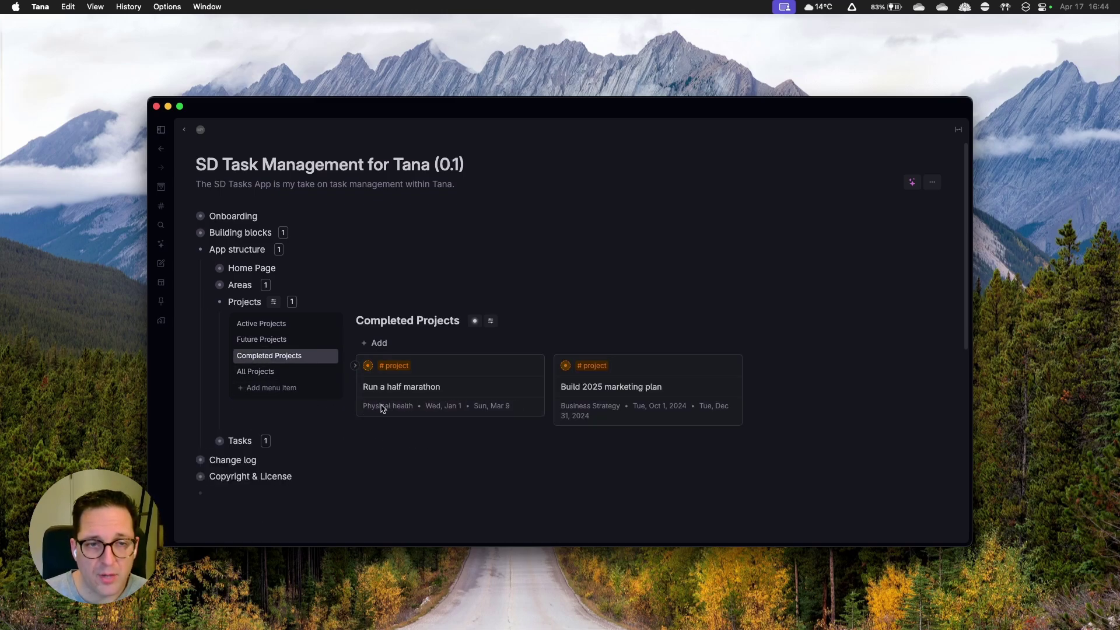
click(353, 366)
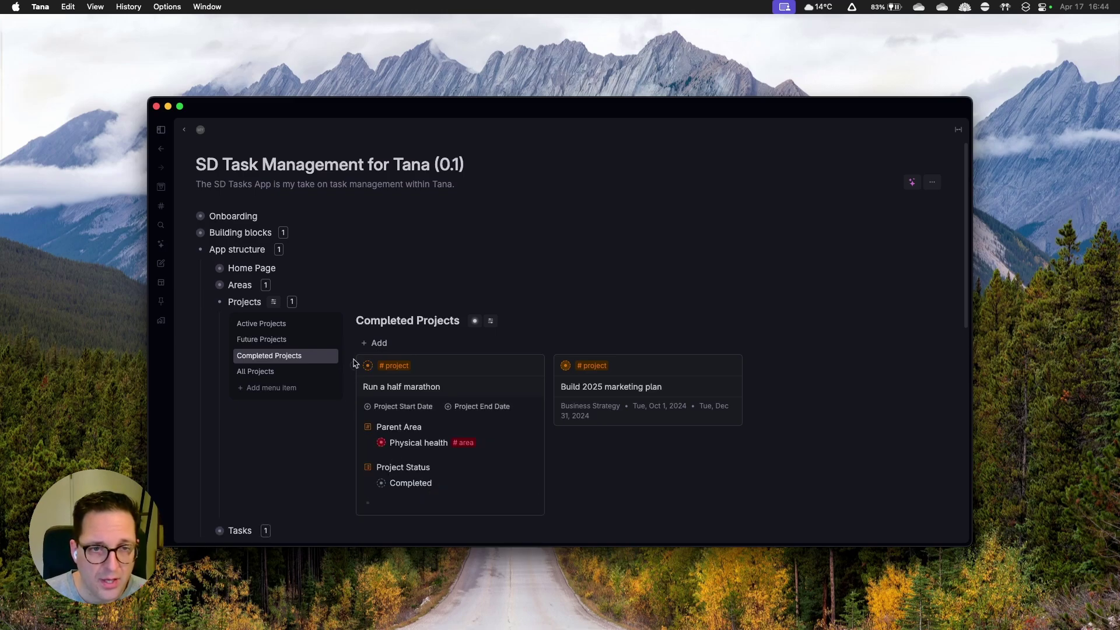
click(276, 376)
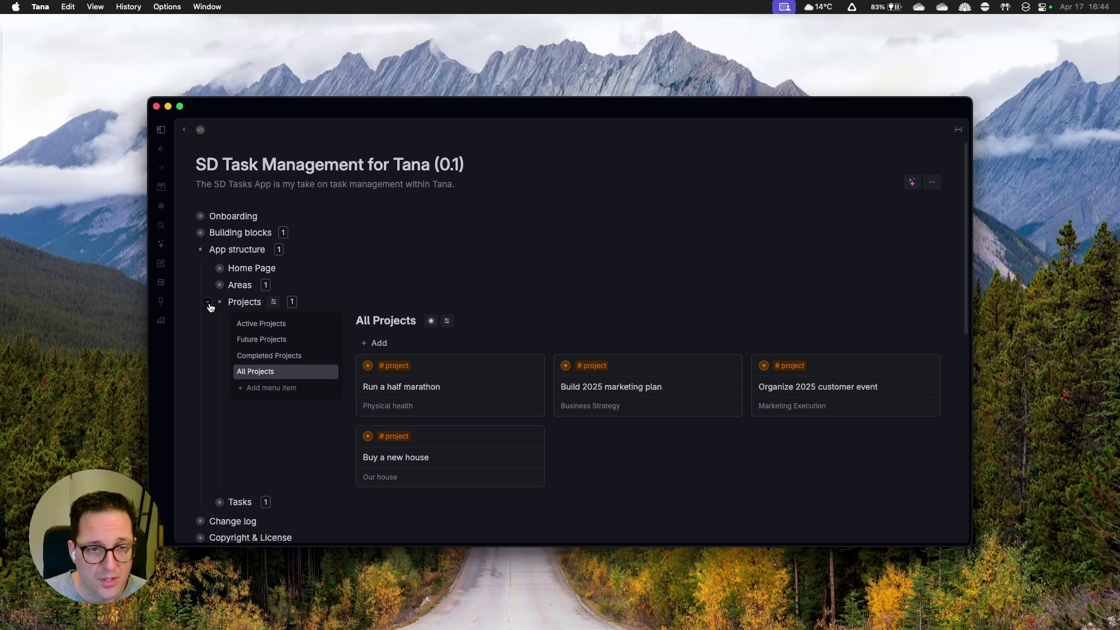
click(208, 303)
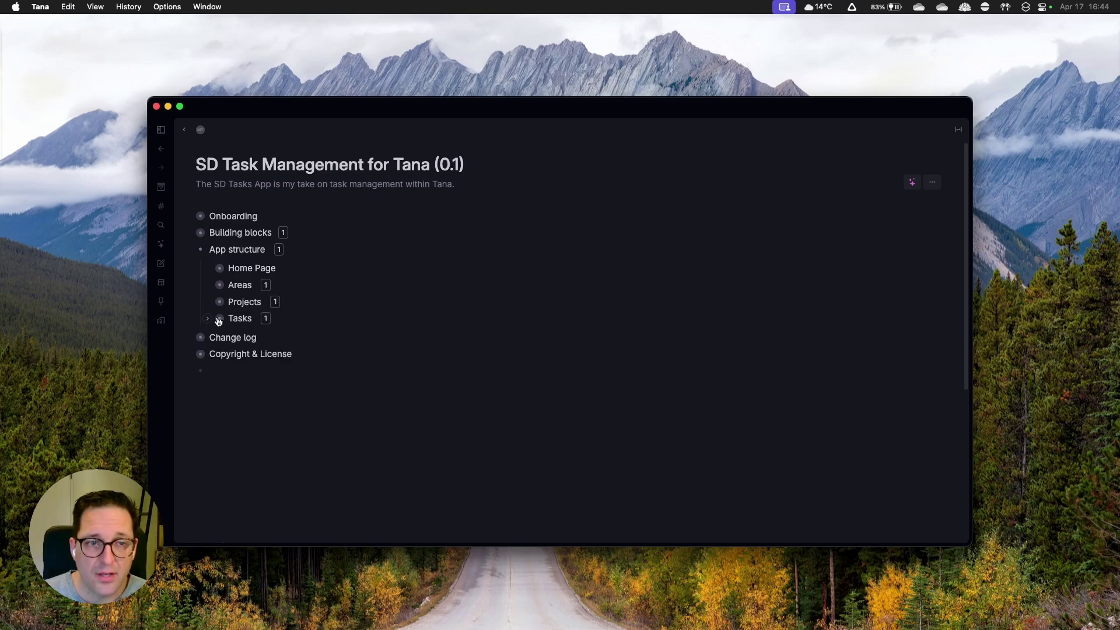
- Expand Tasks and show the Inbox task table
click(208, 319)
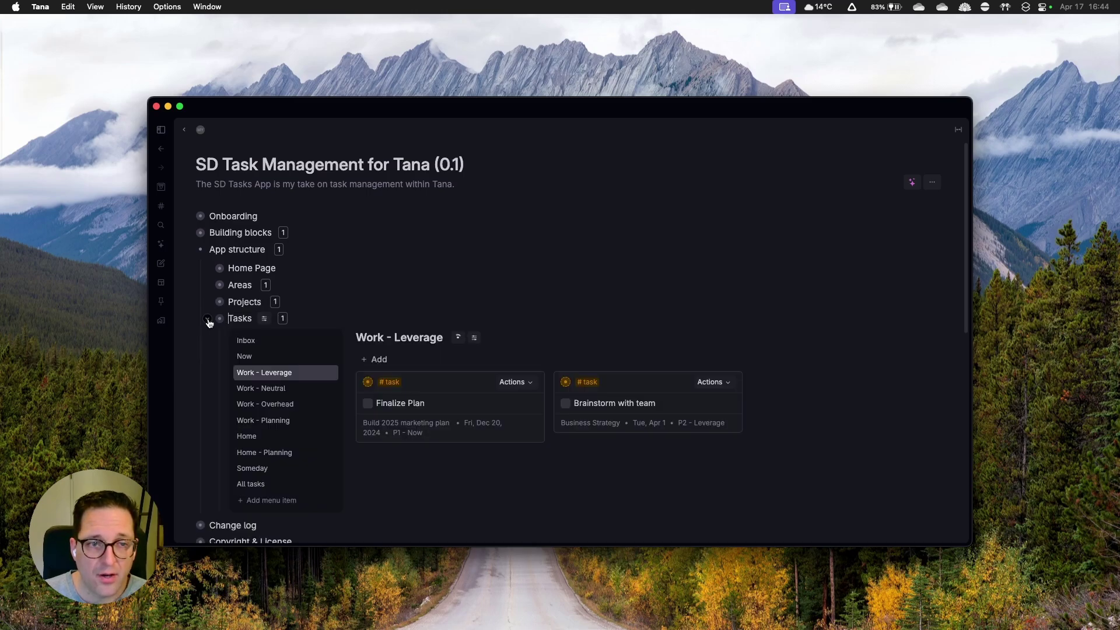
click(246, 340)
scroll(460, 323, down, 3)
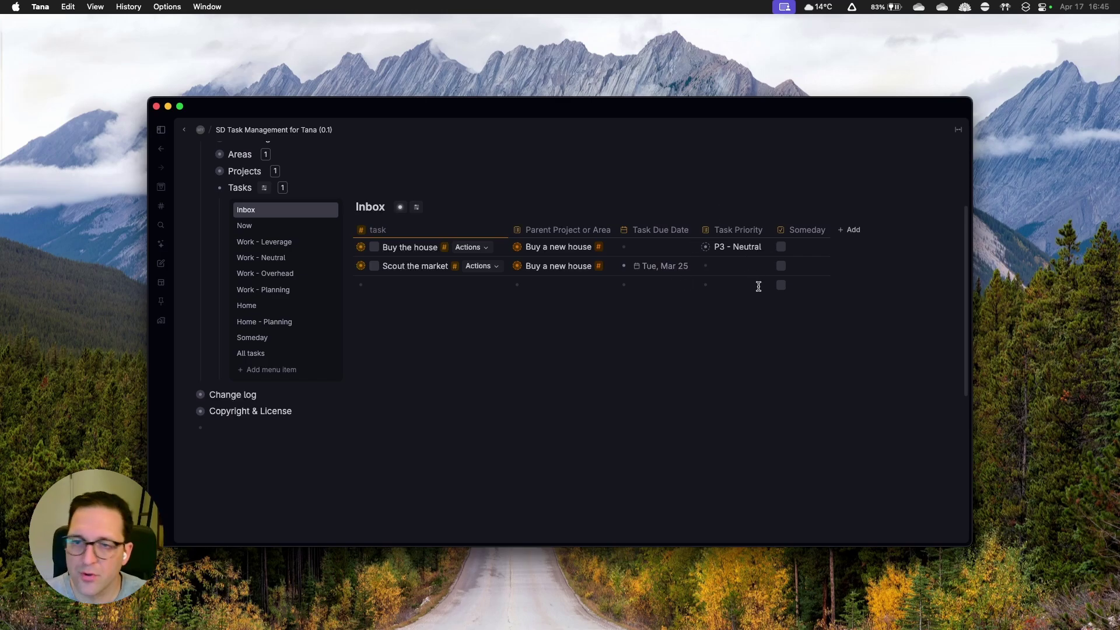
- Toggle Someday on Buy the house, and set then clear P2 - Leverage on Scout the market
click(780, 247)
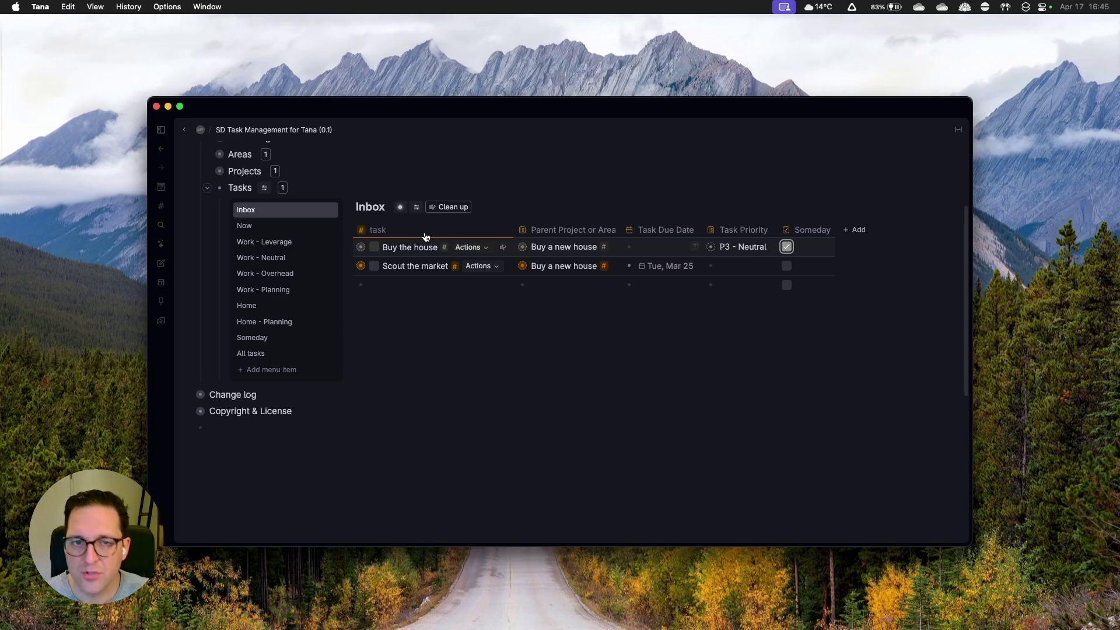
click(787, 247)
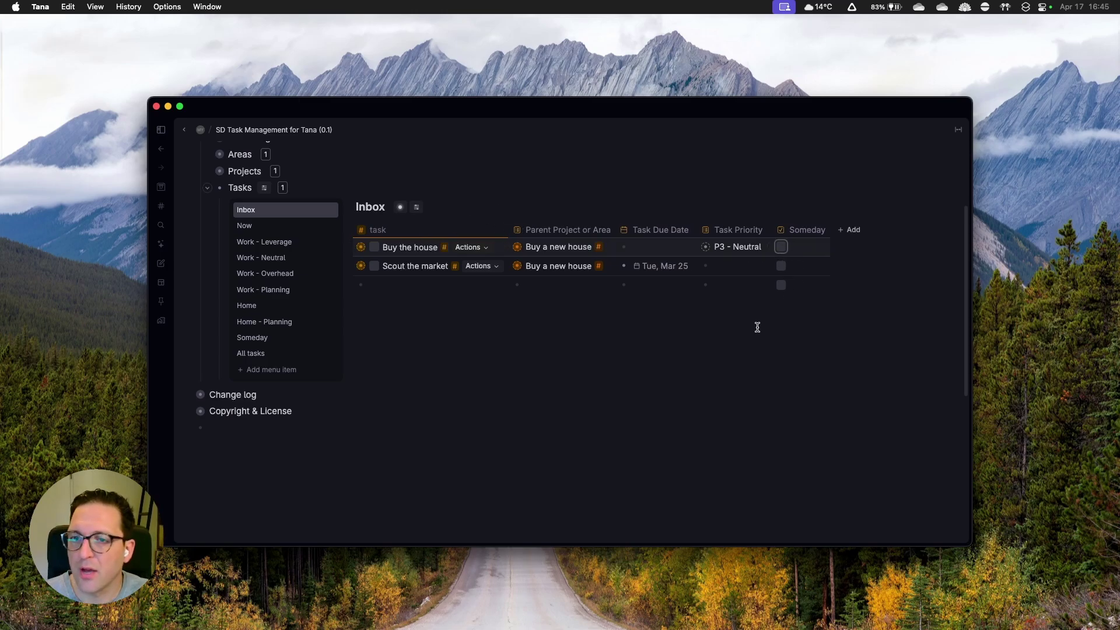
click(723, 264)
click(743, 327)
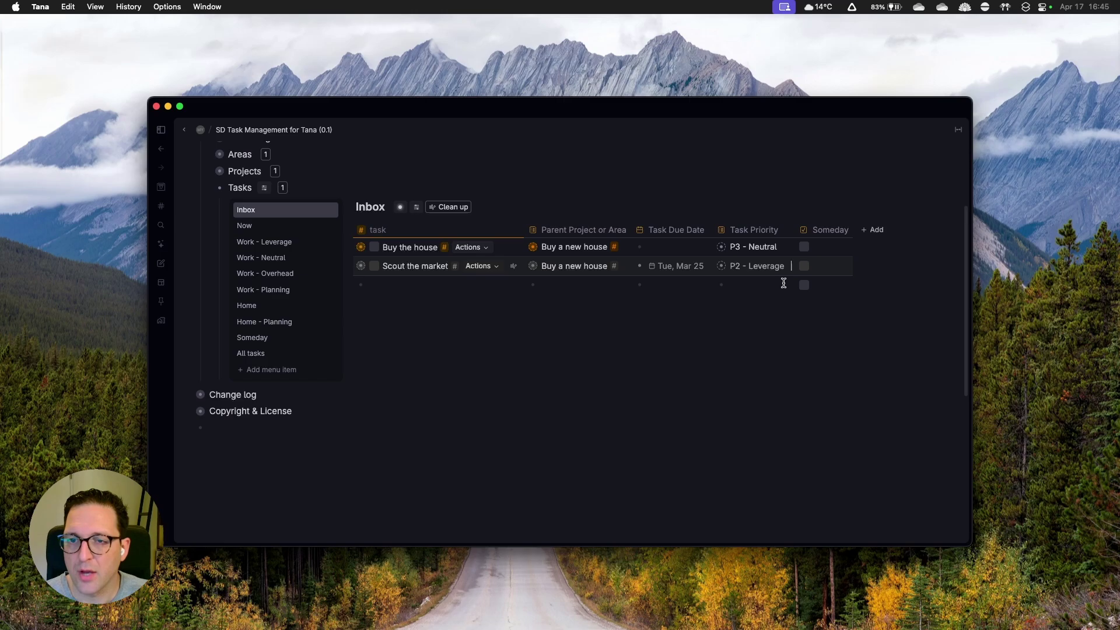
key(BackSpace)
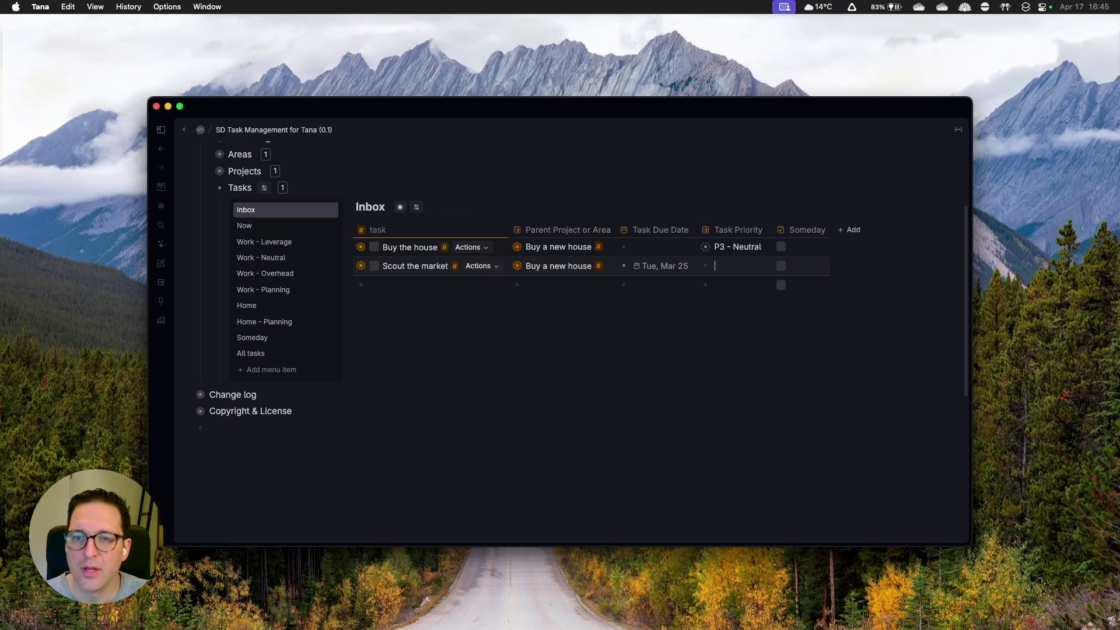
- Switch the Tasks view to Now, glance at the Home tasks, then return to Now
click(300, 234)
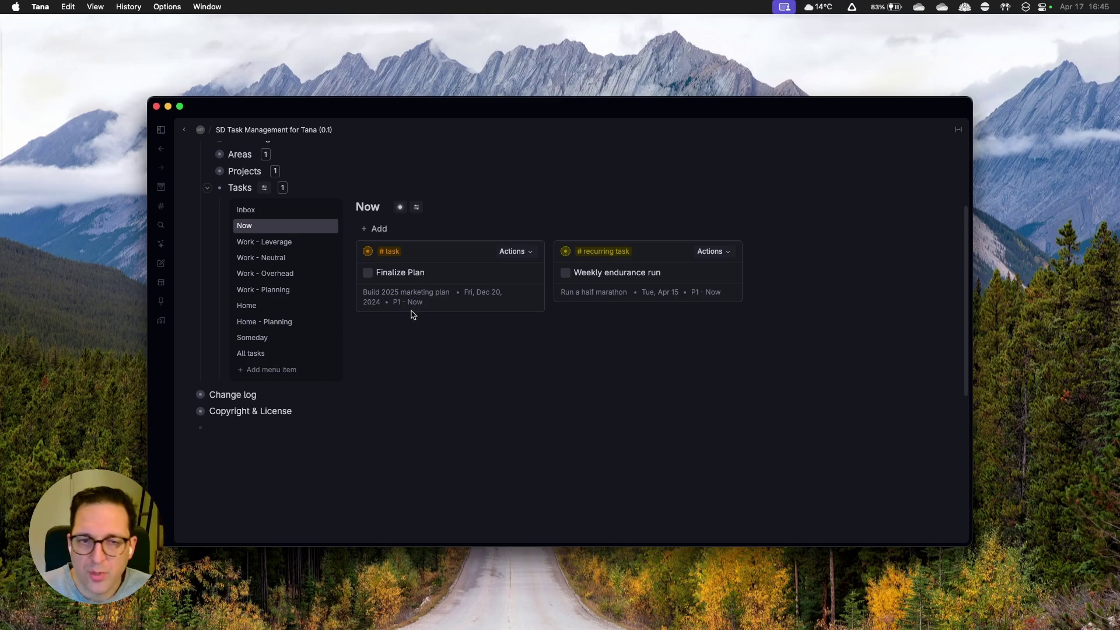
click(301, 306)
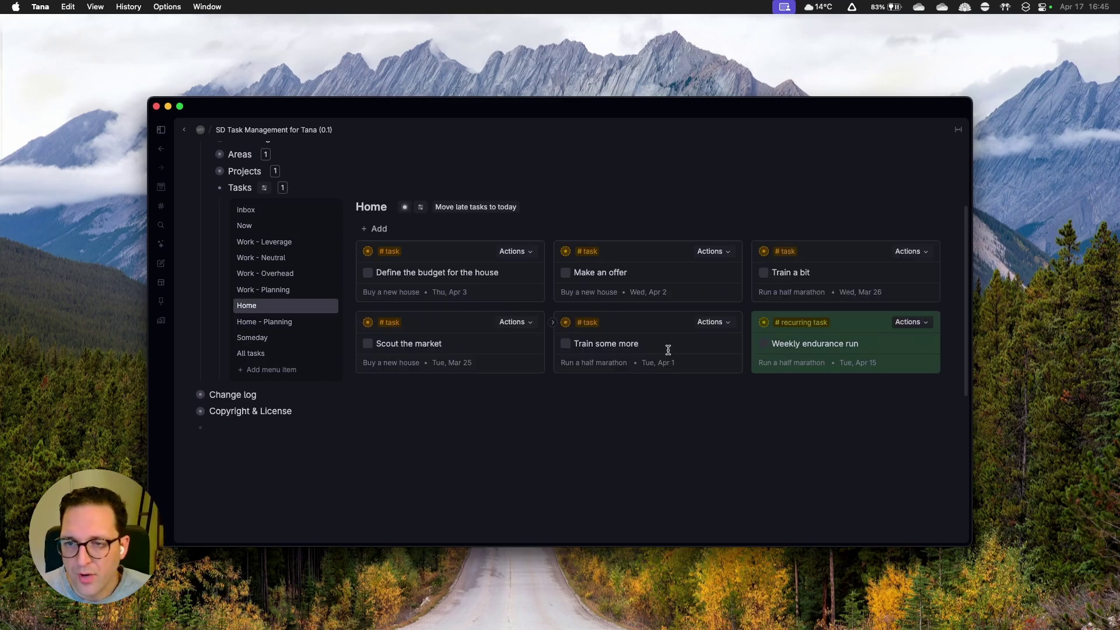
click(264, 231)
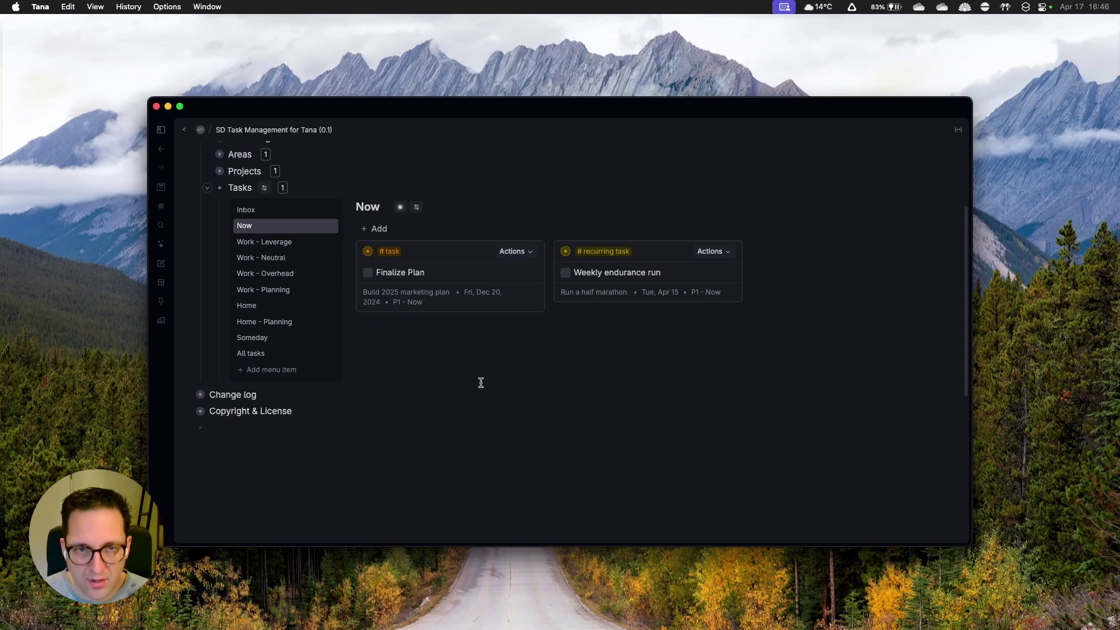
- Show the Work - Leverage tasks and inspect Finalize Plan's fields
click(303, 246)
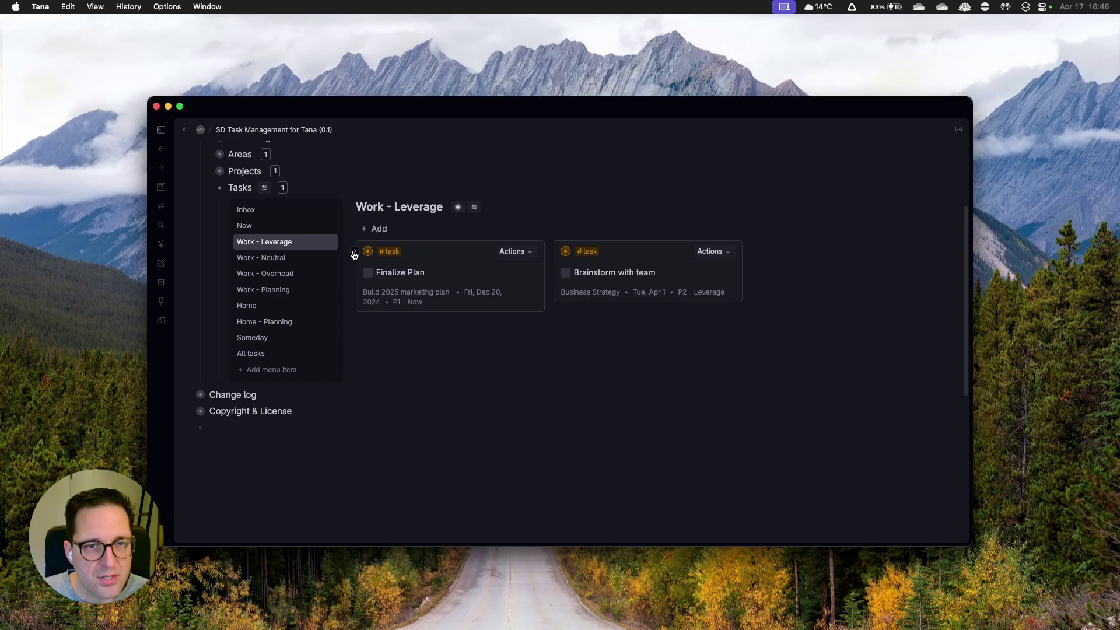
click(355, 253)
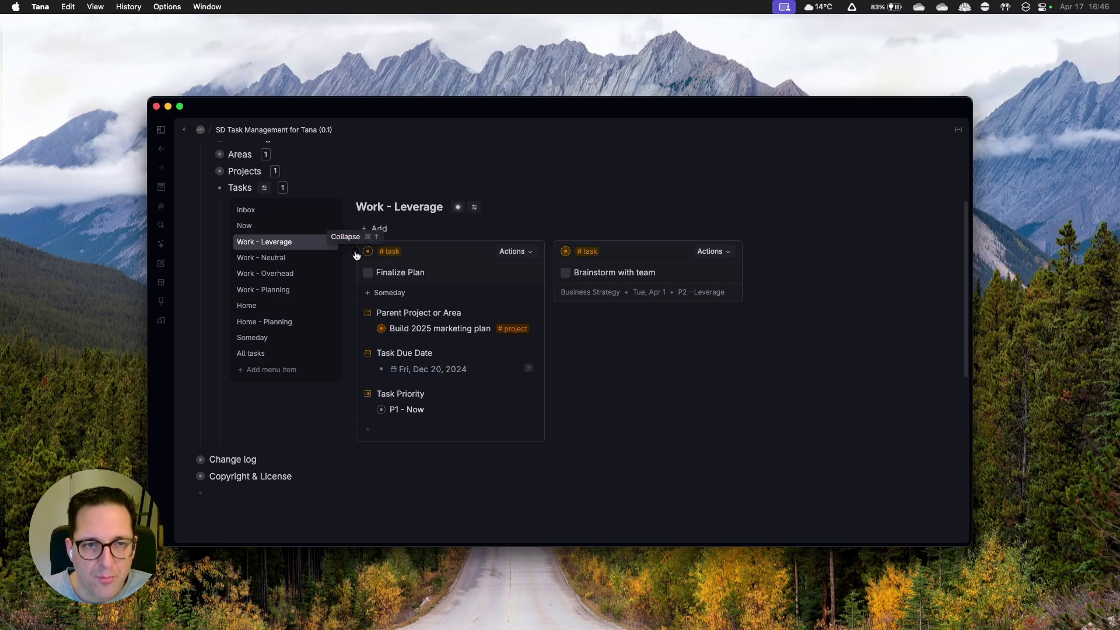
click(356, 253)
- View the Work - Neutral and Work - Overhead tasks, inspecting Review plan's fields
click(281, 257)
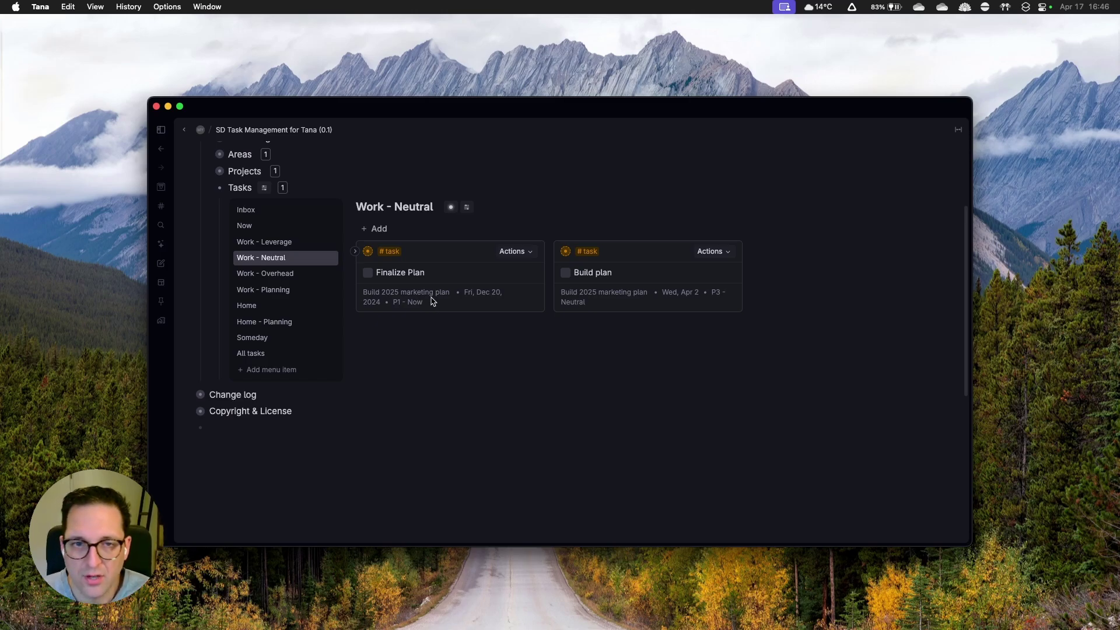
click(317, 277)
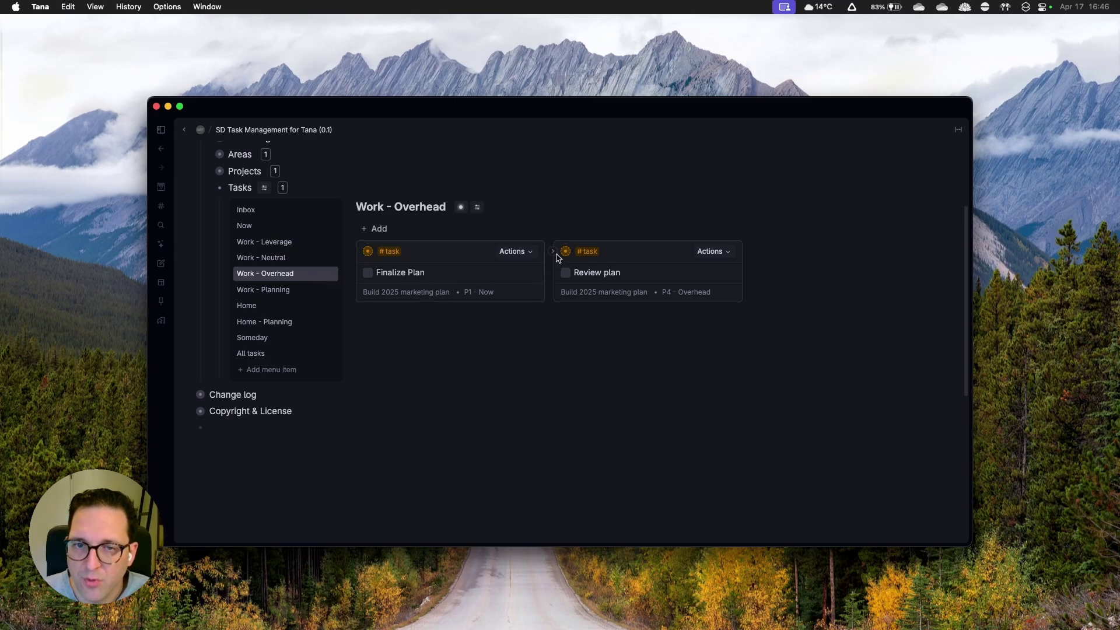
click(553, 251)
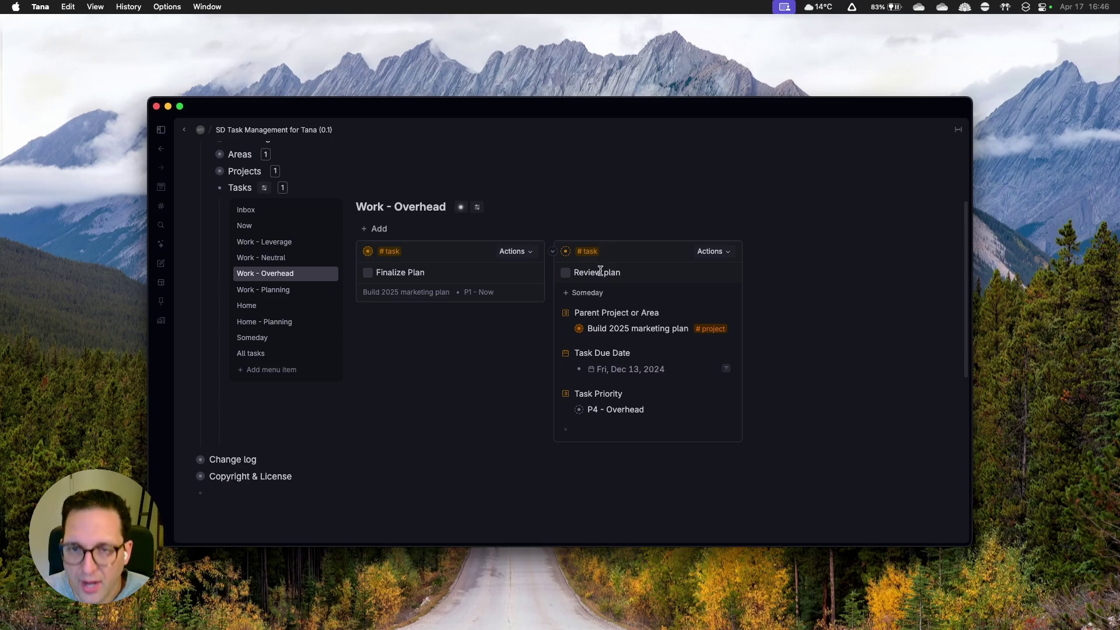
click(552, 252)
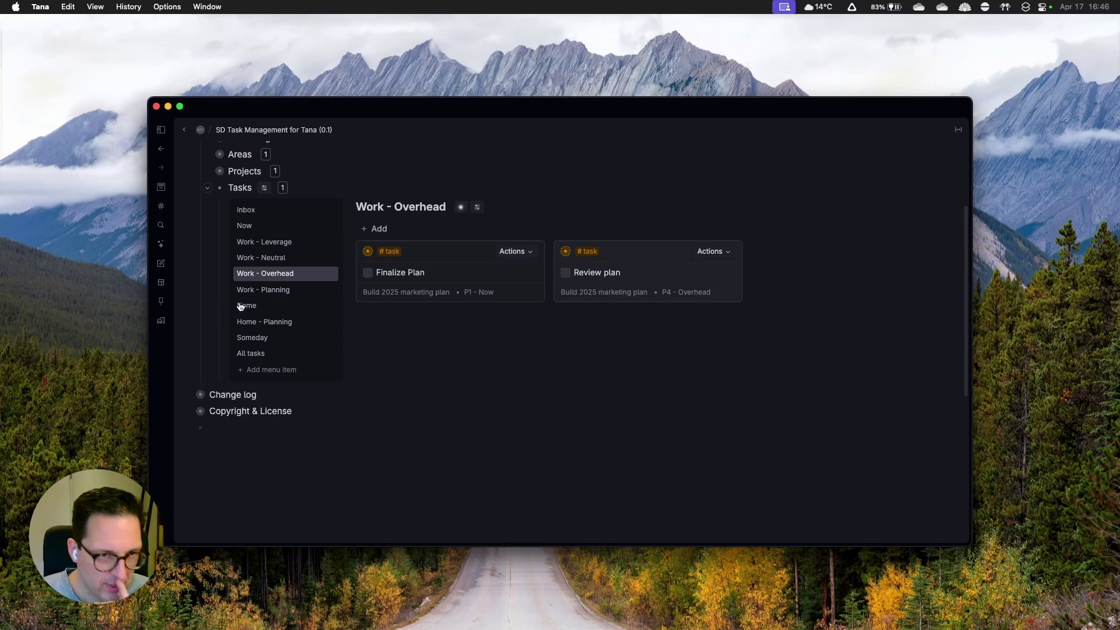
- Open the Work - Planning calendar and move Build plan to Tuesday of week 15
click(270, 296)
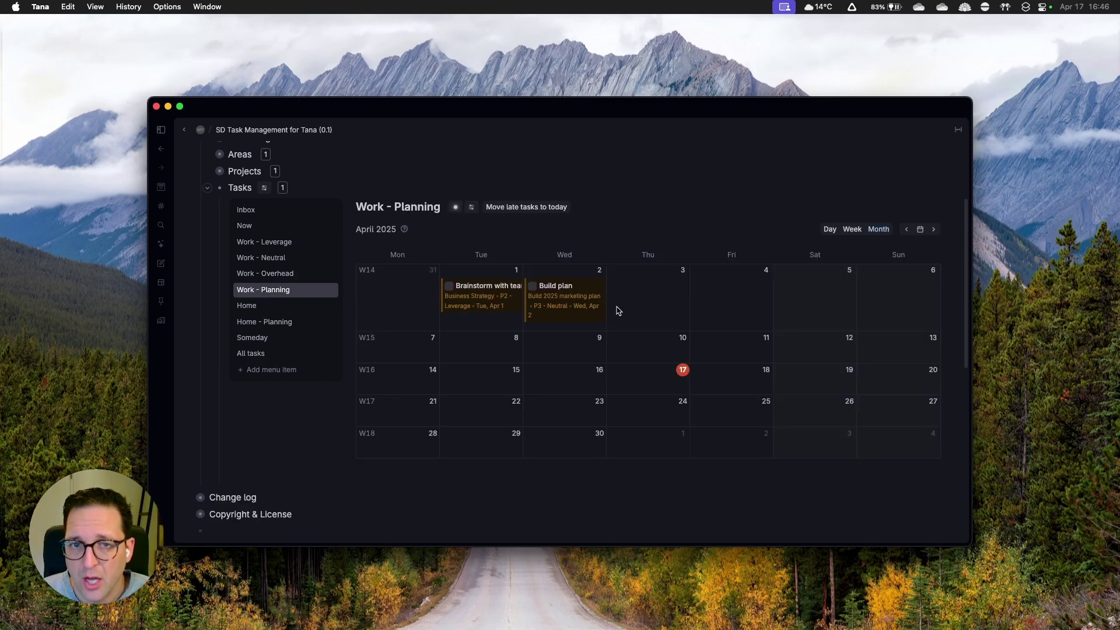
mouse_move(569, 309)
mouse_down()
mouse_move(570, 335)
mouse_move(607, 359)
mouse_move(569, 300)
mouse_move(554, 309)
mouse_up()
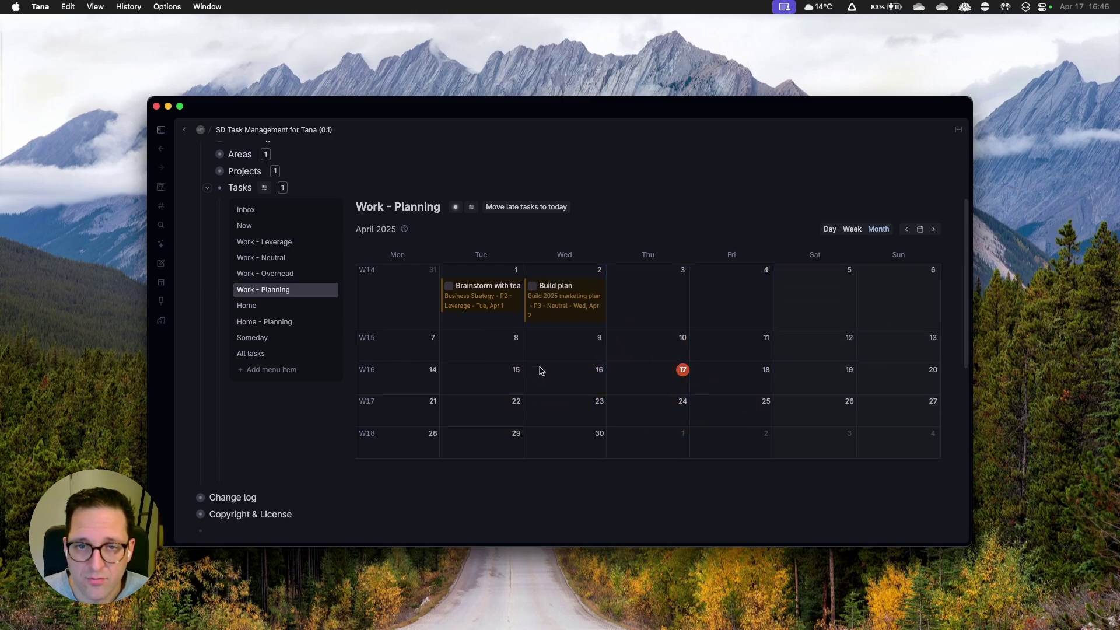
click(255, 310)
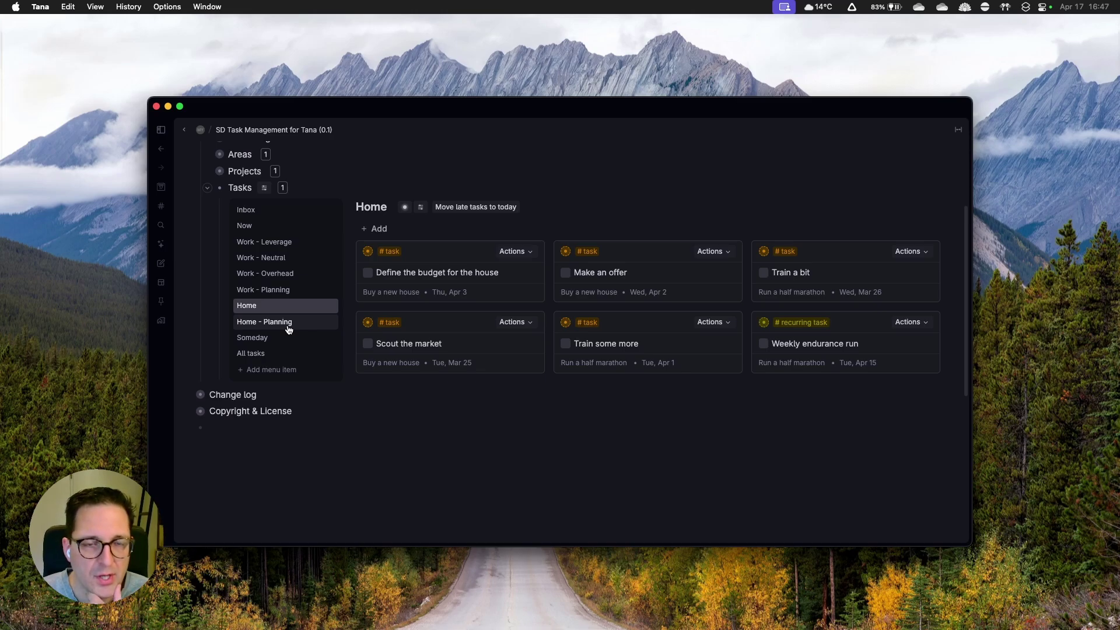
click(421, 207)
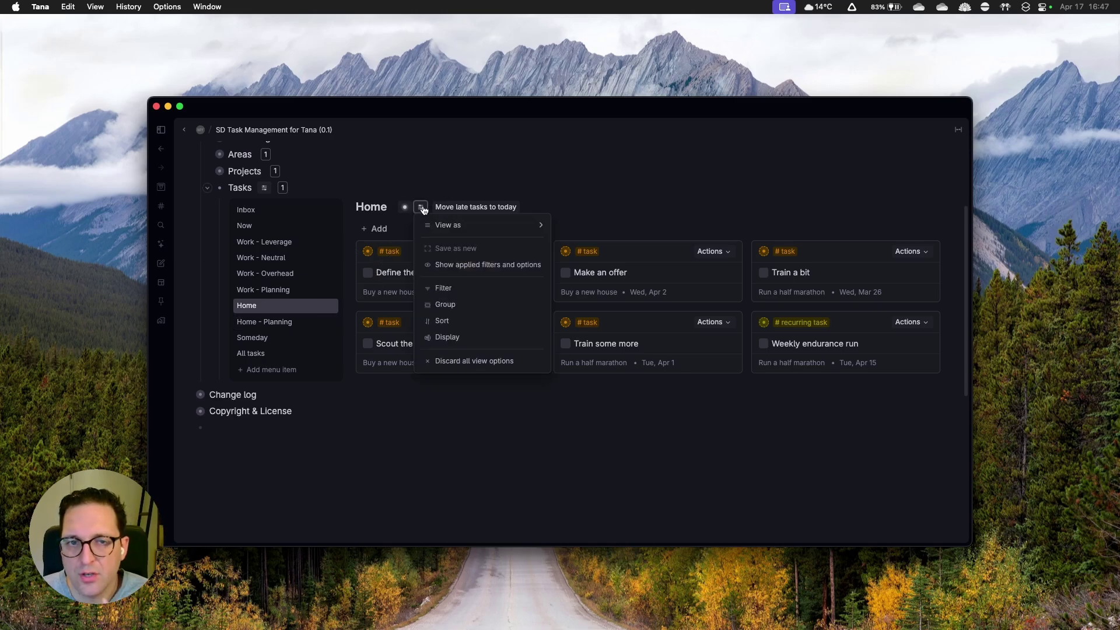
click(589, 225)
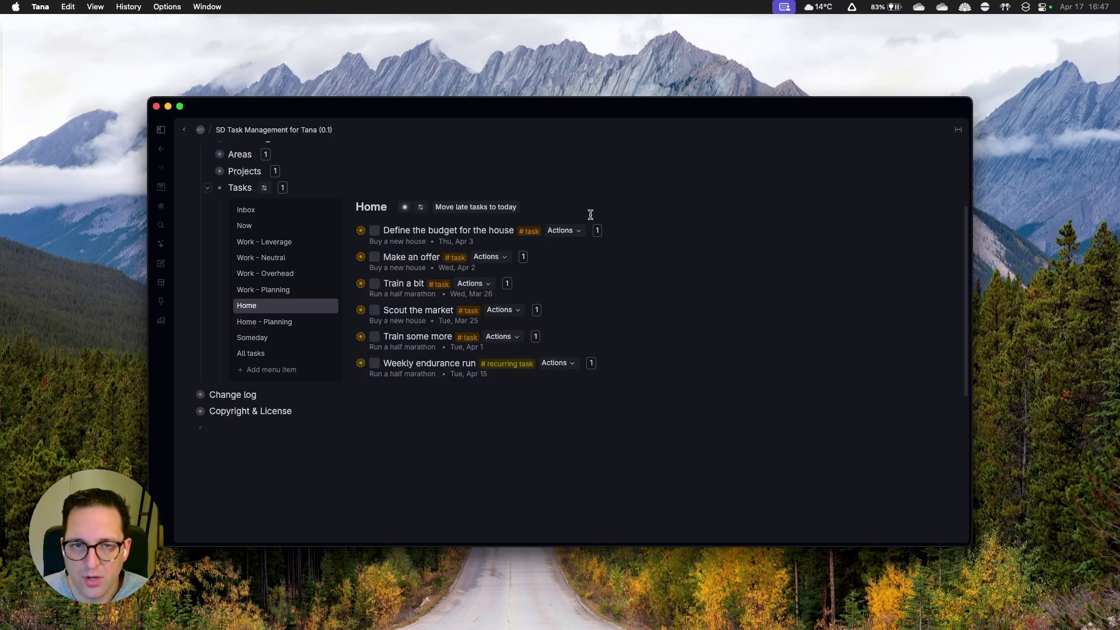
click(420, 208)
mouse_move(499, 224)
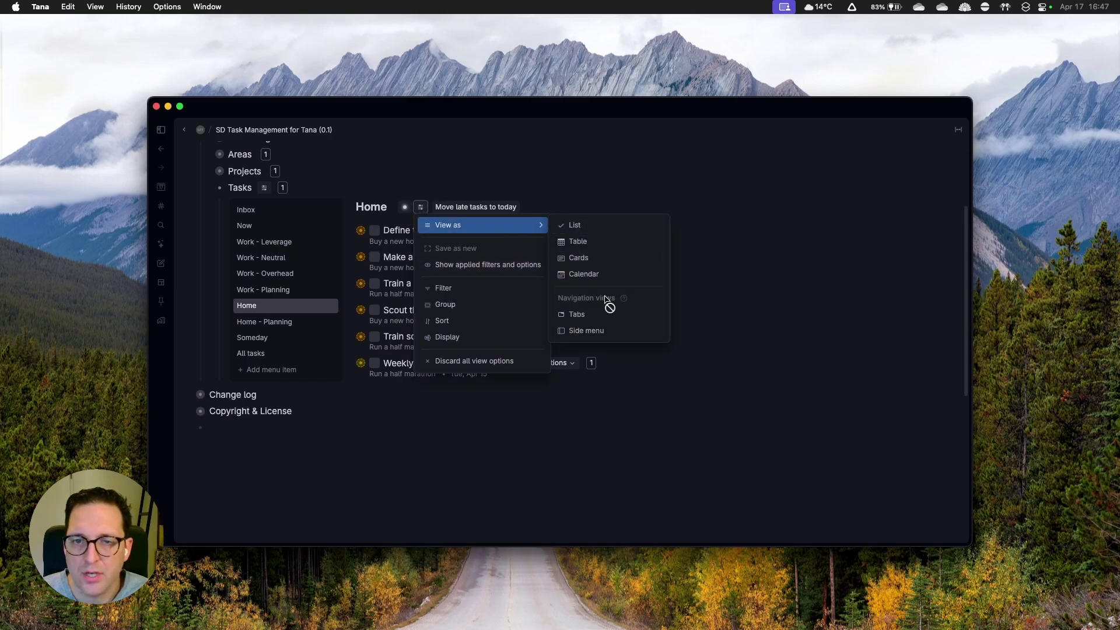
click(589, 263)
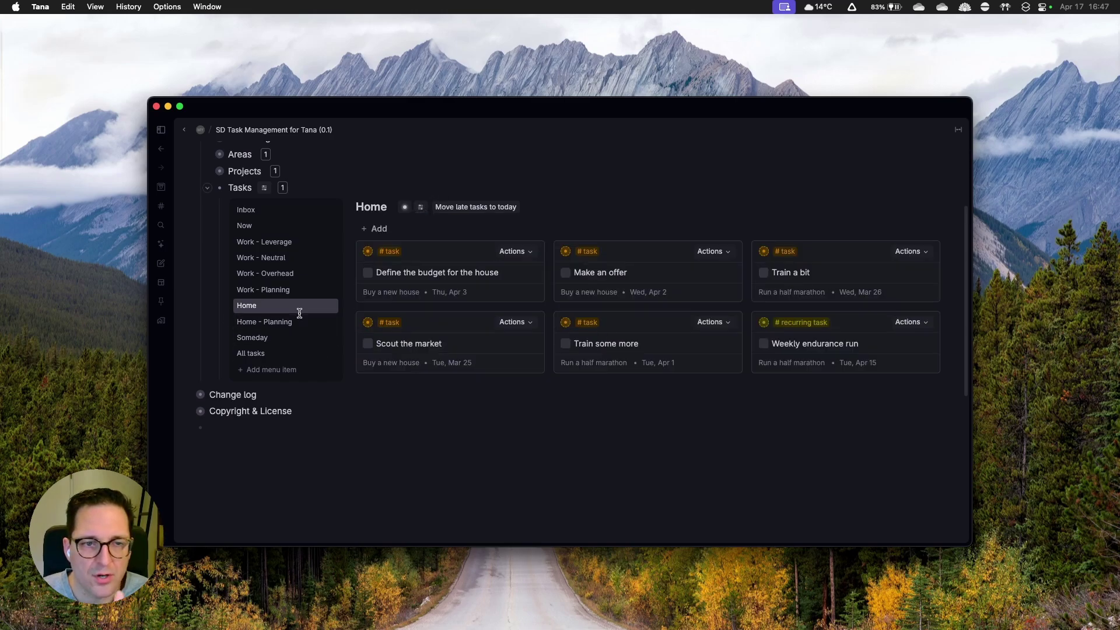
- Show the Home - Planning calendar and reveal the '1 nodes with no dates' list
click(284, 324)
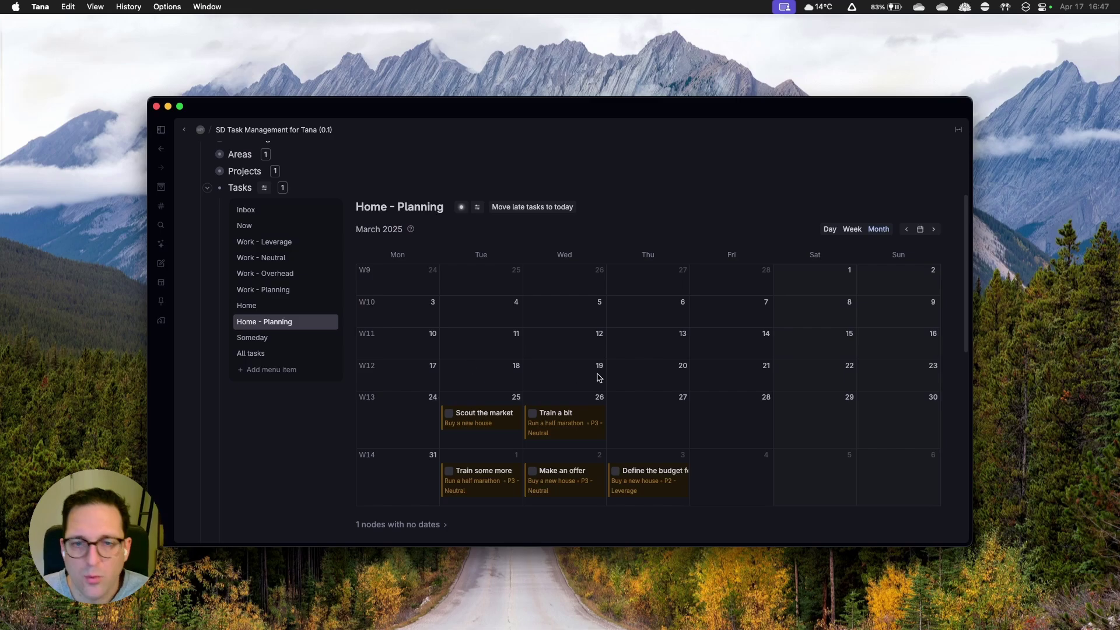
scroll(612, 377, down, 1)
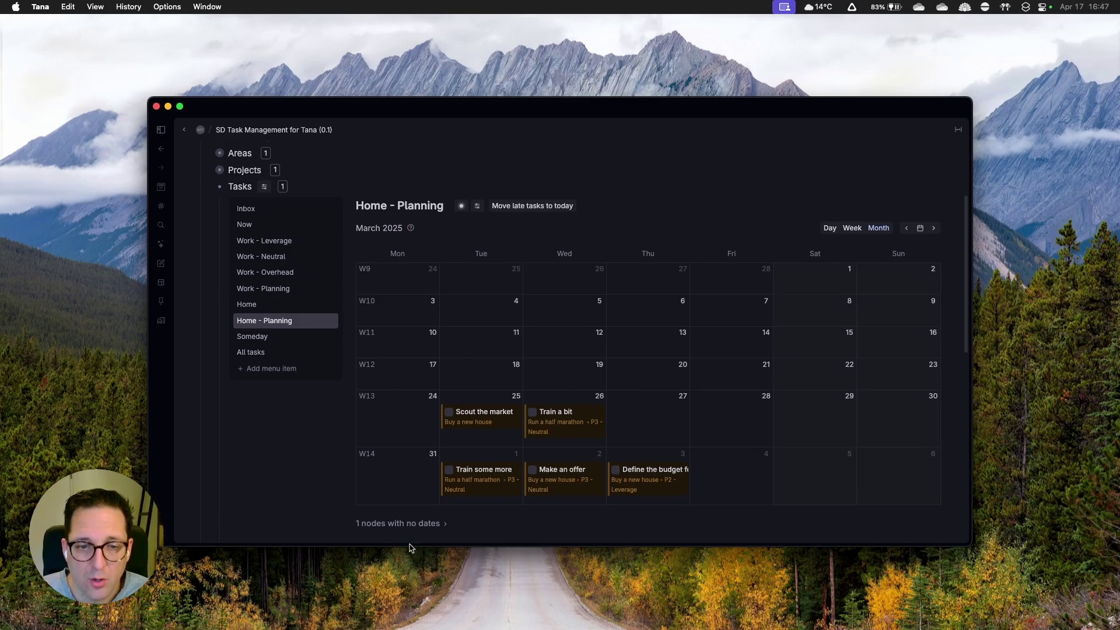
scroll(500, 517, down, 1)
scroll(500, 517, down, 3)
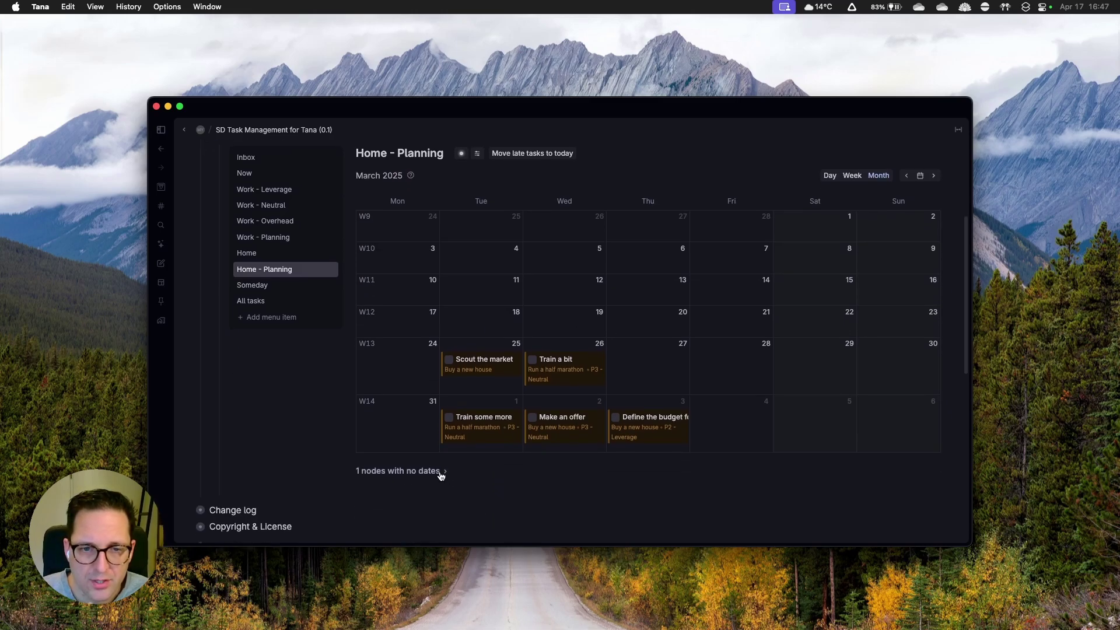
click(444, 471)
scroll(500, 482, up, 1)
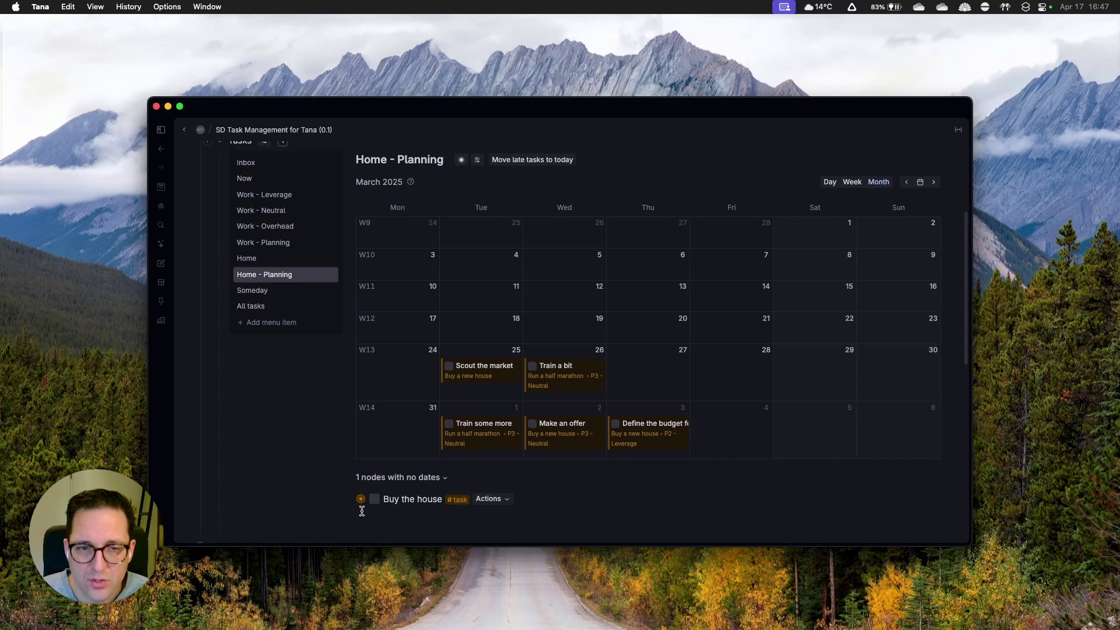
- Check Buy the house's fields, then schedule it on Thursday, March 27
click(348, 502)
scroll(529, 497, down, 5)
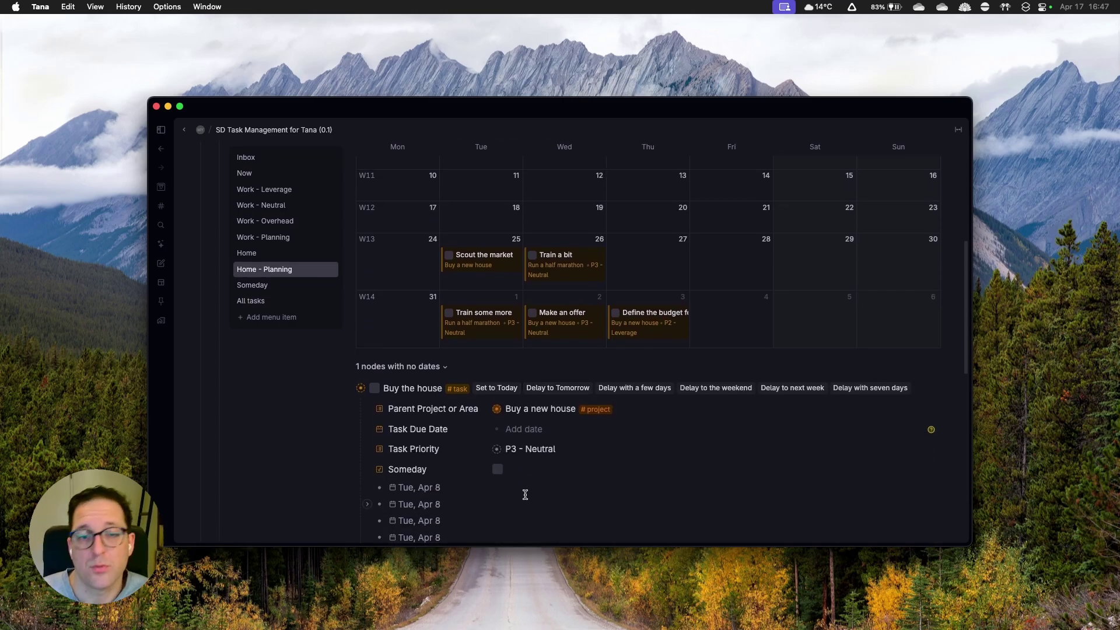
click(348, 389)
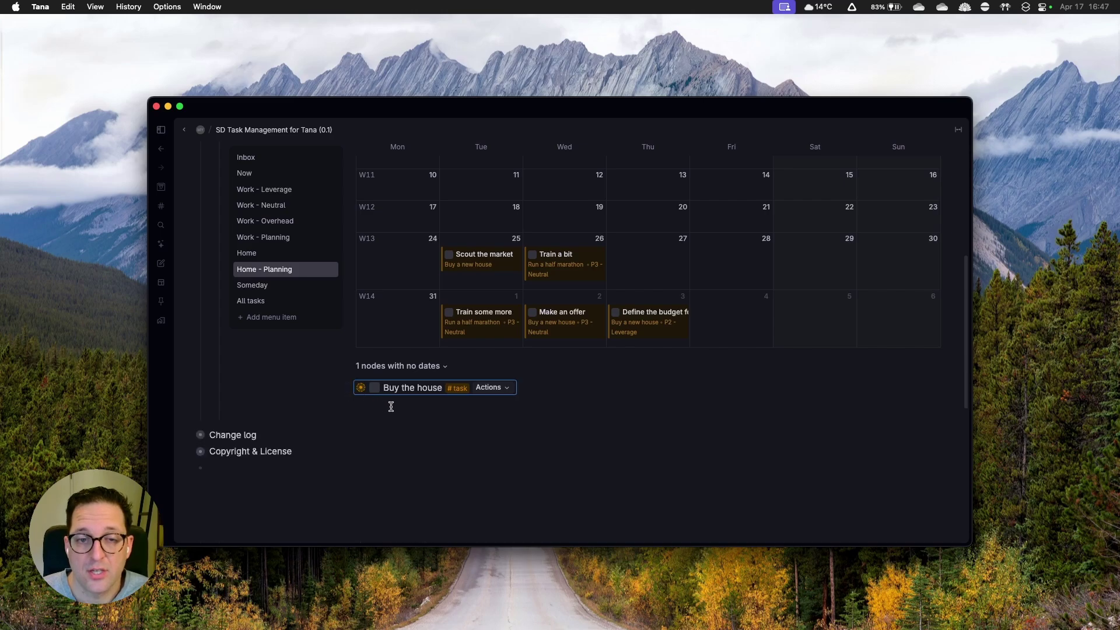
drag(361, 465, 622, 346)
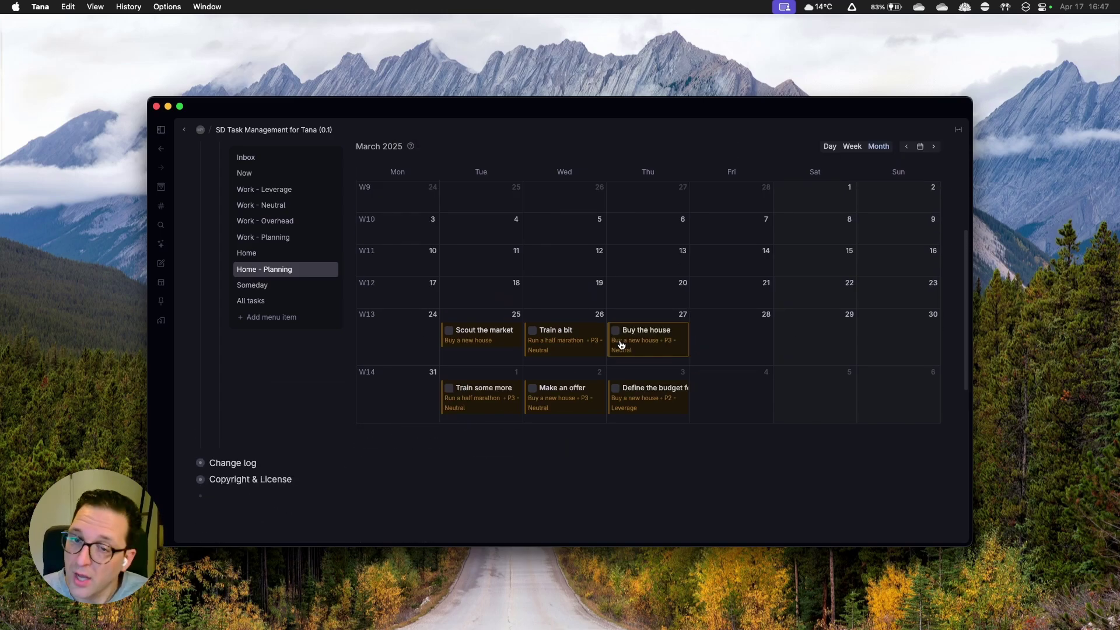
- On the Buy the house page, delete the four Tue, Apr 8 entries
click(650, 337)
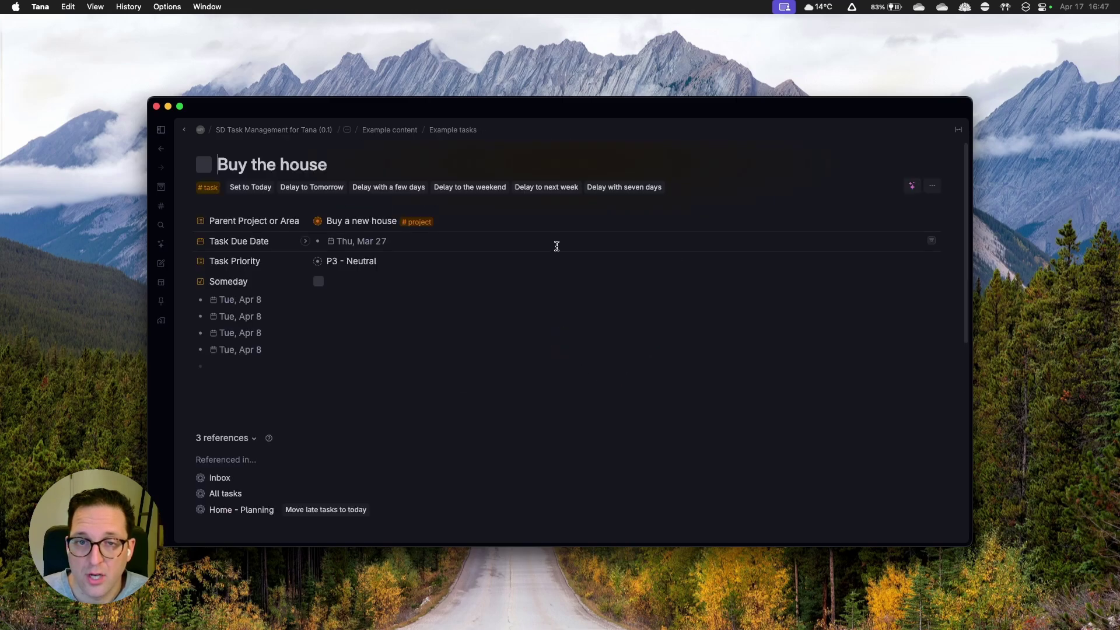
drag(283, 307, 288, 365)
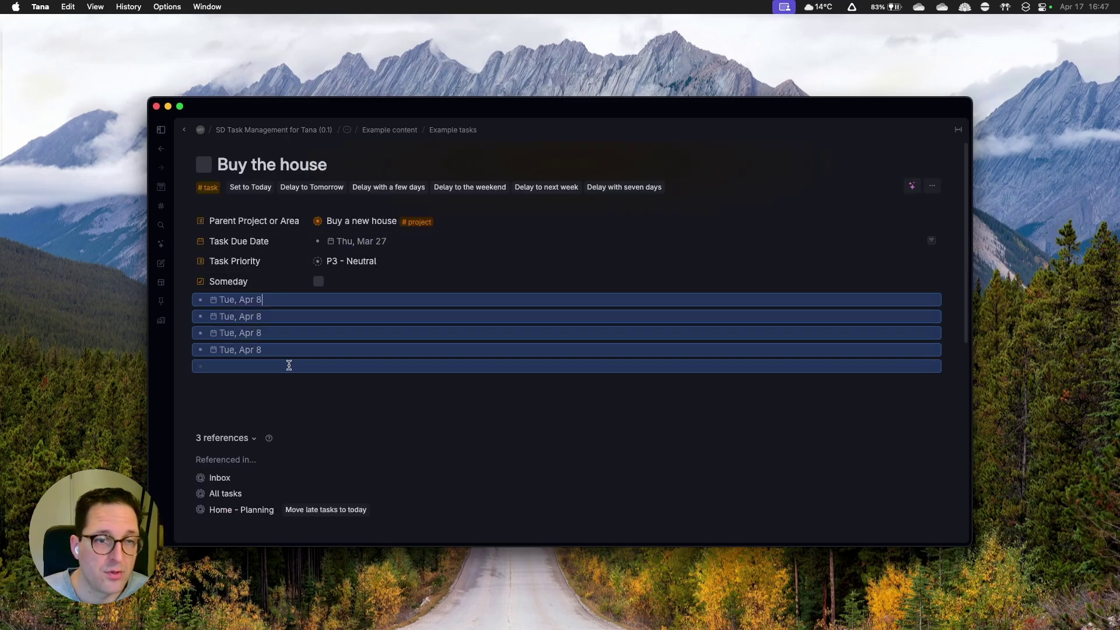
key(BackSpace)
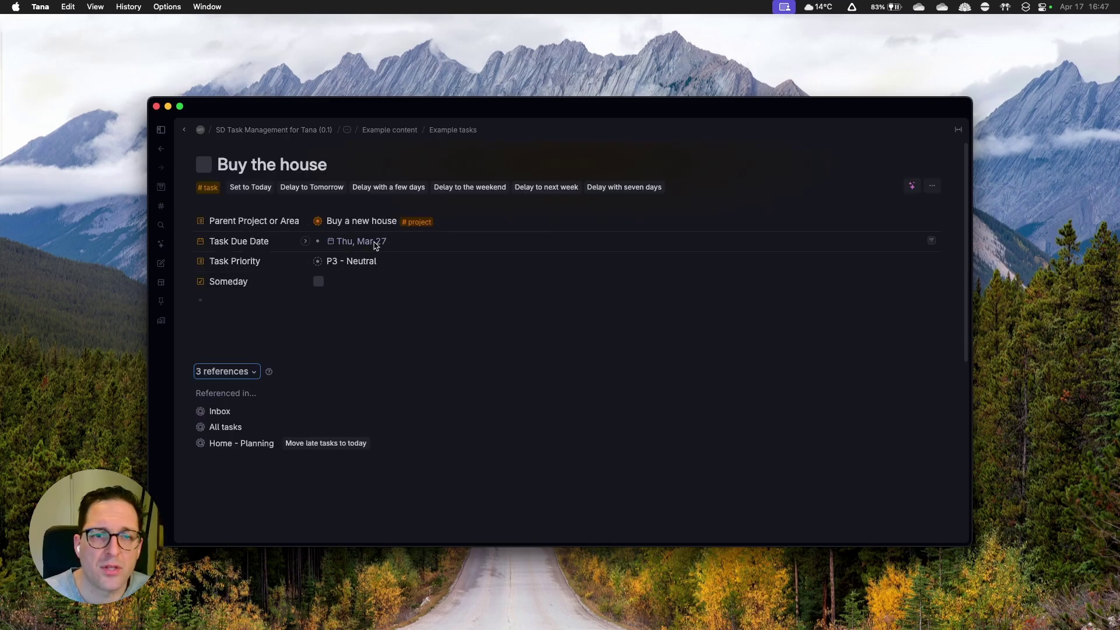
- Clear the Thu, Mar 27 due date and return to the template page
click(446, 242)
key(BackSpace)
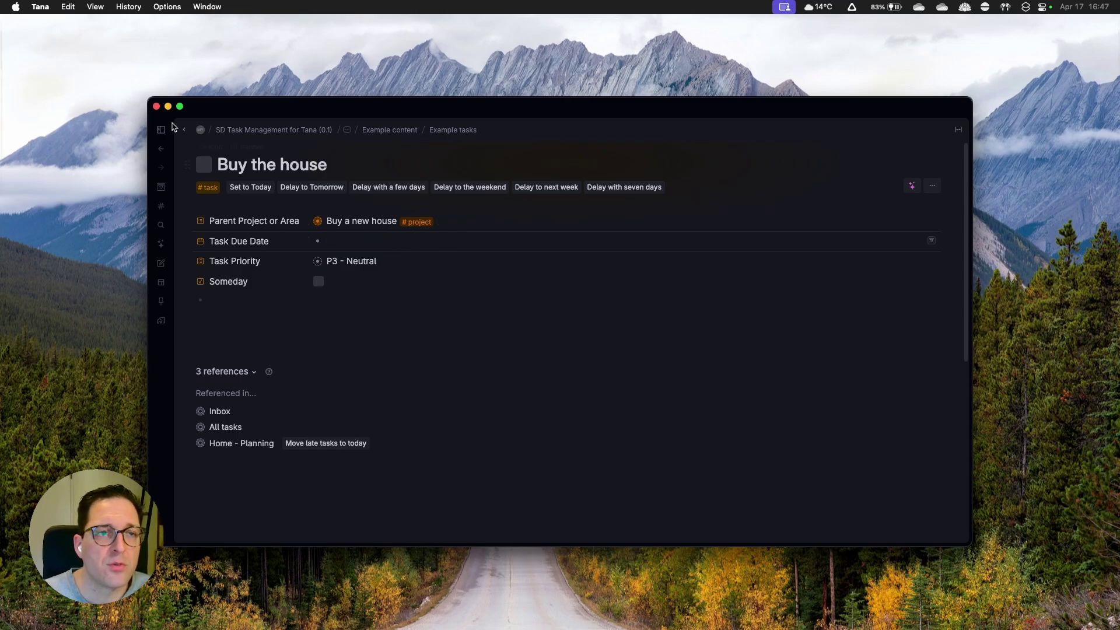
click(183, 129)
scroll(411, 401, down, 5)
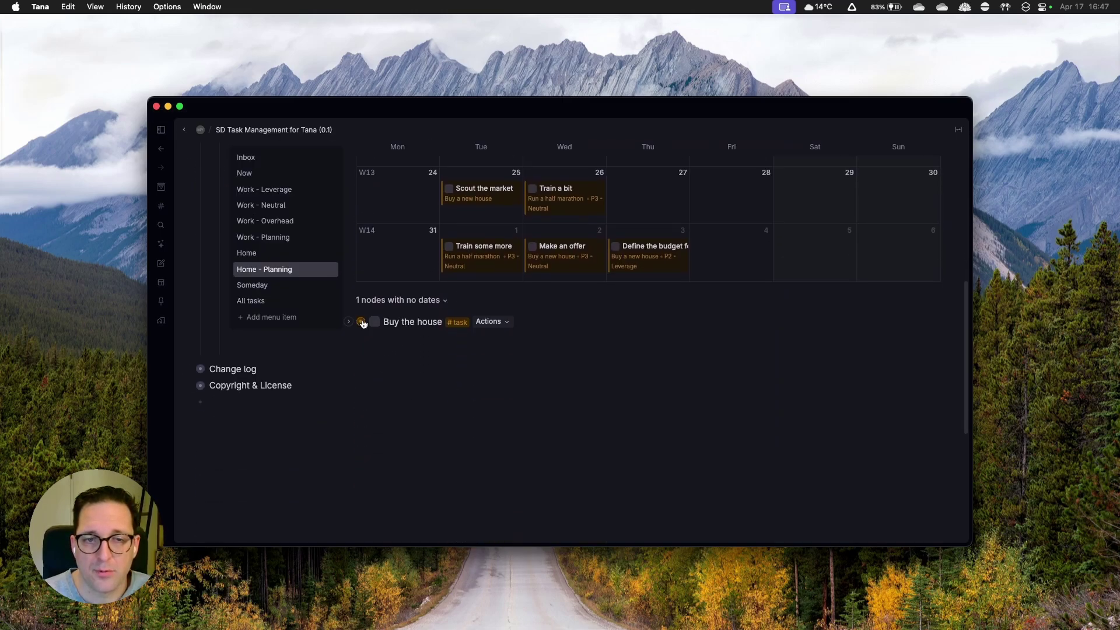
scroll(401, 385, up, 4)
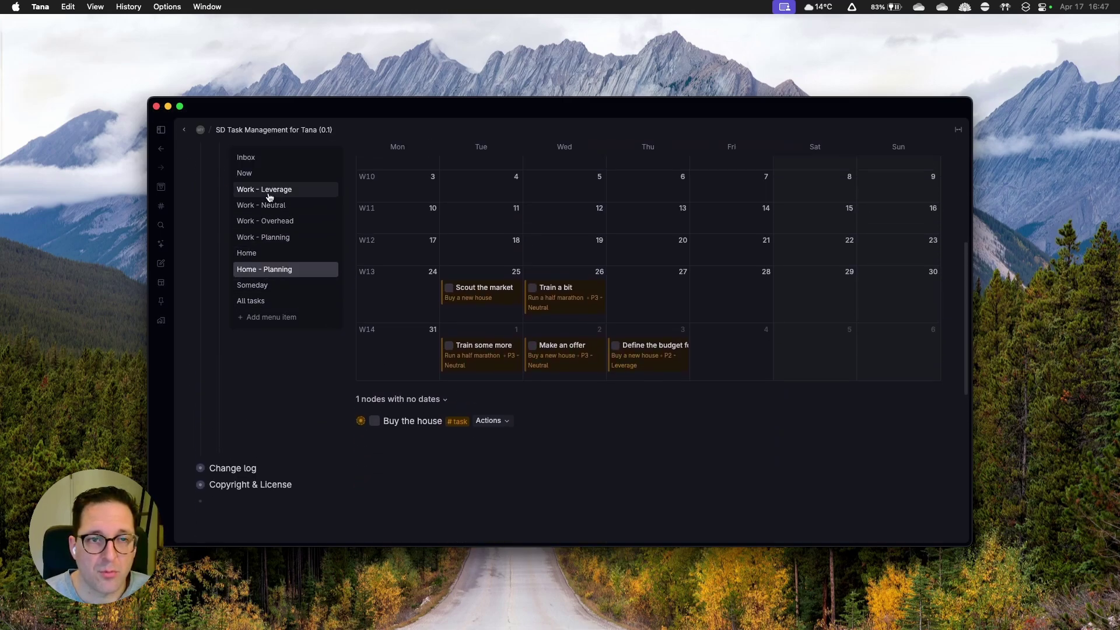
- View the Inbox and All tasks lists, then collapse the Tasks section and return to the top
click(245, 157)
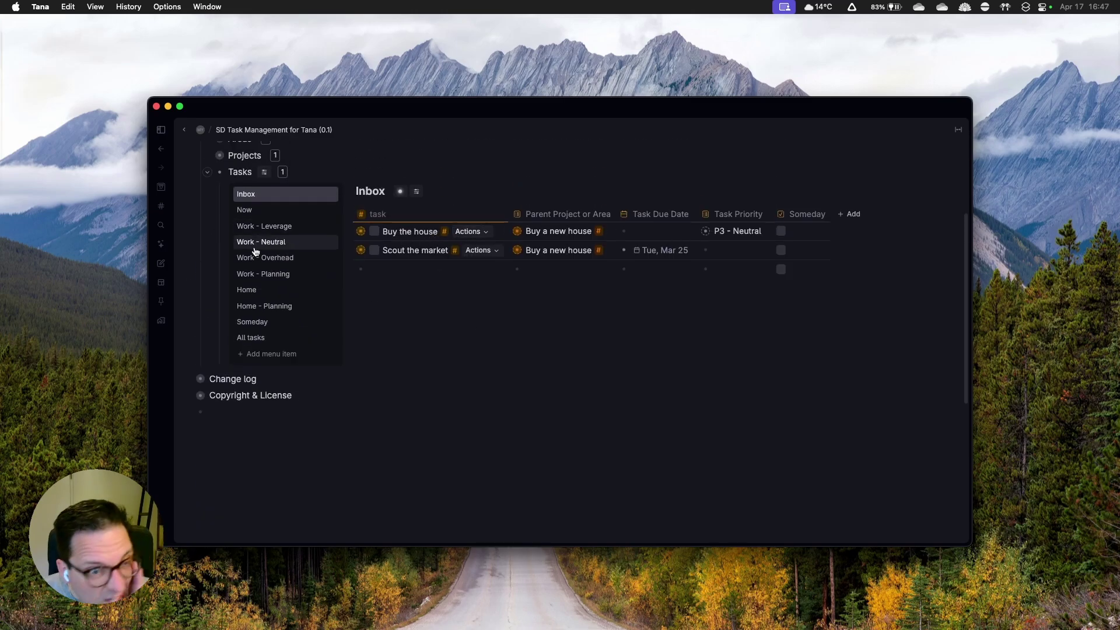
click(257, 338)
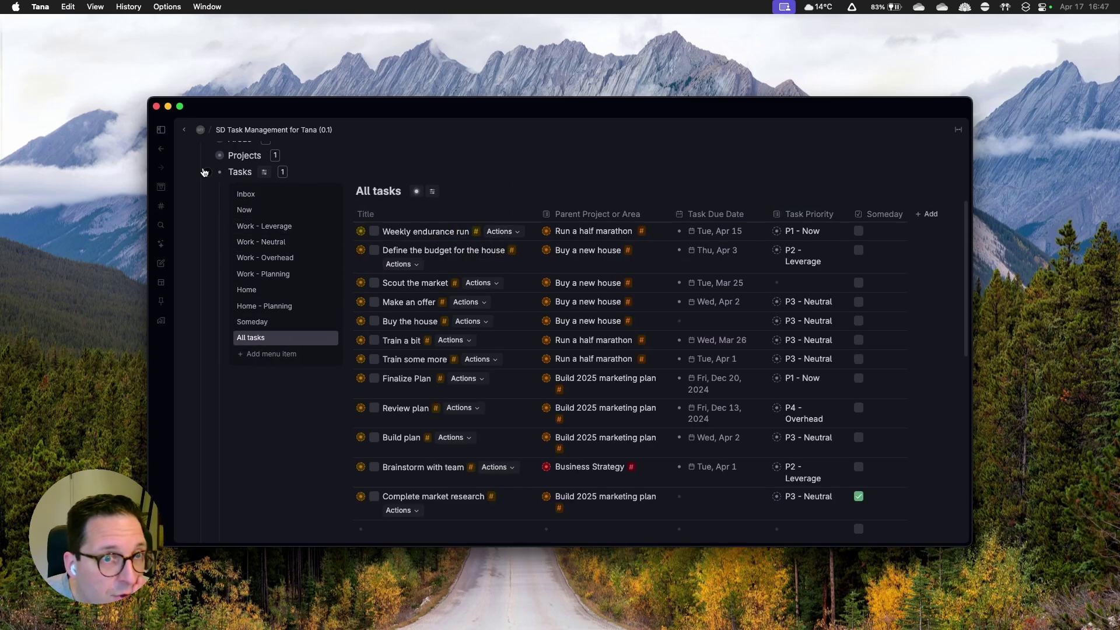
click(211, 173)
scroll(502, 327, up, 3)
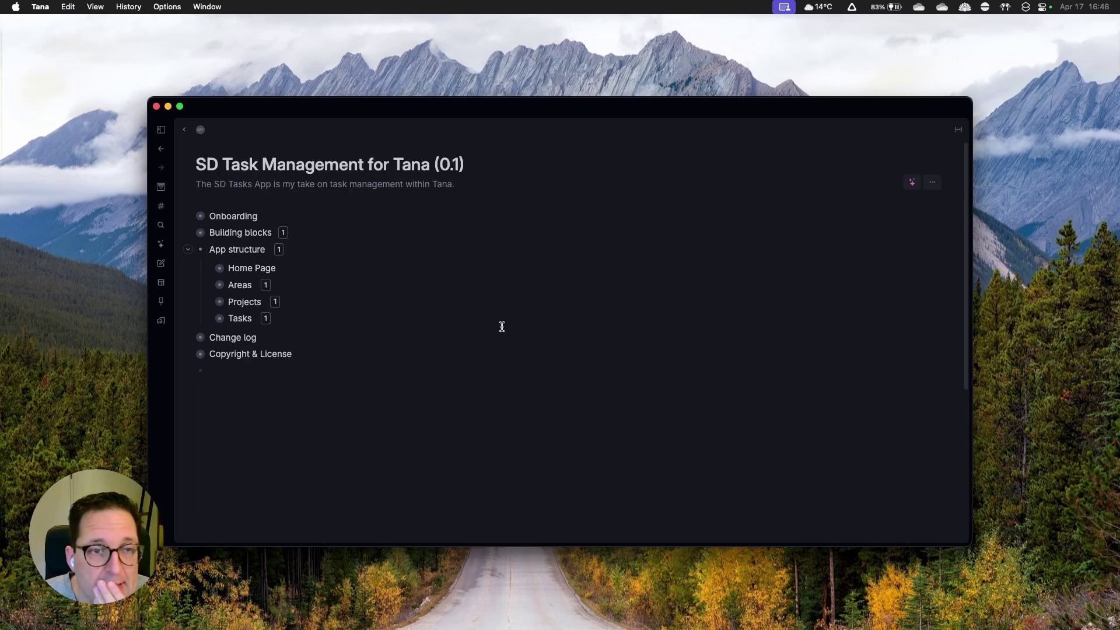
click(190, 250)
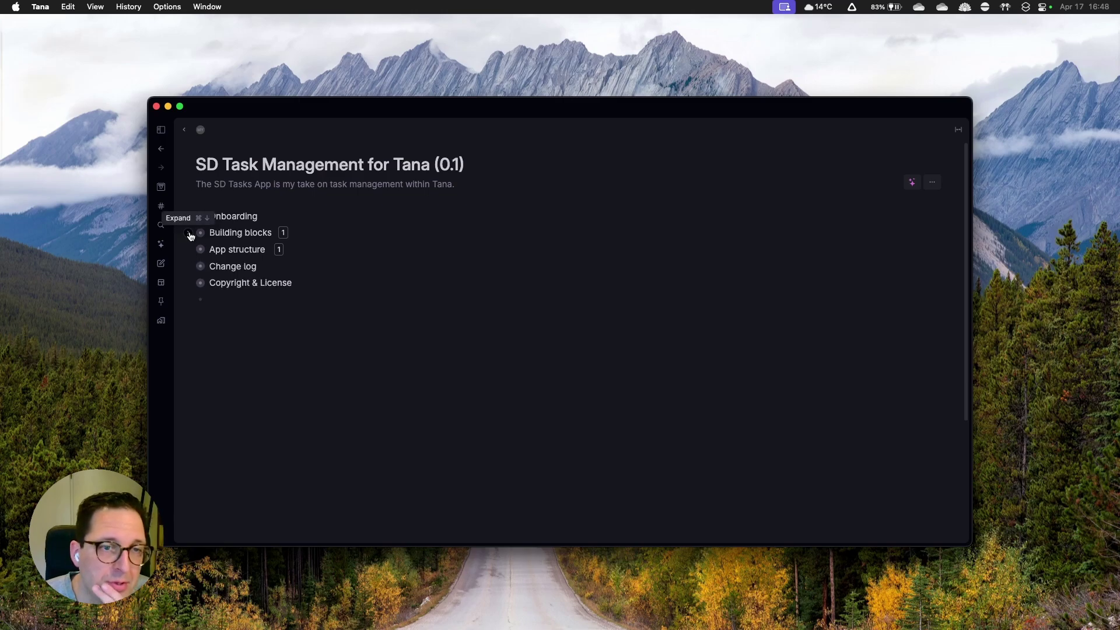
click(190, 236)
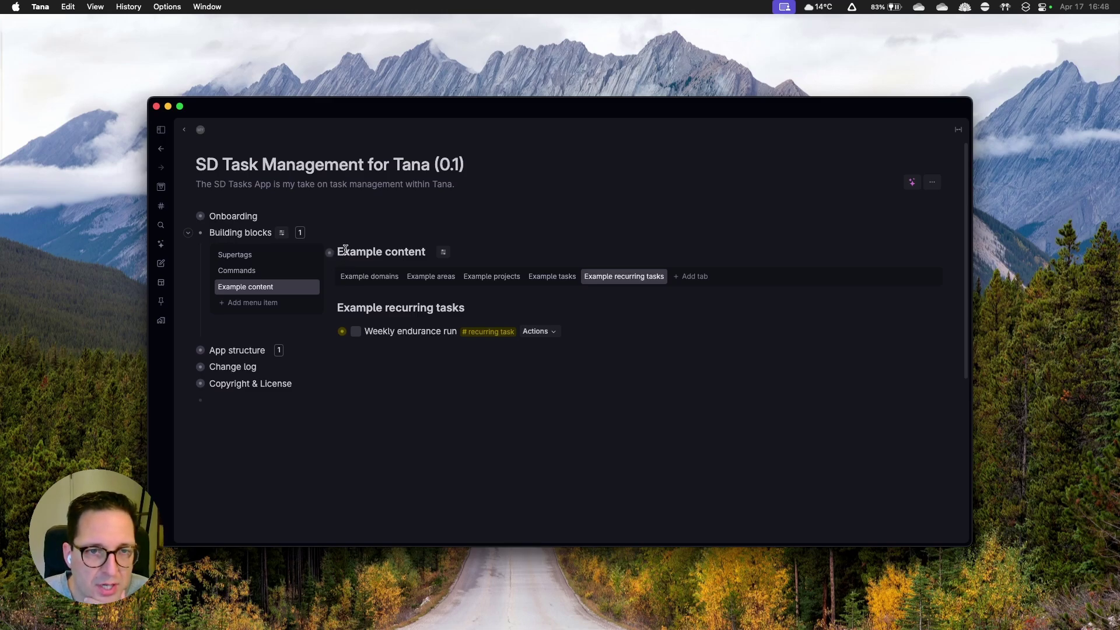
click(188, 232)
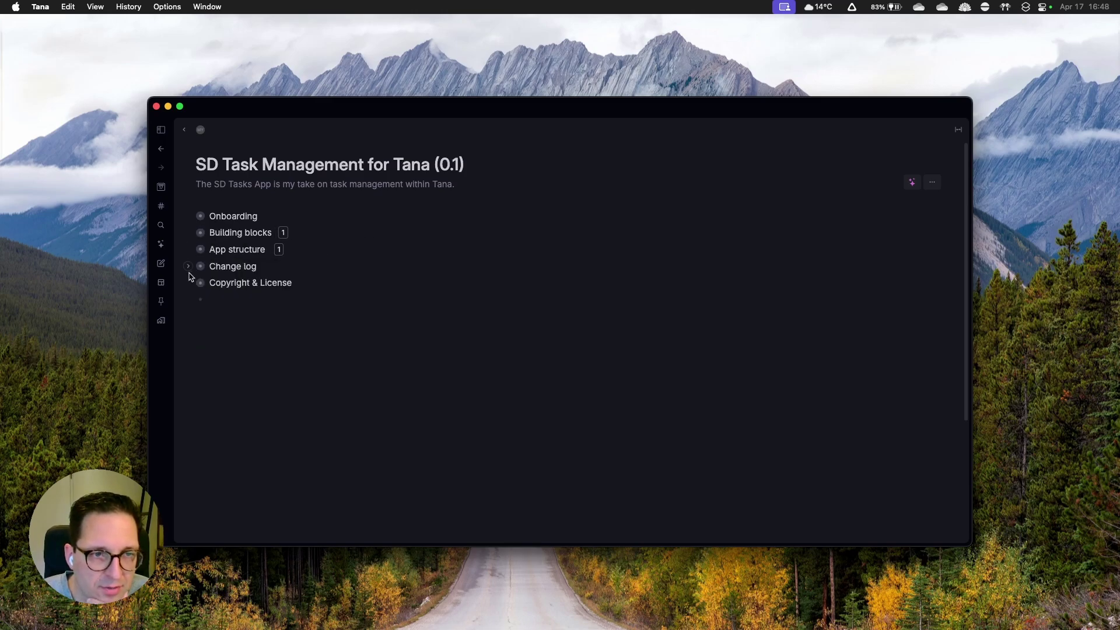
click(188, 249)
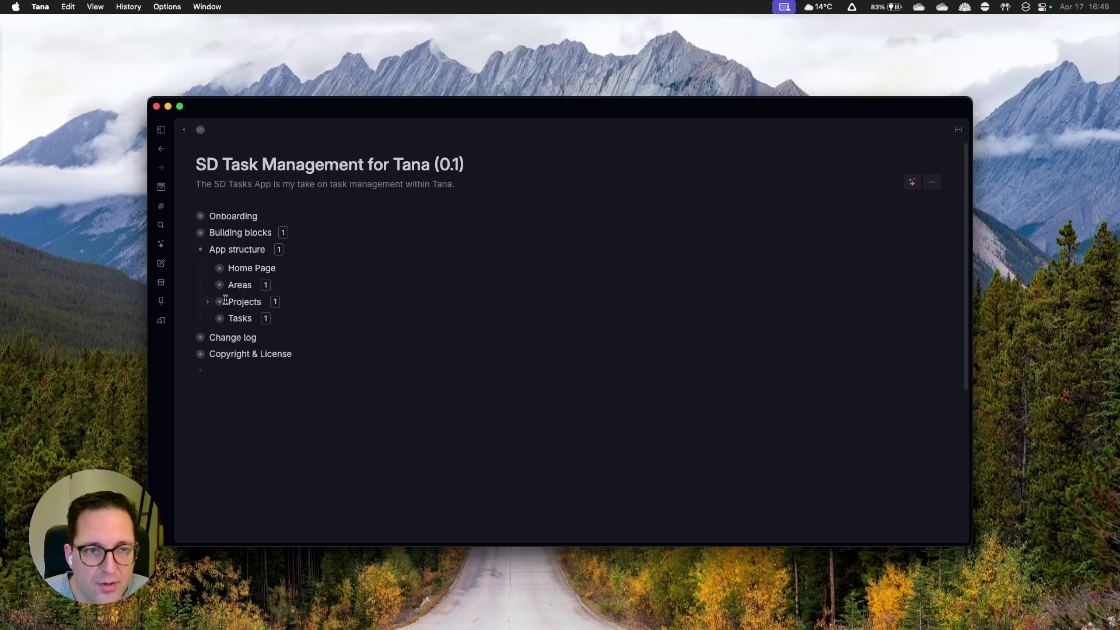
click(220, 301)
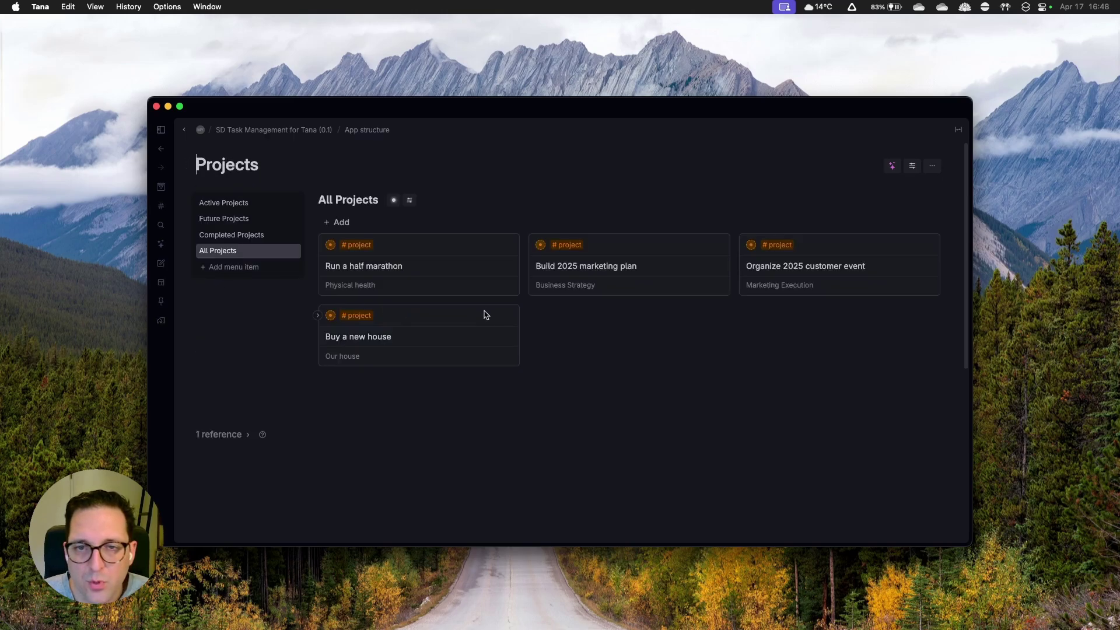
click(331, 245)
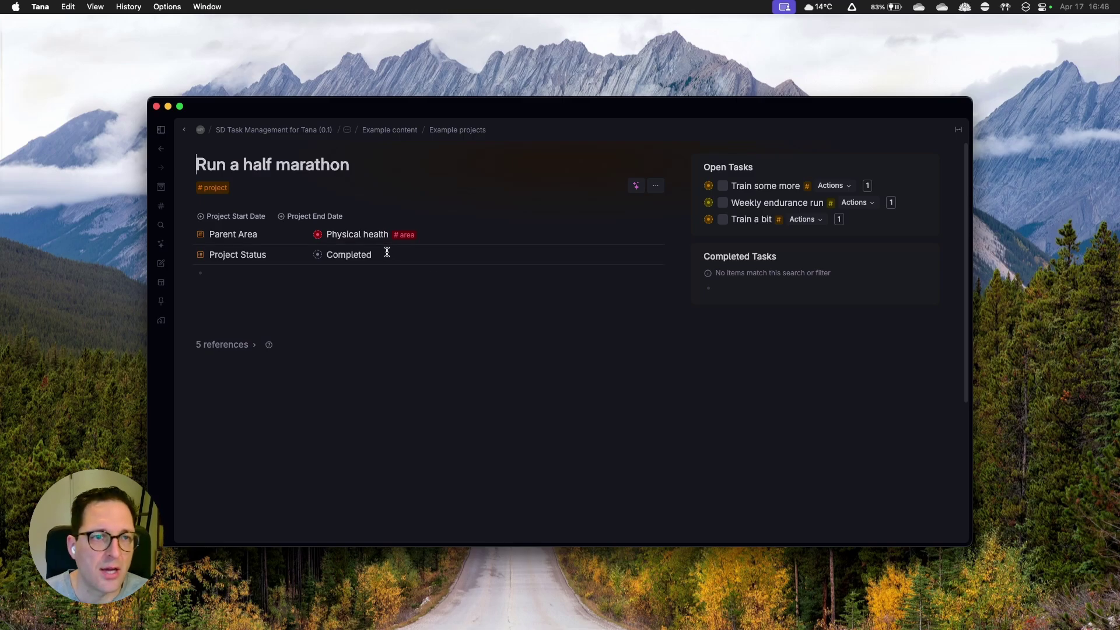
- Return to the SD Task Management for Tana (0.1) page and collapse App structure
click(242, 131)
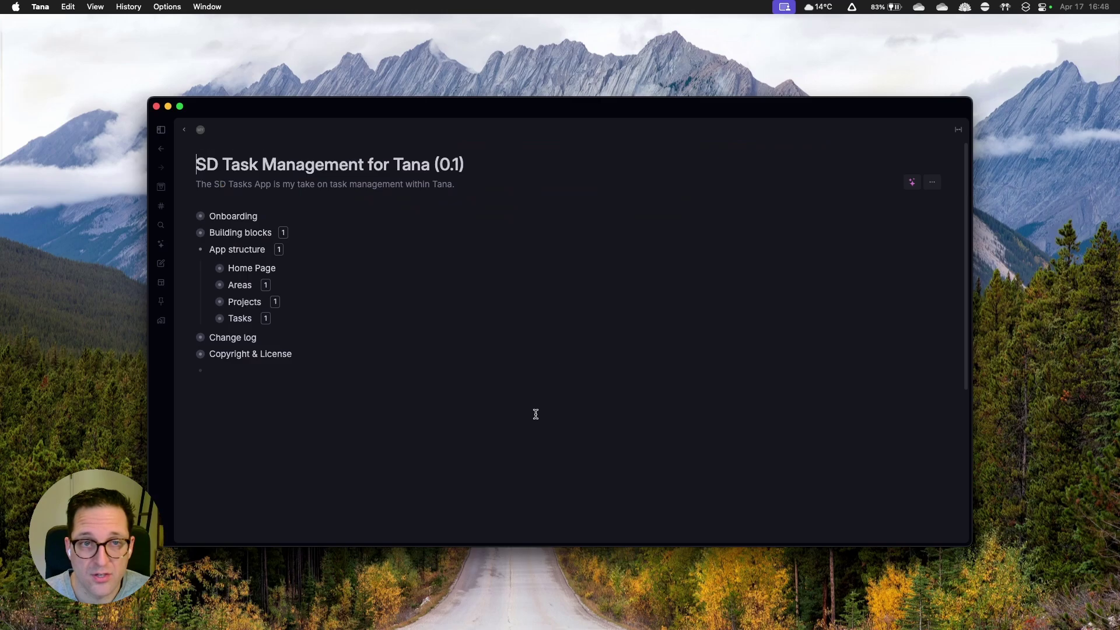
click(189, 250)
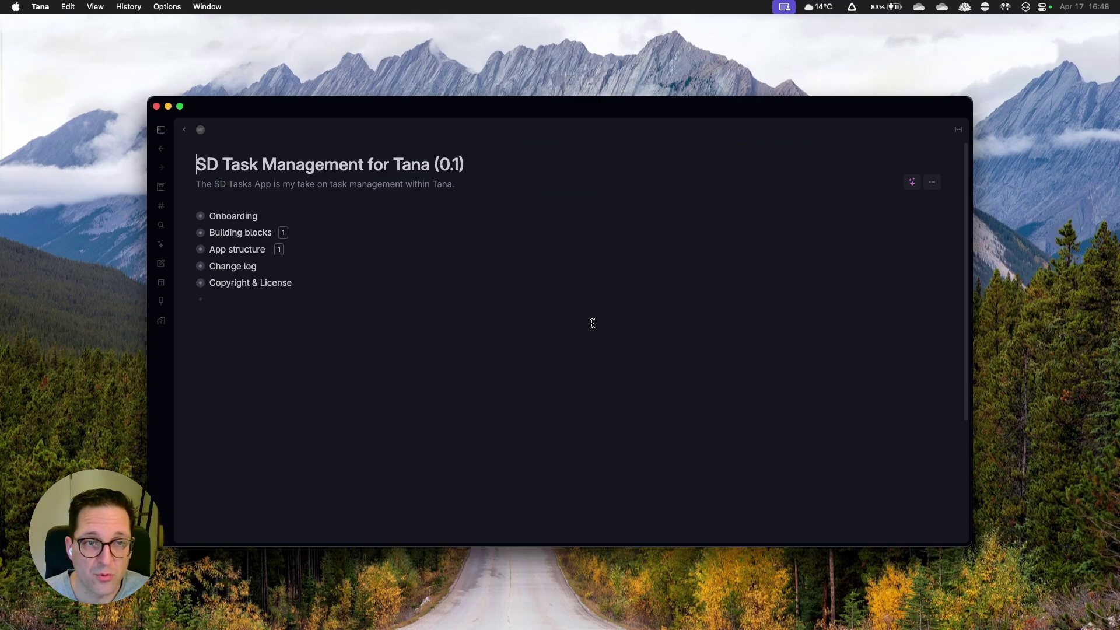